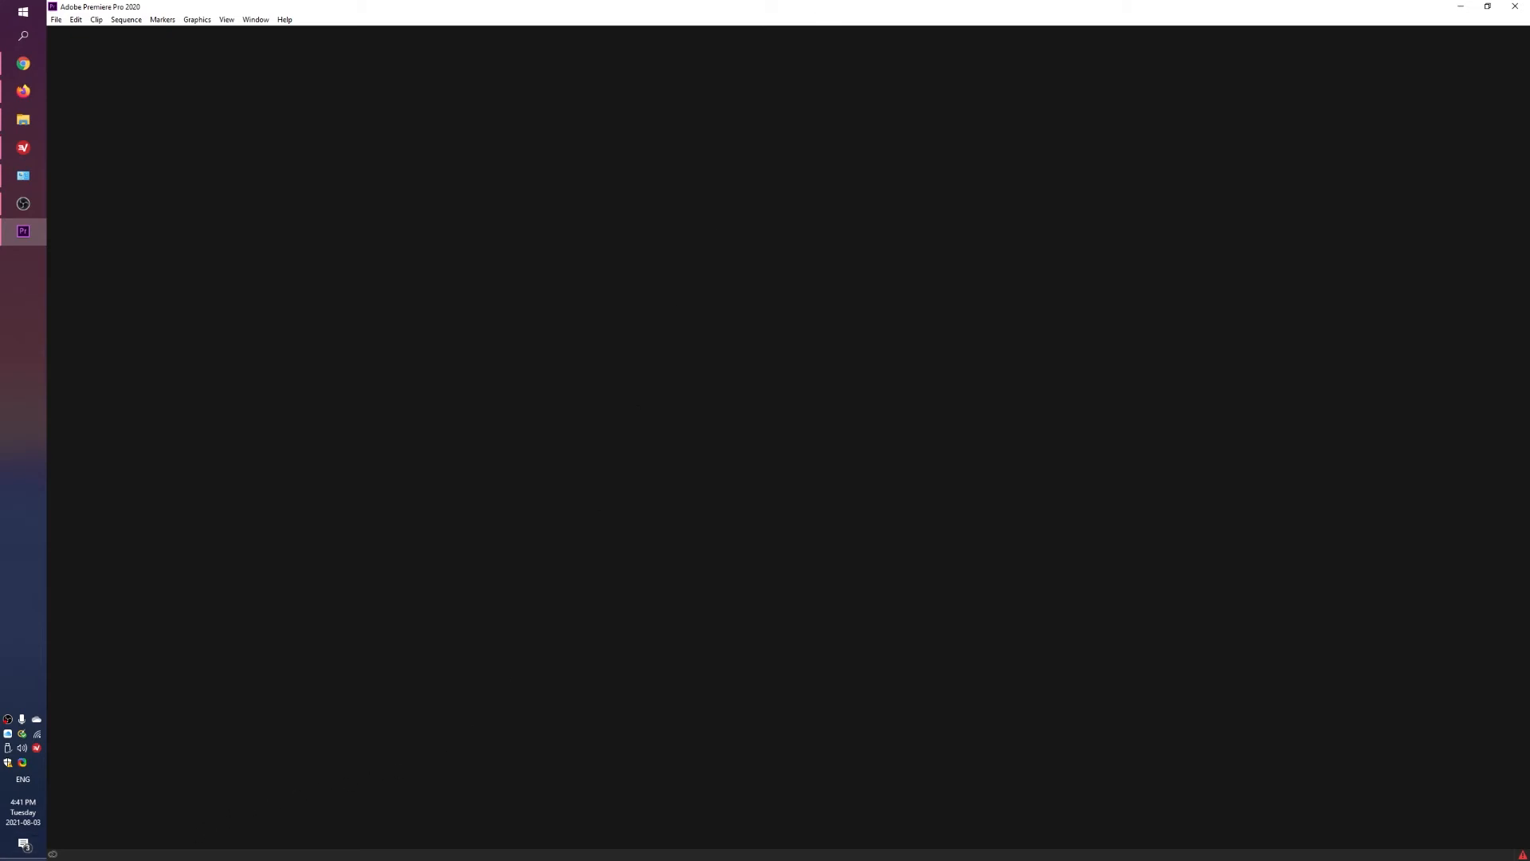
# Open the Project B folder on the desktop and look over its video clips and music file
pyautogui.press('super+d')
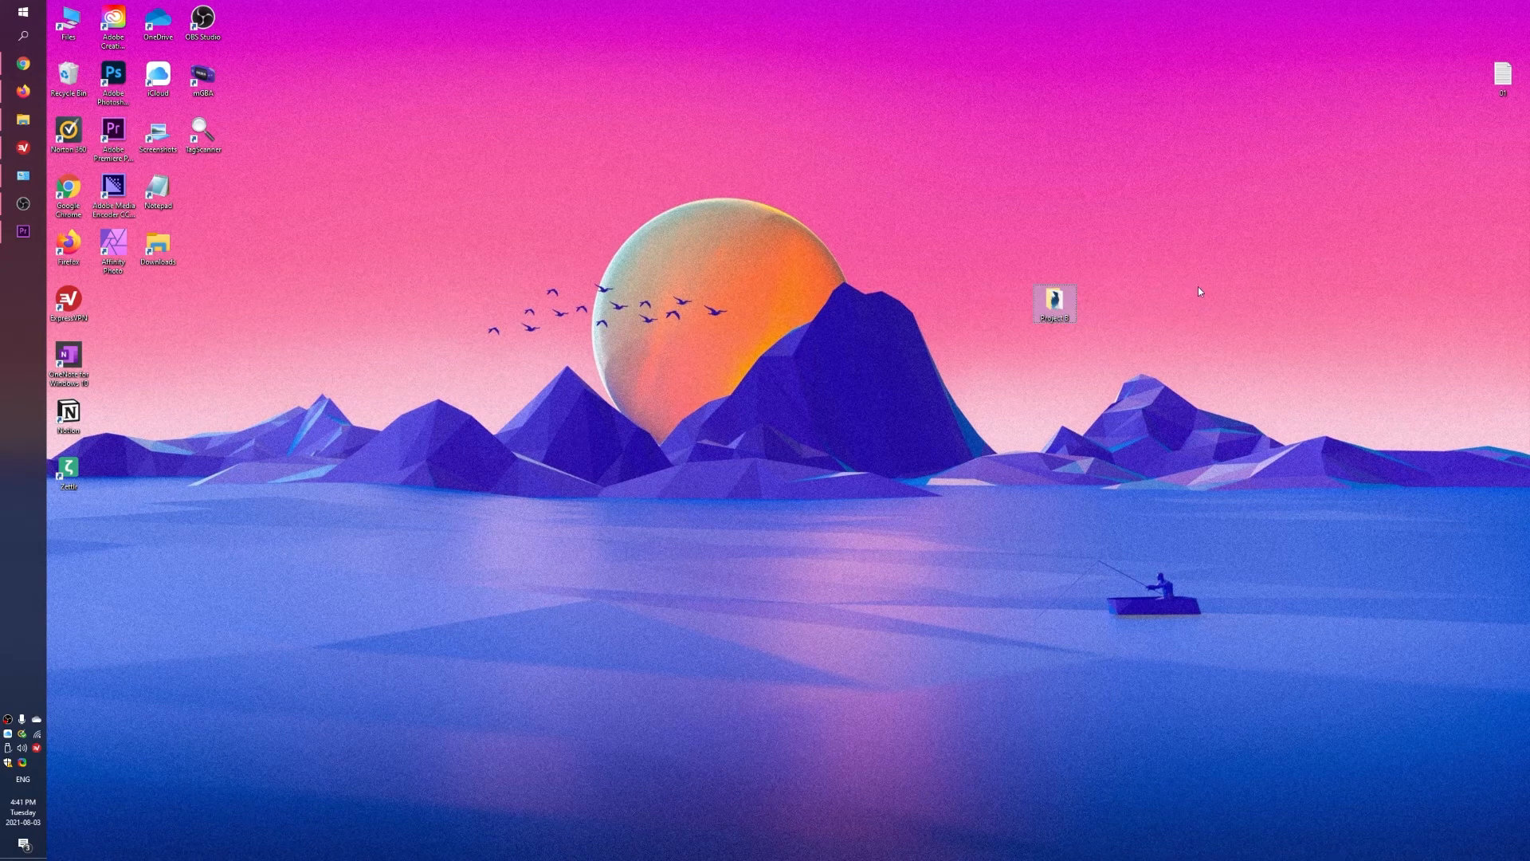
pyautogui.doubleClick(1056, 309)
pyautogui.moveTo(1063, 388); pyautogui.dragTo(958, 366)
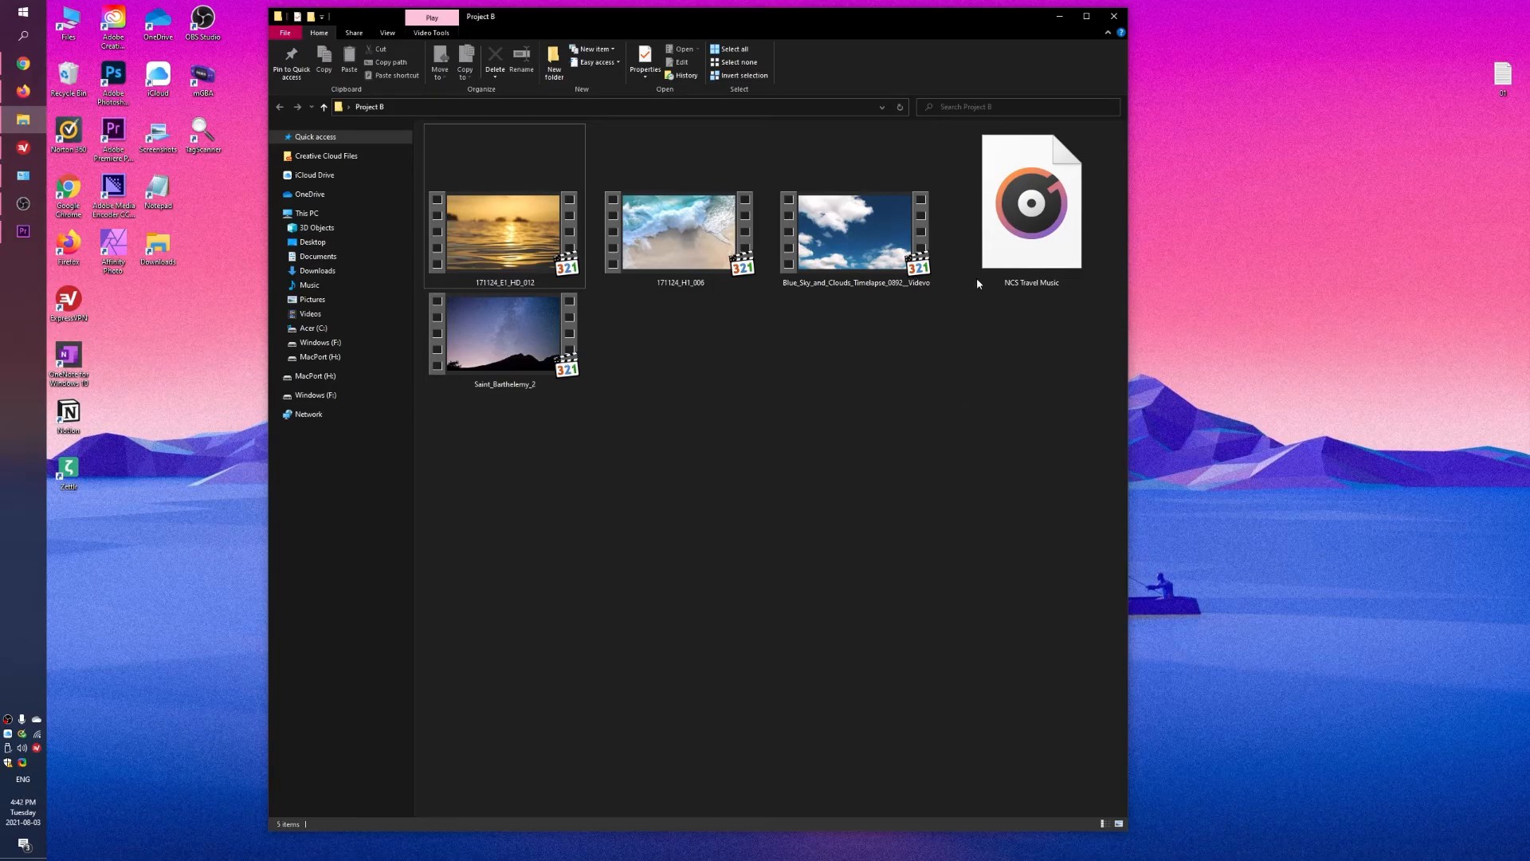
pyautogui.click(1037, 234)
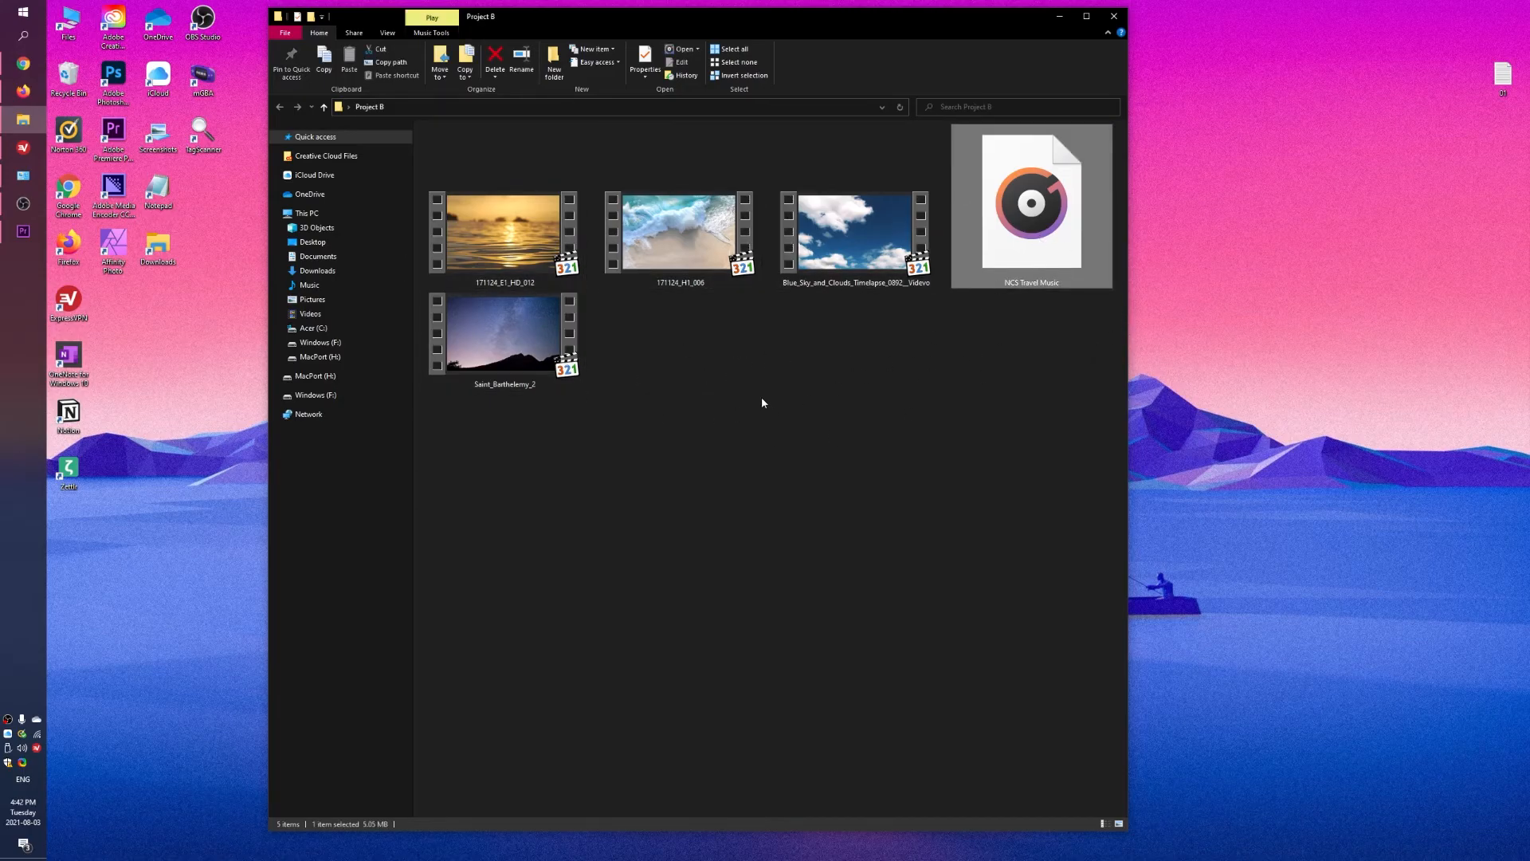
pyautogui.moveTo(24, 243)
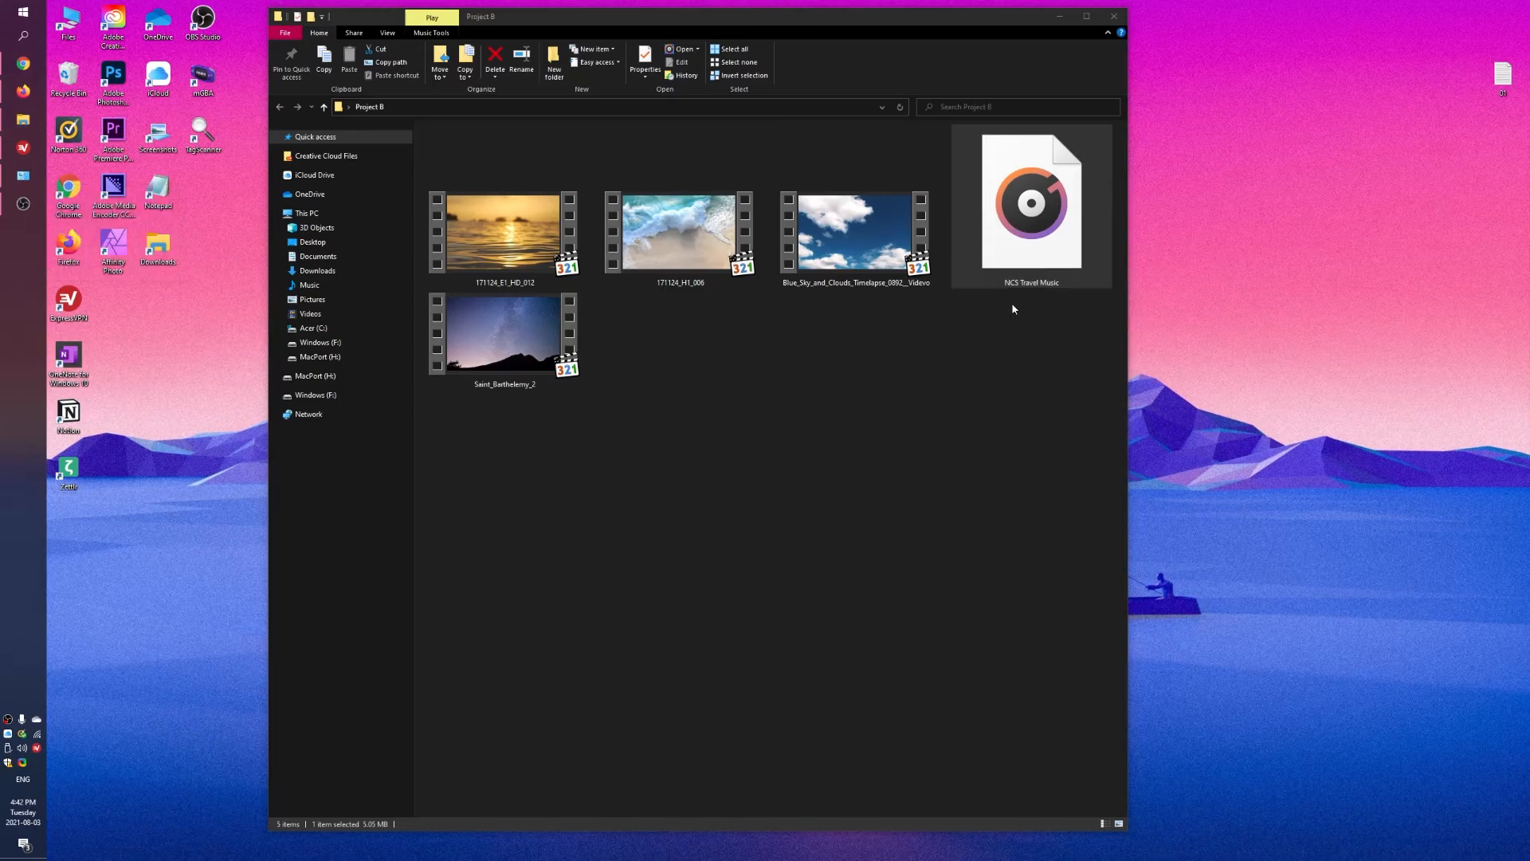
# Switch to Adobe Premiere Pro and start a new project named Project B
pyautogui.doubleClick(118, 145)
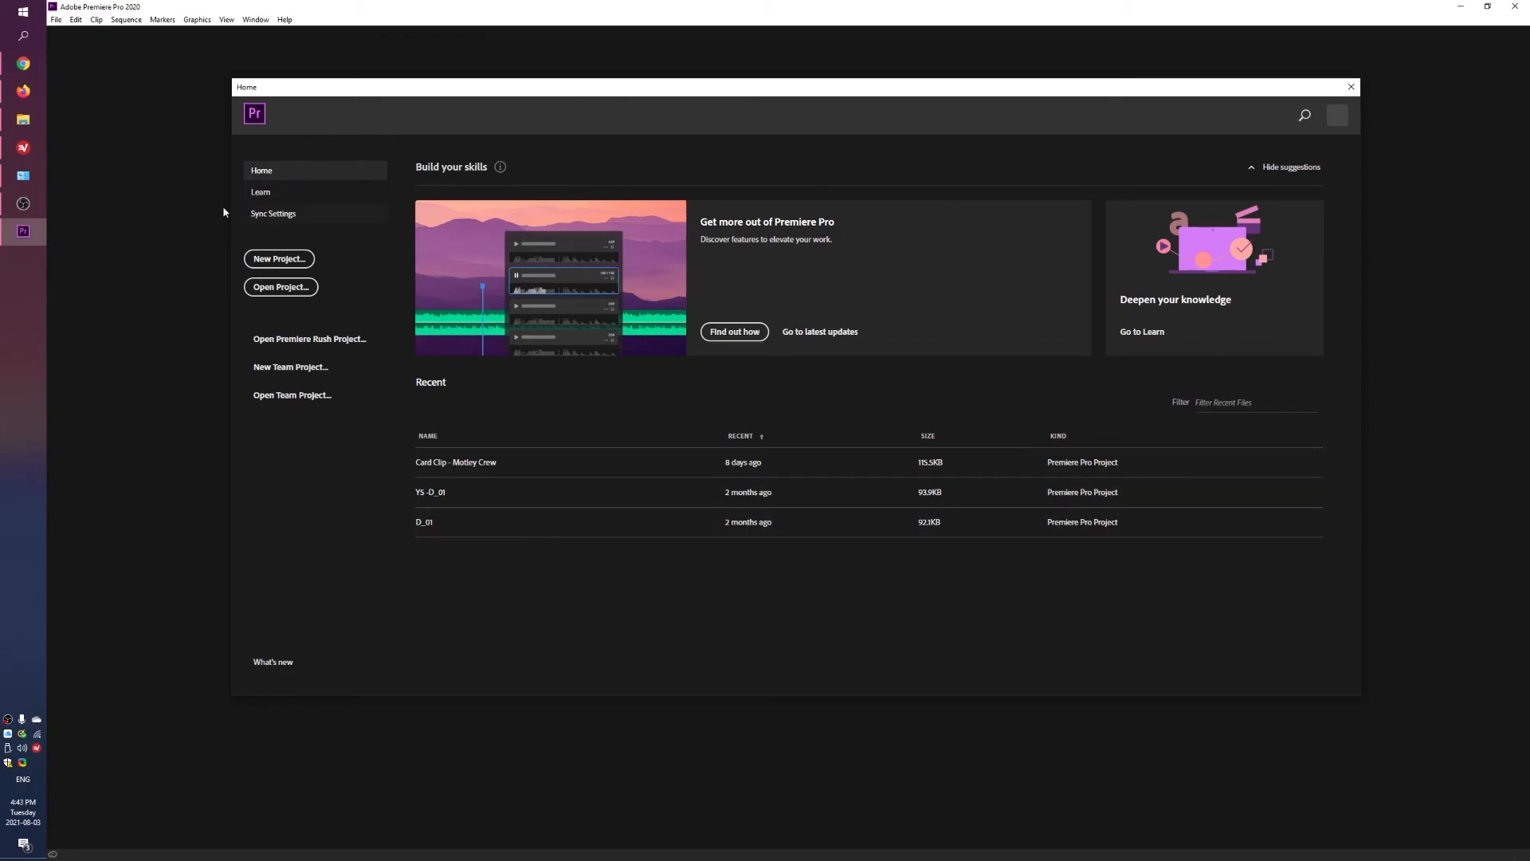
pyautogui.click(297, 261)
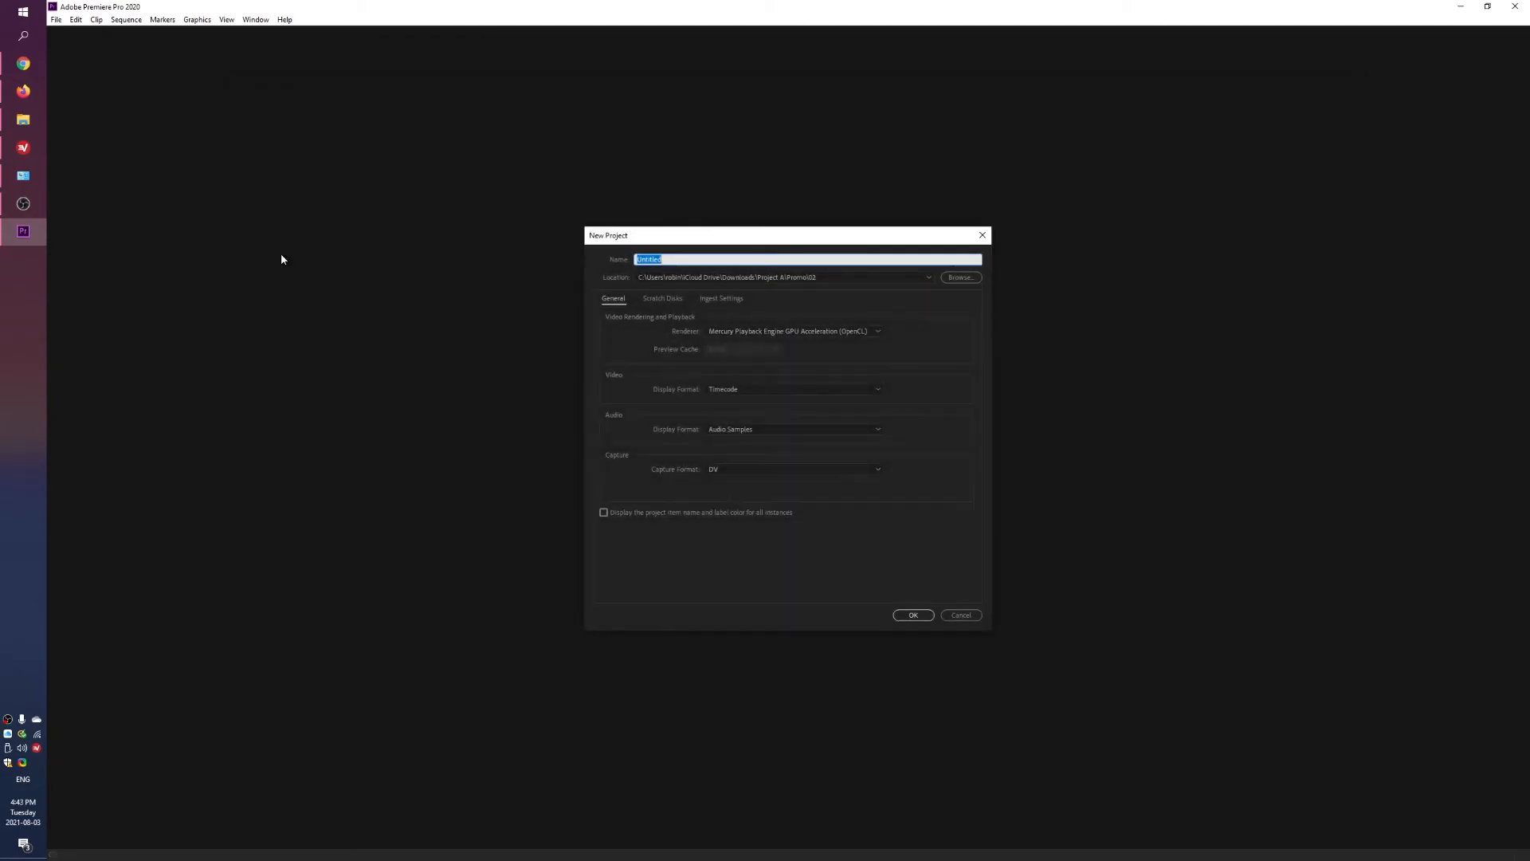
pyautogui.moveTo(844, 242); pyautogui.dragTo(813, 207)
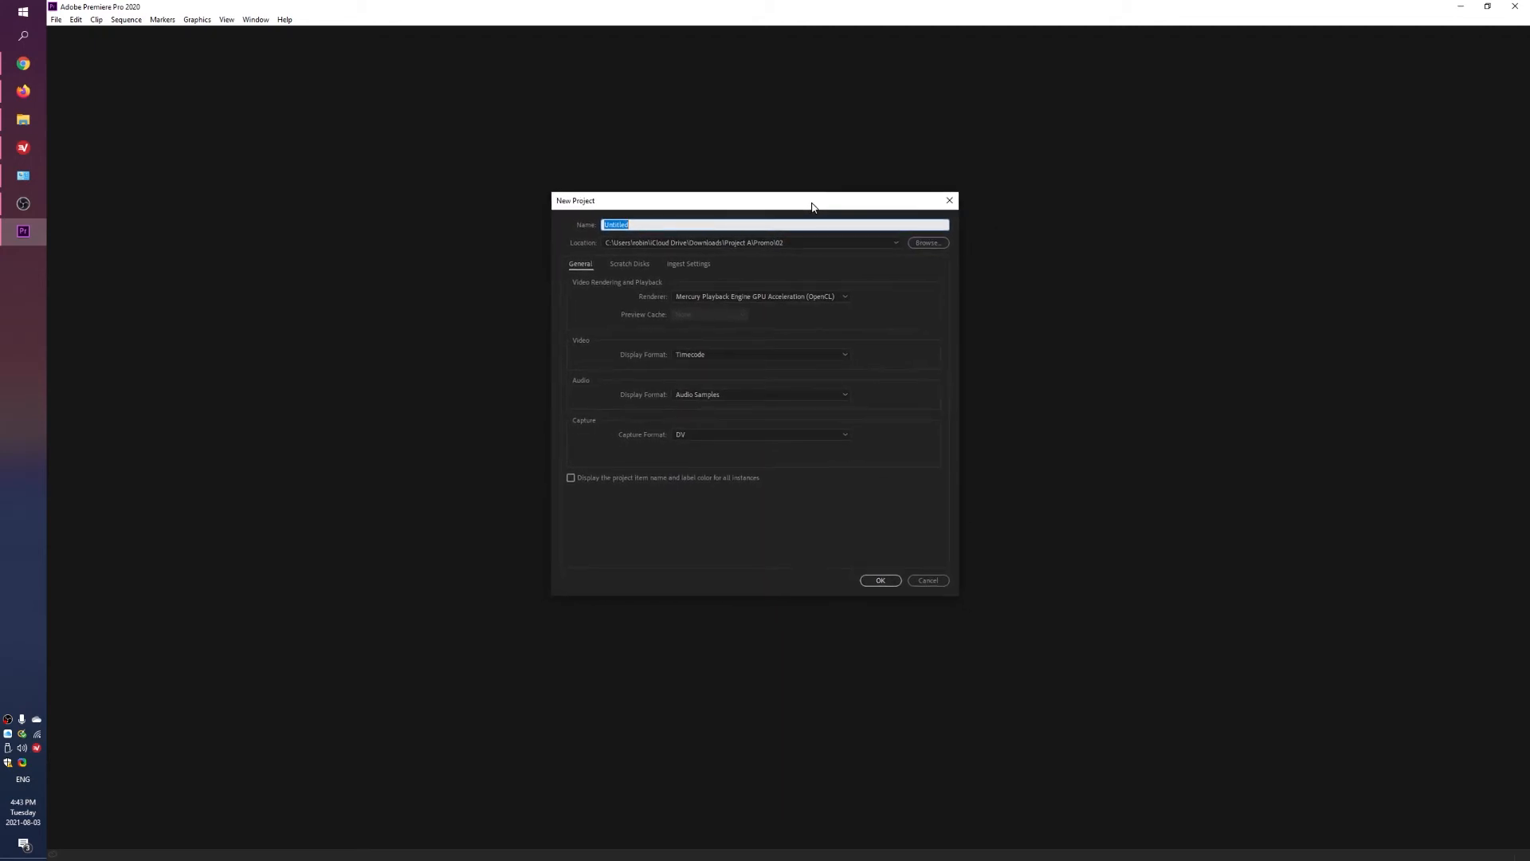
pyautogui.write('Proje')
# Set the project's location to the Project B folder on the Desktop, keep Timecode as the video display format, and create the project
pyautogui.click(926, 242)
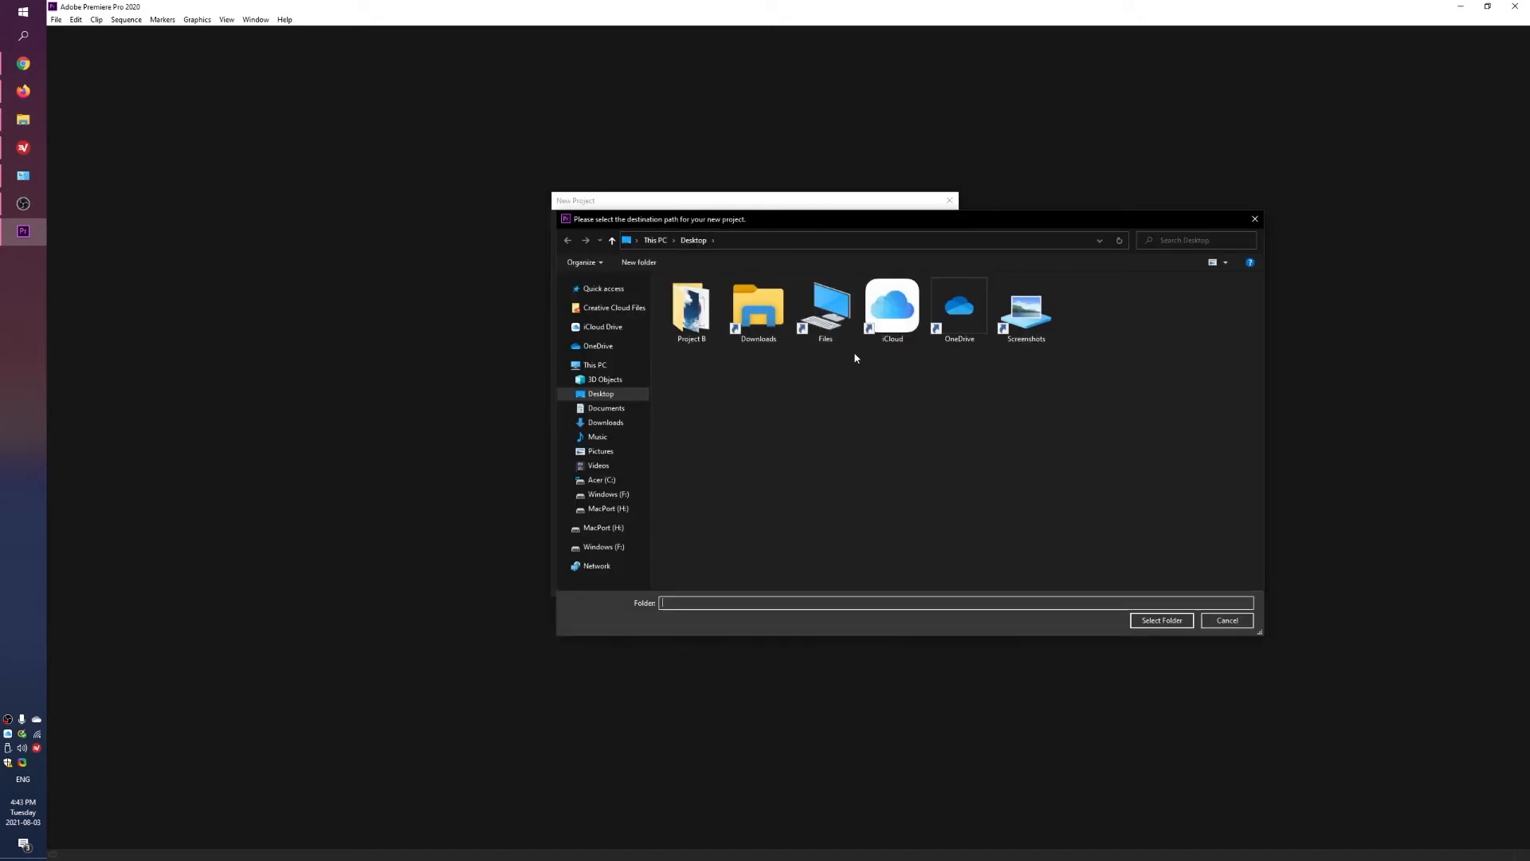
pyautogui.doubleClick(697, 327)
pyautogui.click(1161, 619)
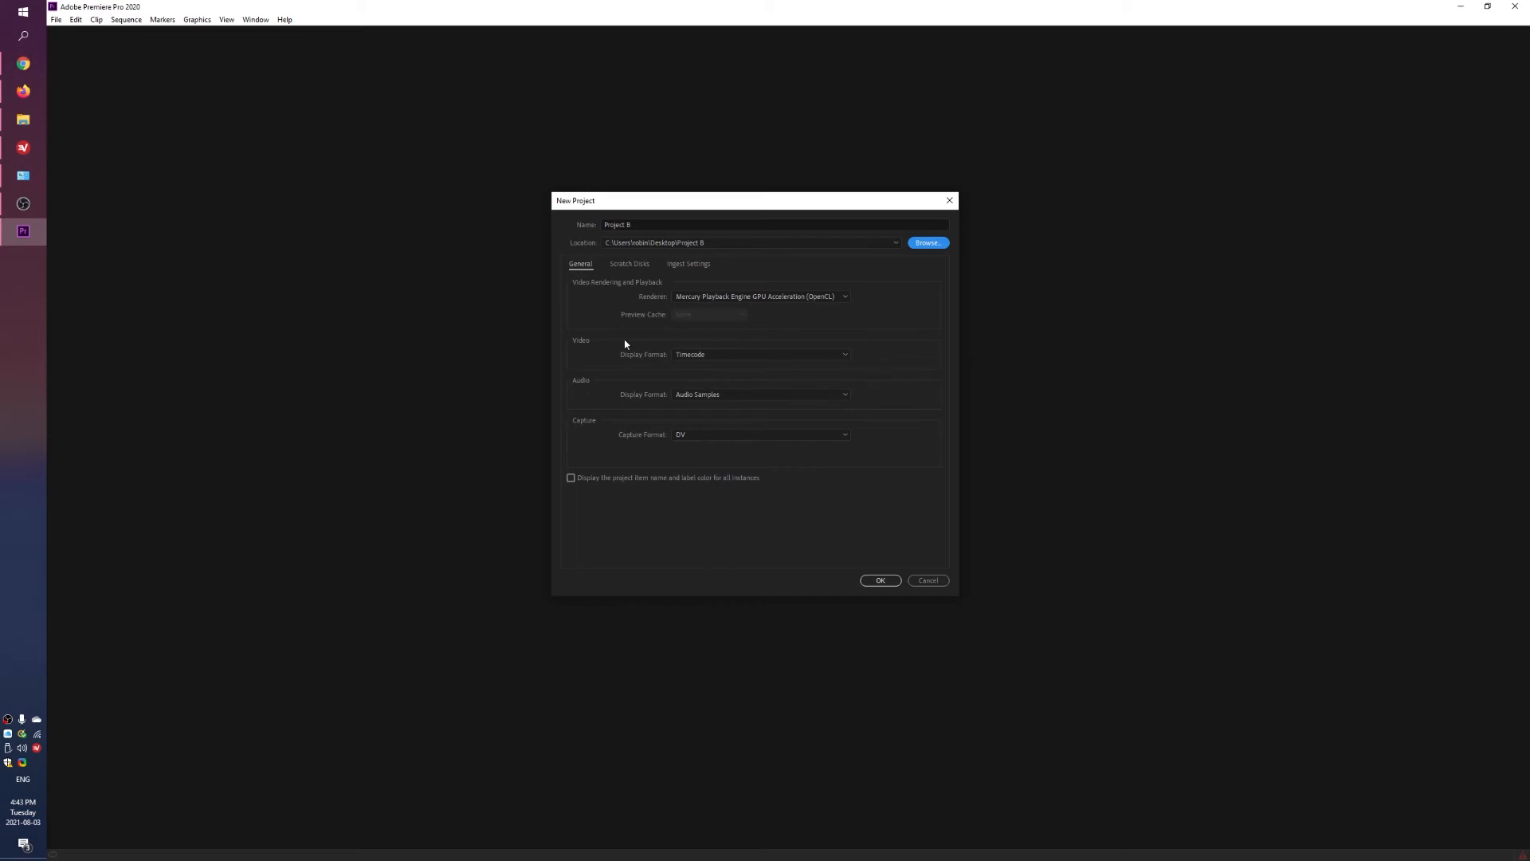
pyautogui.click(720, 354)
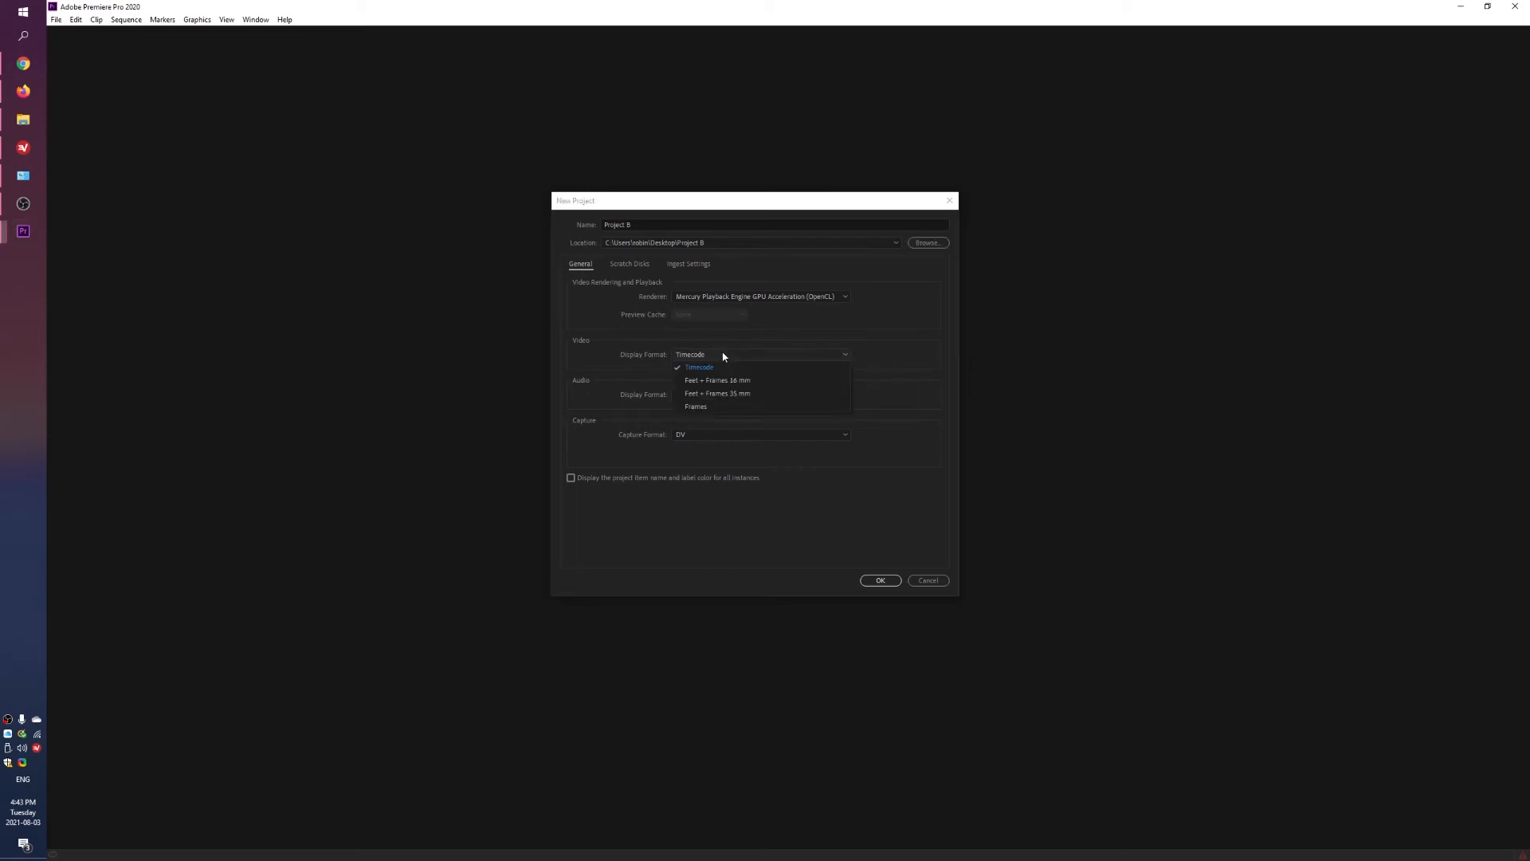
pyautogui.click(726, 347)
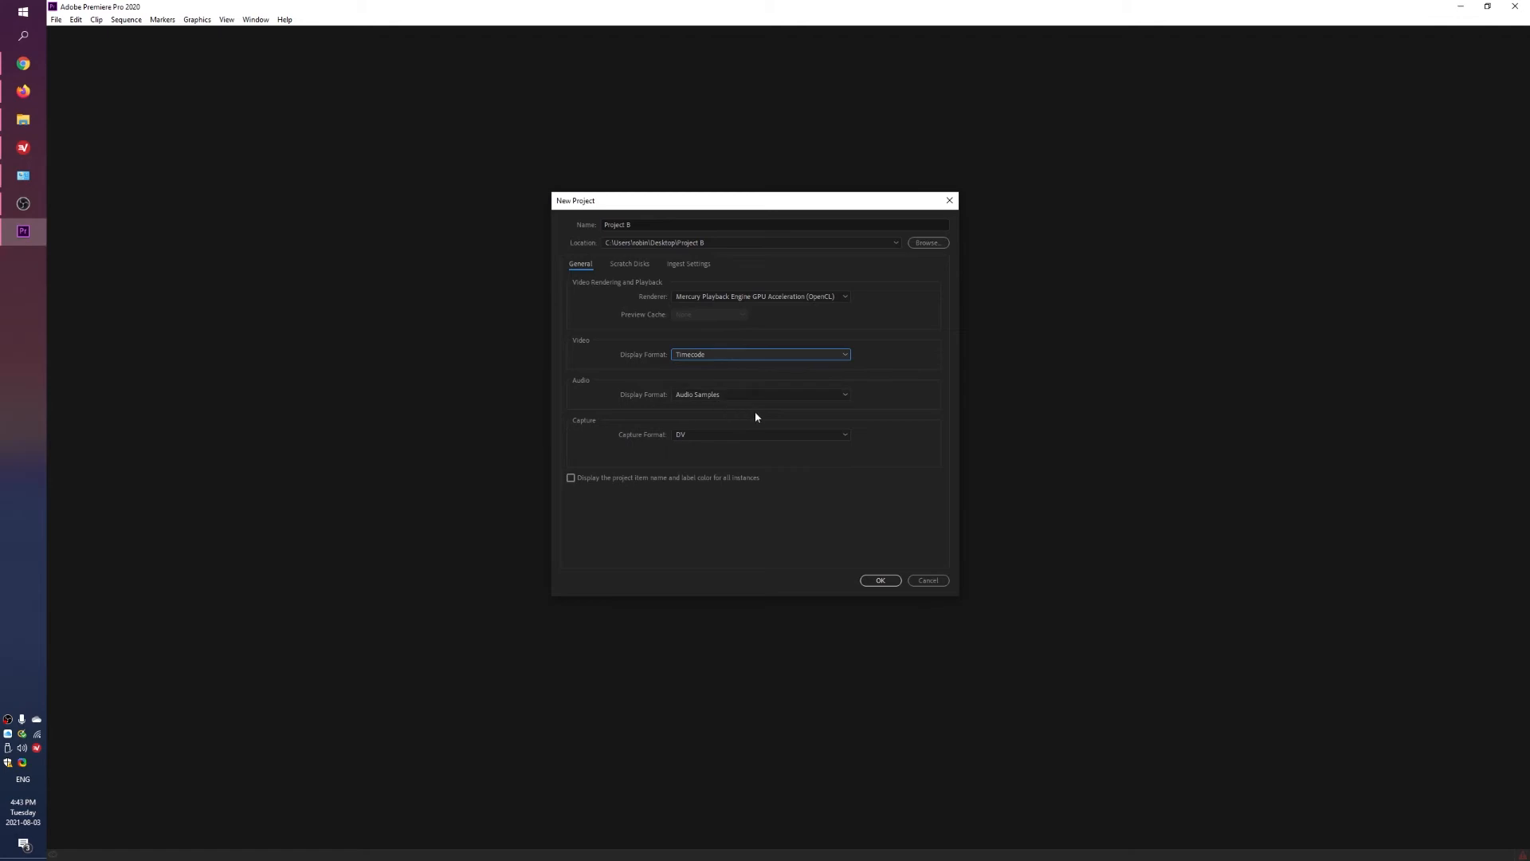
pyautogui.click(880, 581)
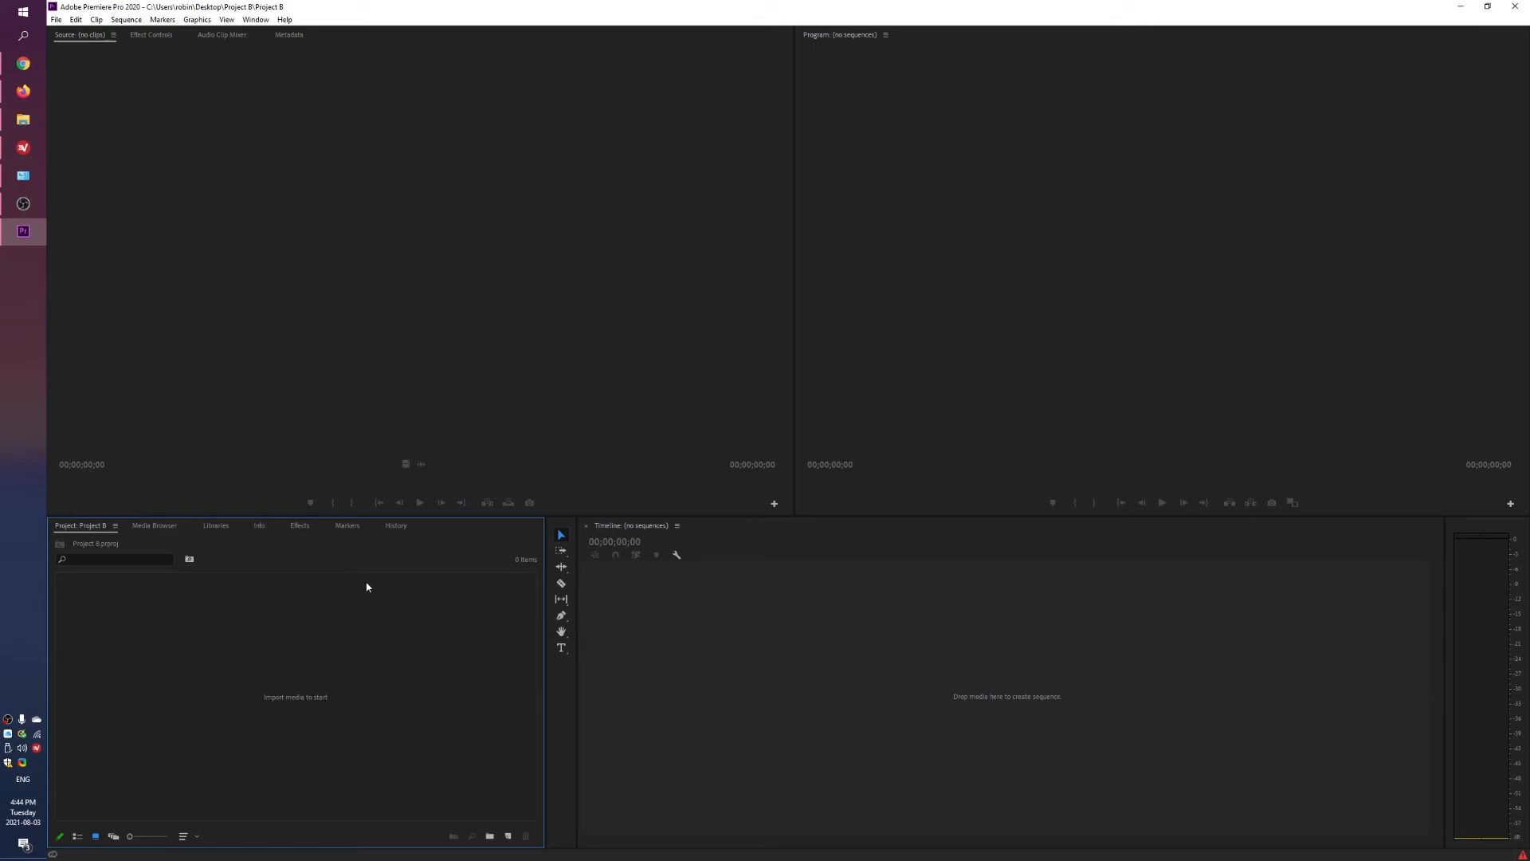
# Import the four video clips and the NCS Travel Music file from the Project B folder into the project
pyautogui.click(13, 120)
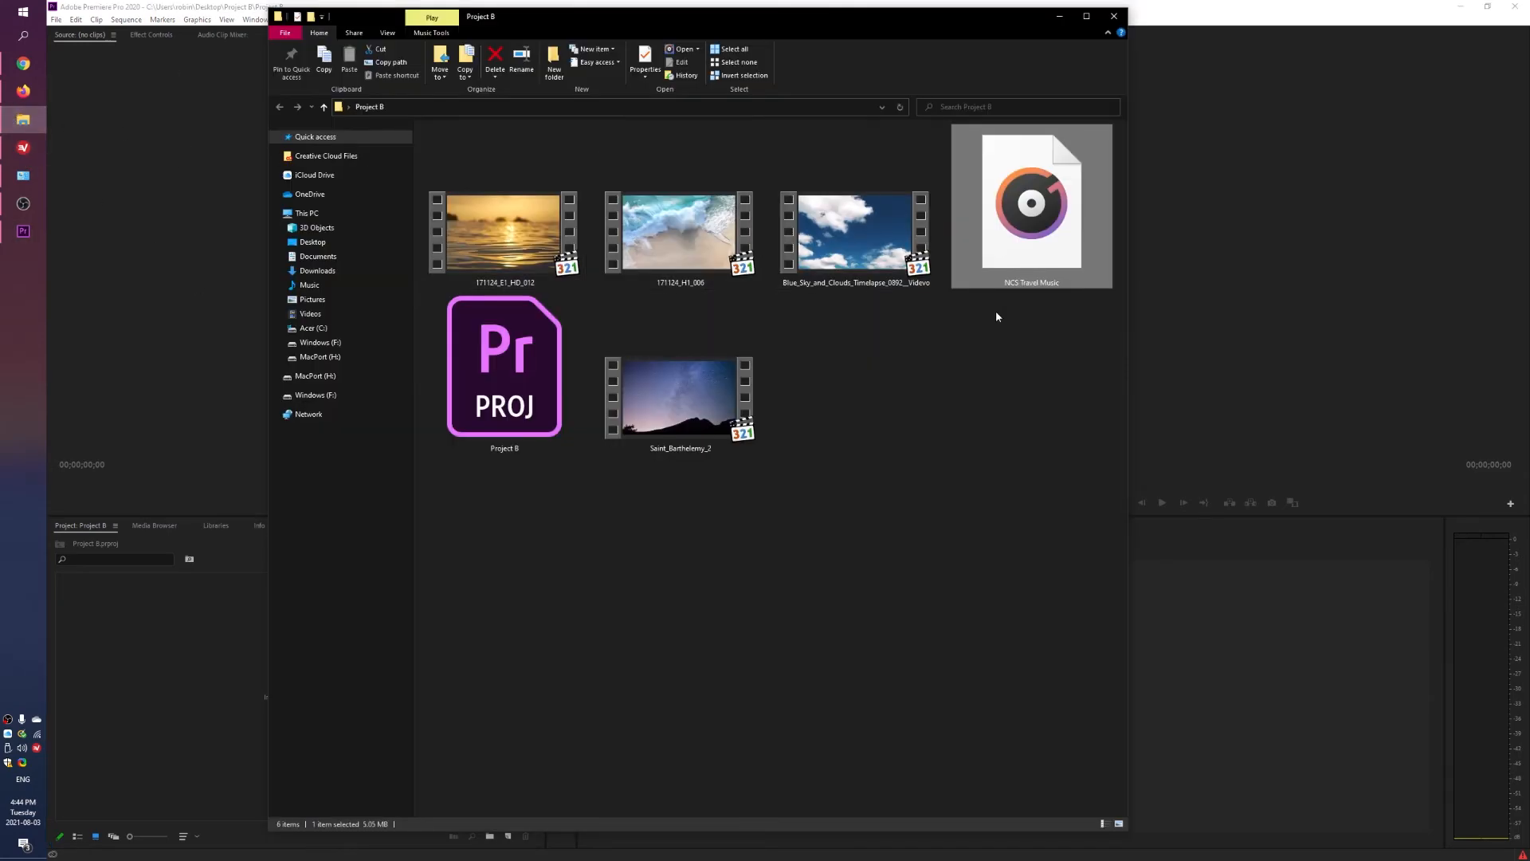
pyautogui.click(902, 409)
pyautogui.click(729, 359)
pyautogui.keyDown('ctrl'); pyautogui.click(829, 247); pyautogui.keyUp('ctrl')
pyautogui.keyDown('ctrl'); pyautogui.click(705, 233); pyautogui.keyUp('ctrl')
pyautogui.keyDown('ctrl'); pyautogui.click(550, 227); pyautogui.keyUp('ctrl')
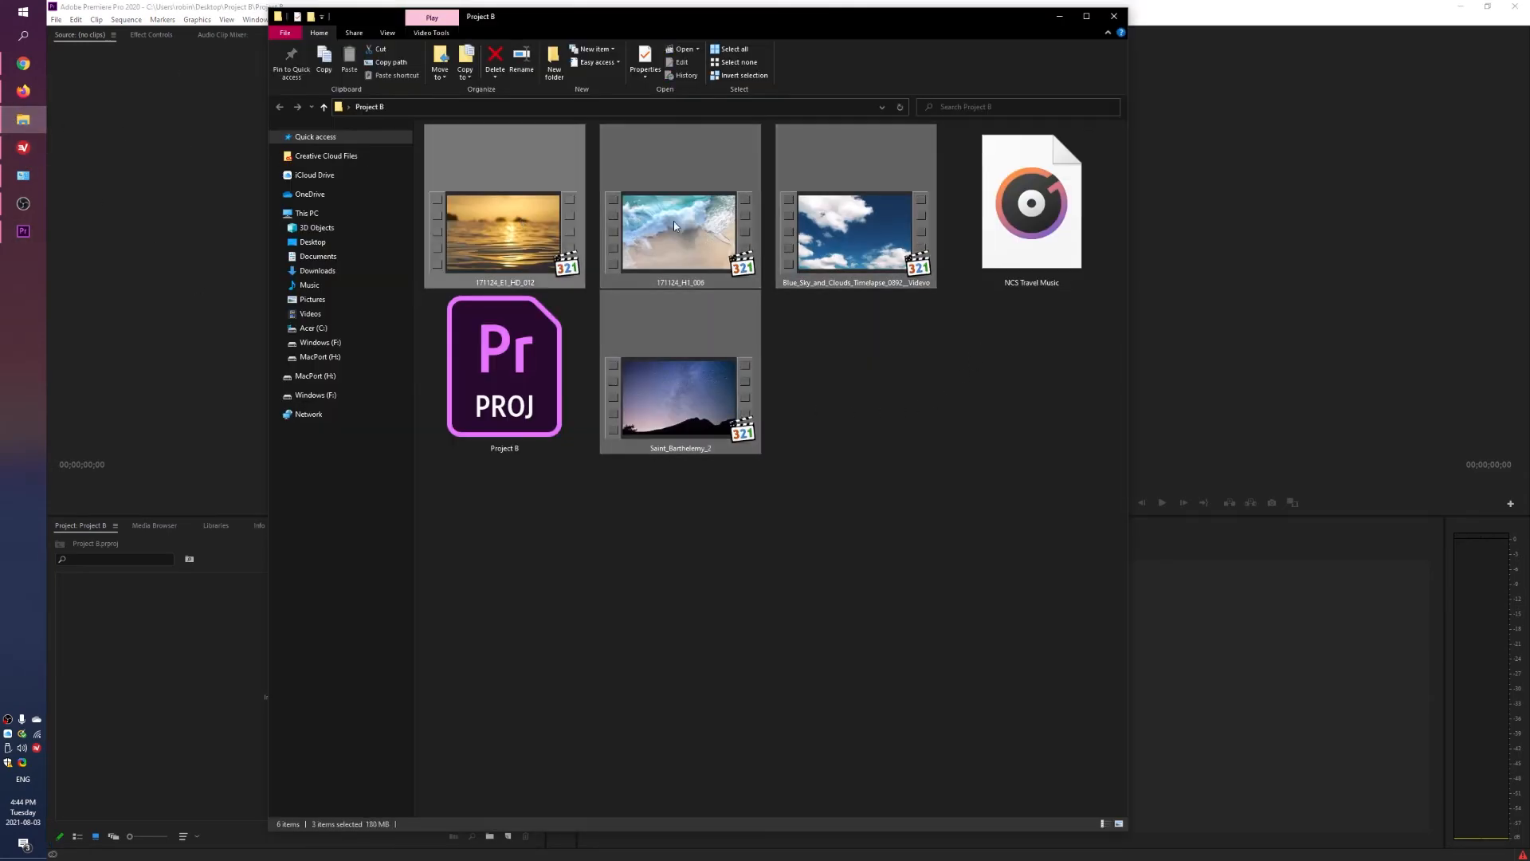
pyautogui.keyDown('ctrl'); pyautogui.click(1034, 252); pyautogui.keyUp('ctrl')
pyautogui.moveTo(1034, 251); pyautogui.dragTo(189, 659)
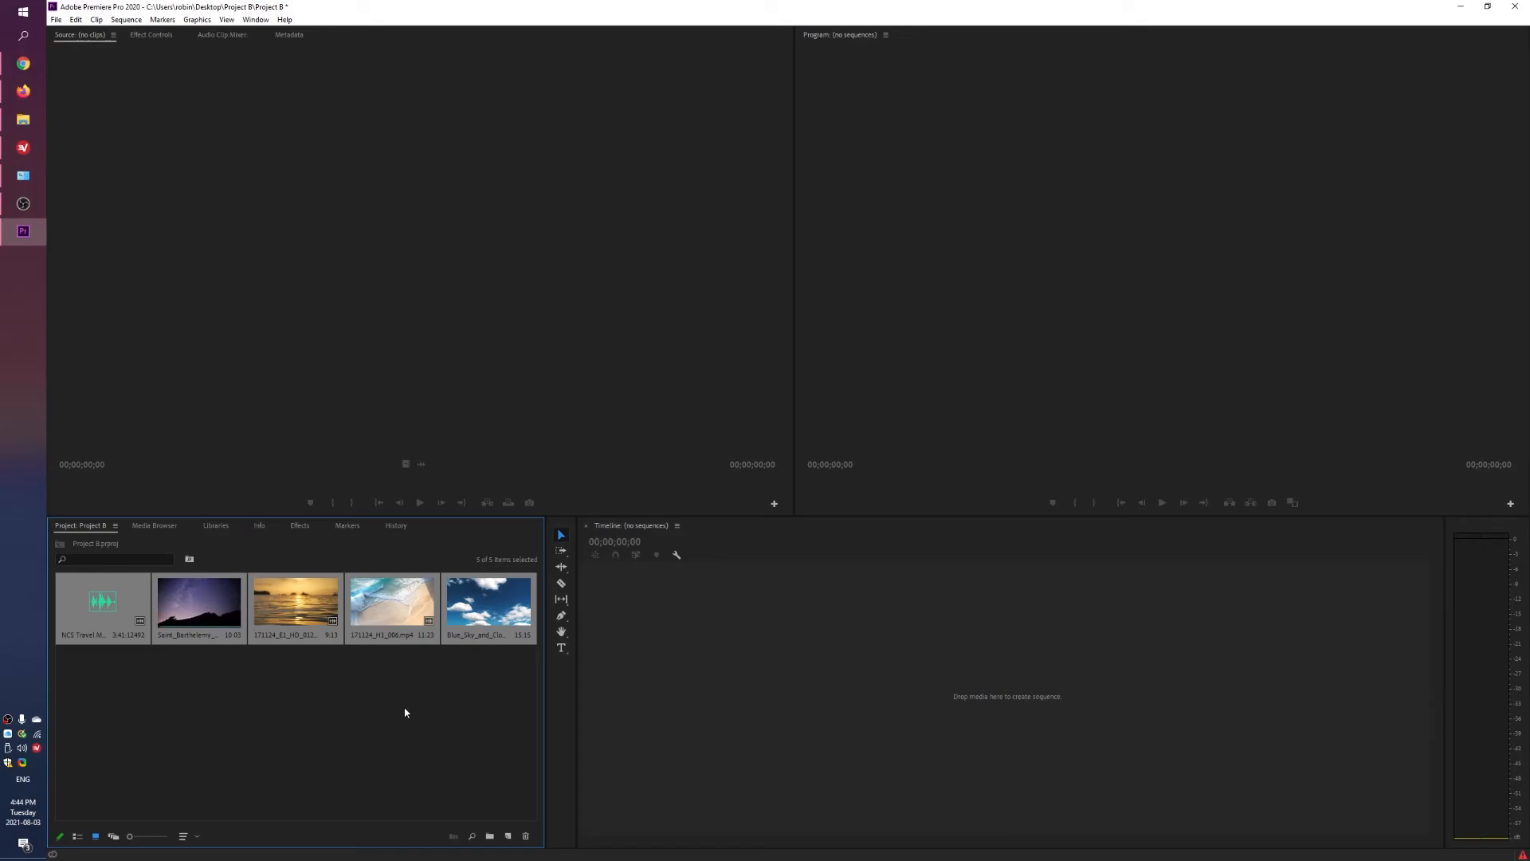
pyautogui.click(288, 707)
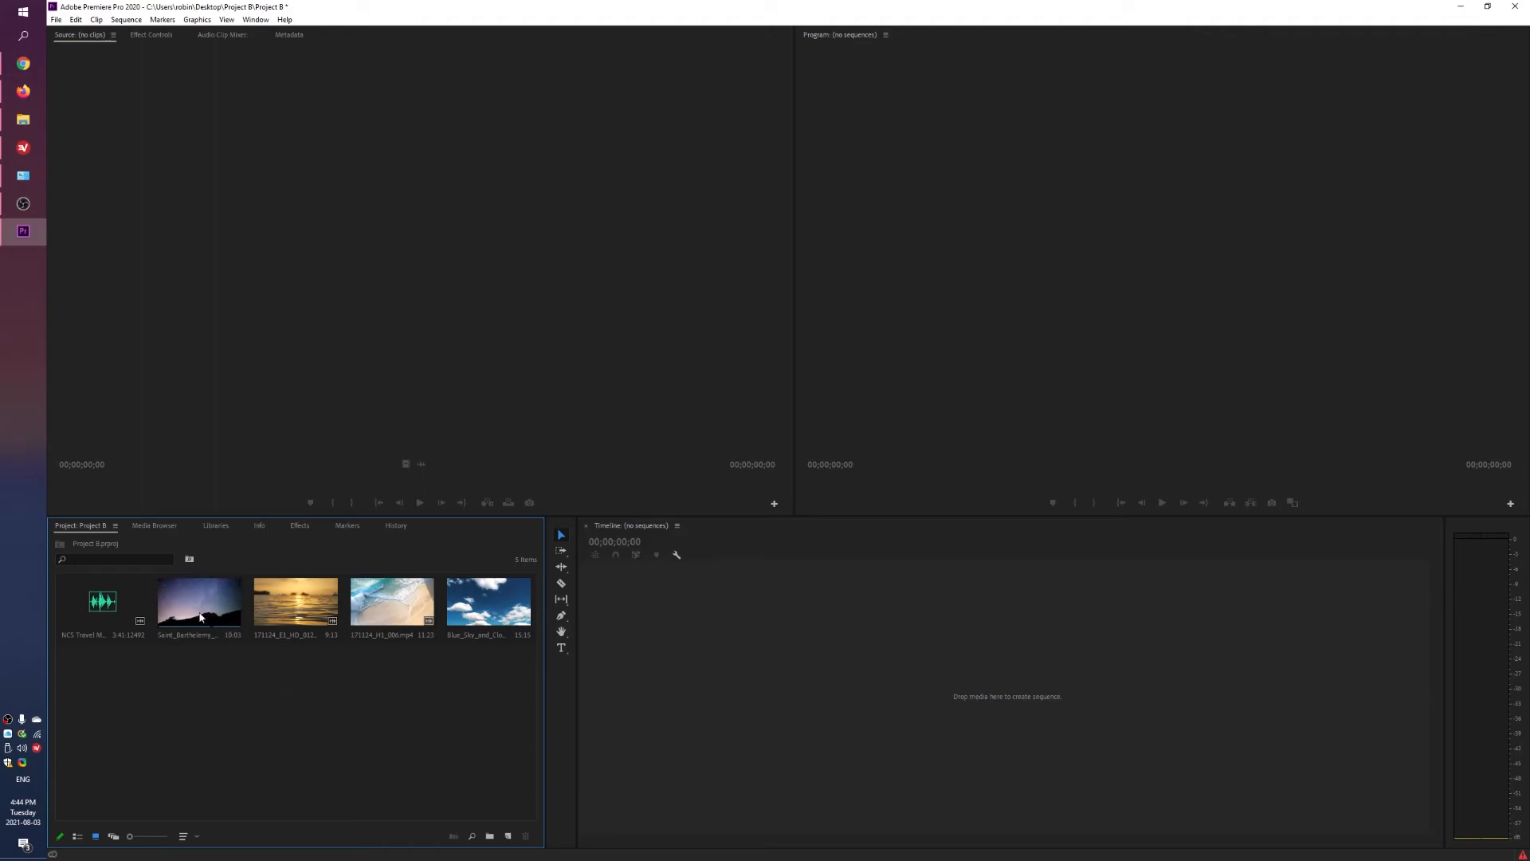
# Preview the Saint_Barthelemy_2 clip and create a sequence from it in the empty timeline
pyautogui.doubleClick(191, 593)
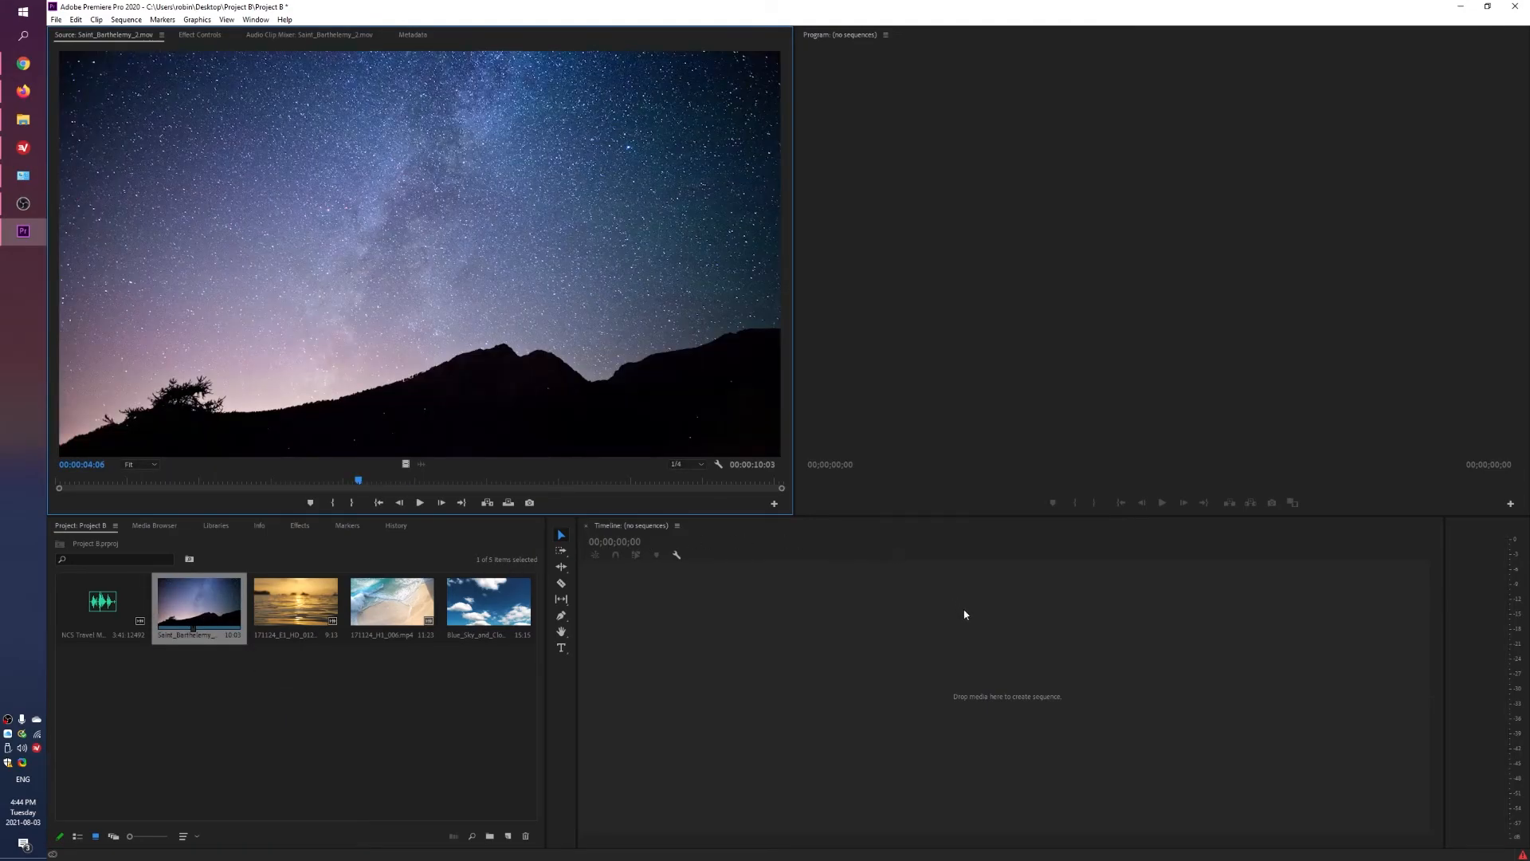
pyautogui.moveTo(203, 601); pyautogui.dragTo(972, 700)
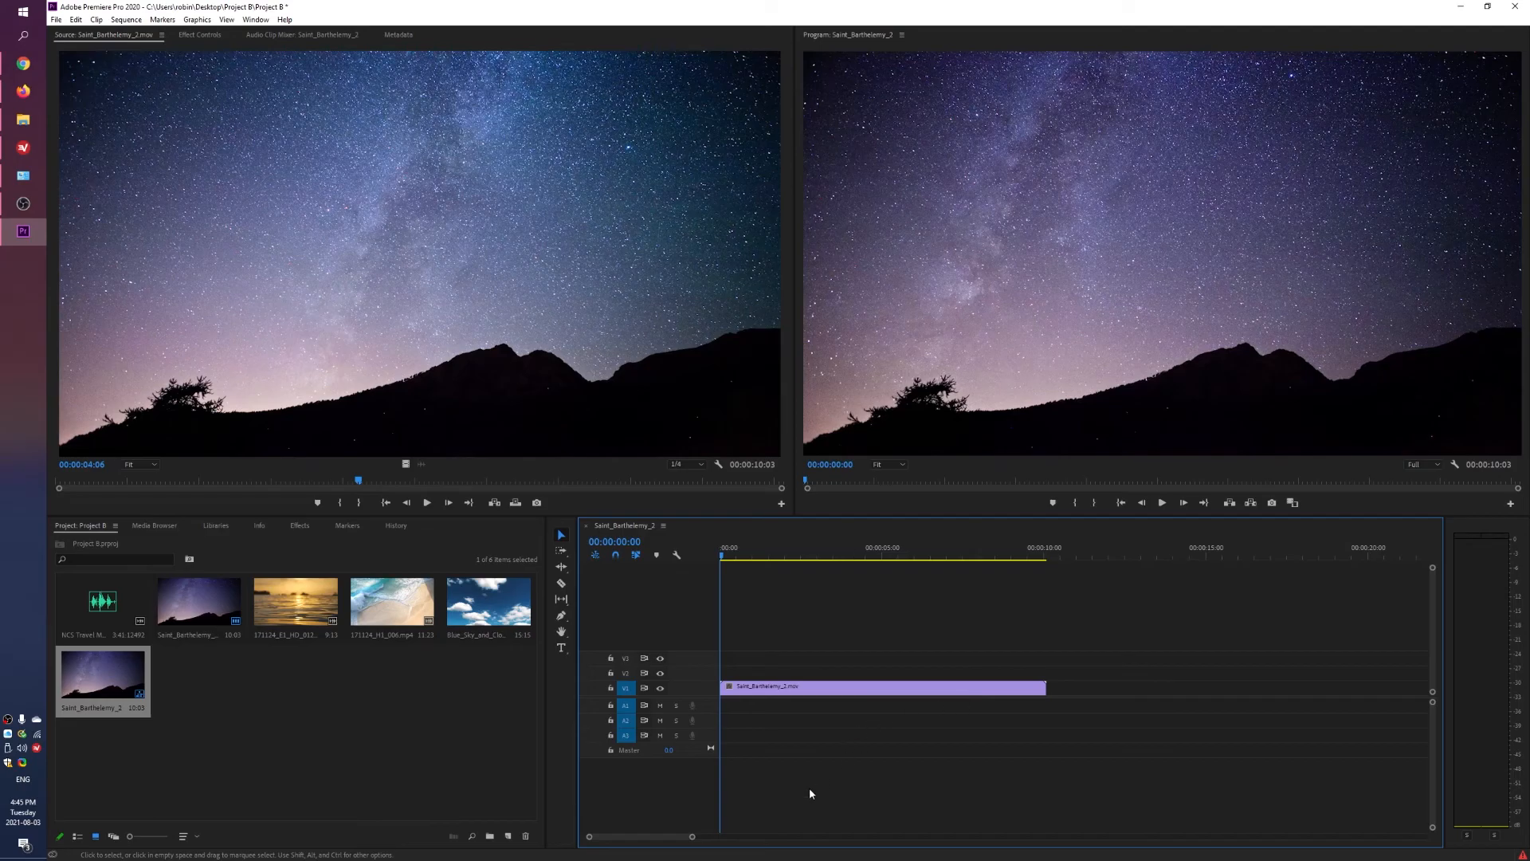
pyautogui.moveTo(692, 836); pyautogui.dragTo(808, 851)
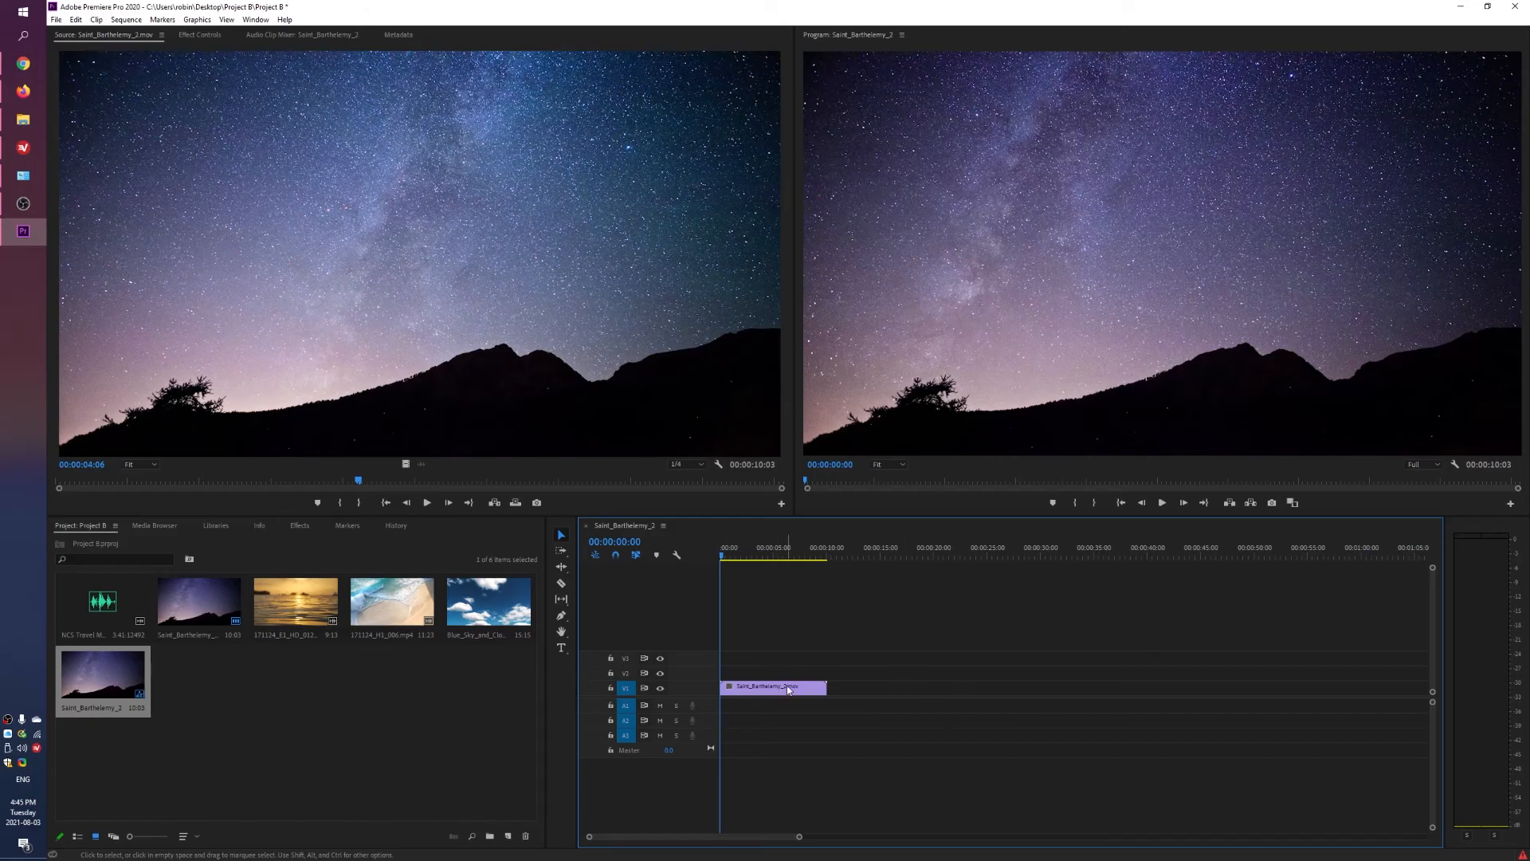
pyautogui.moveTo(783, 550); pyautogui.dragTo(761, 551)
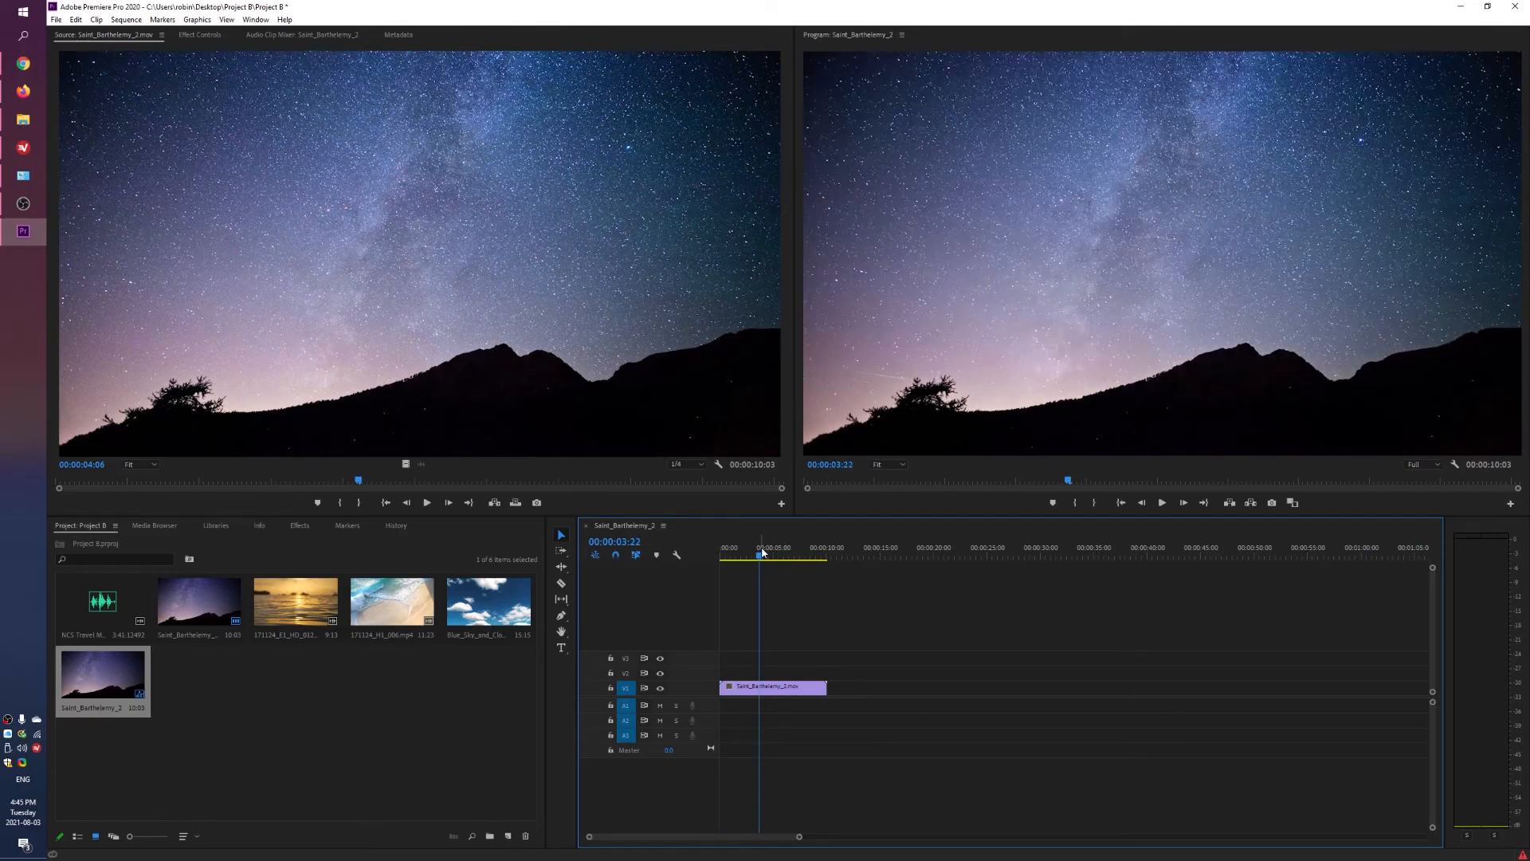
pyautogui.moveTo(863, 659); pyautogui.dragTo(947, 674)
# Append the 171124_E1_HD_012, 171124_H1_006 and Blue_Sky_and_Clouds clips end to end after the first clip on track V1
pyautogui.click(277, 738)
pyautogui.moveTo(299, 618); pyautogui.dragTo(836, 696)
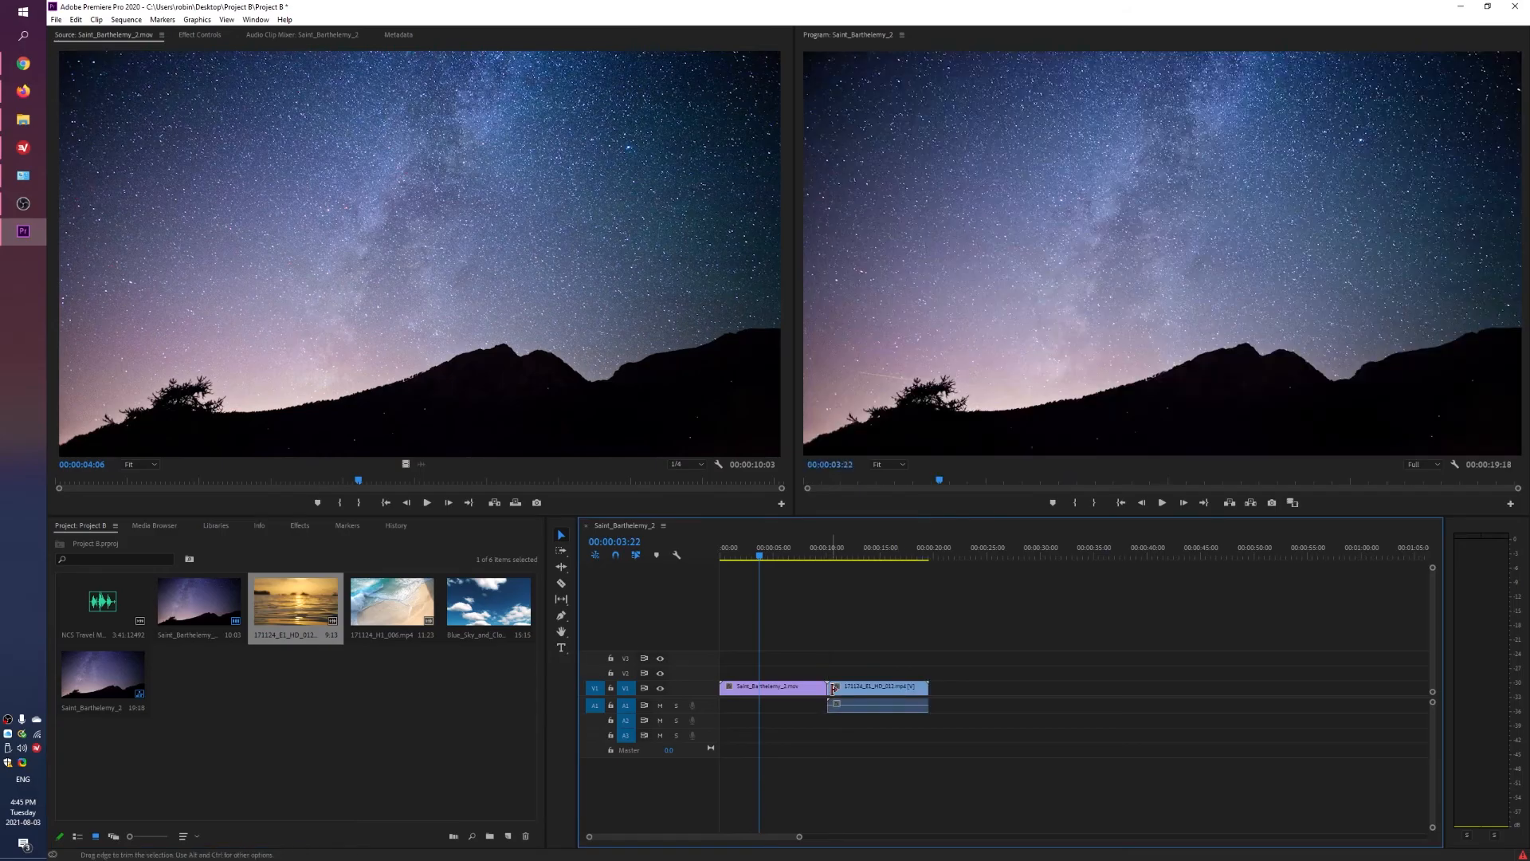
pyautogui.moveTo(408, 604); pyautogui.dragTo(940, 687)
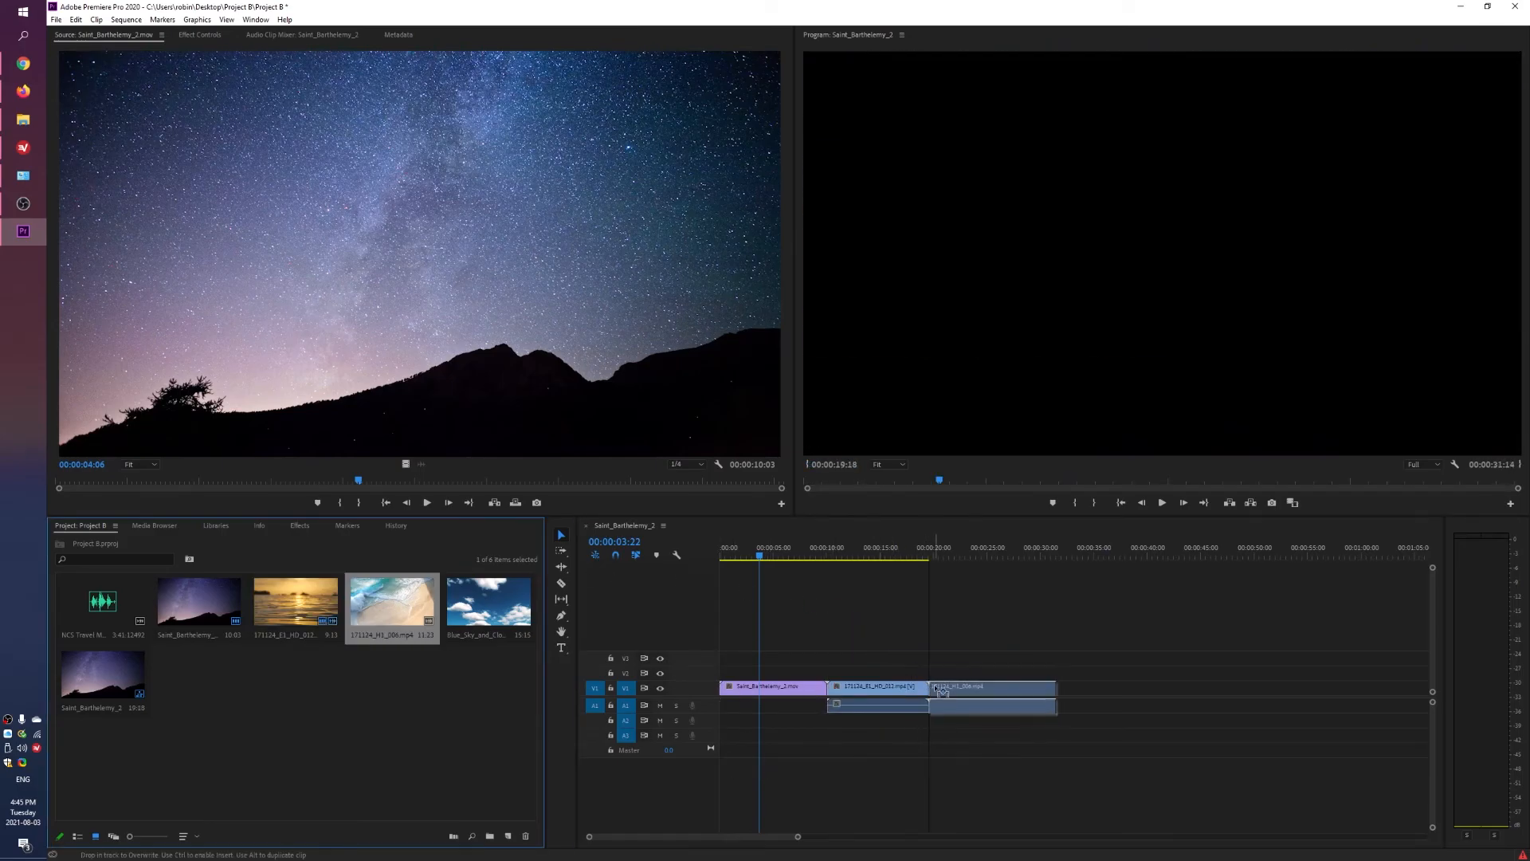
pyautogui.moveTo(489, 604); pyautogui.dragTo(1057, 700)
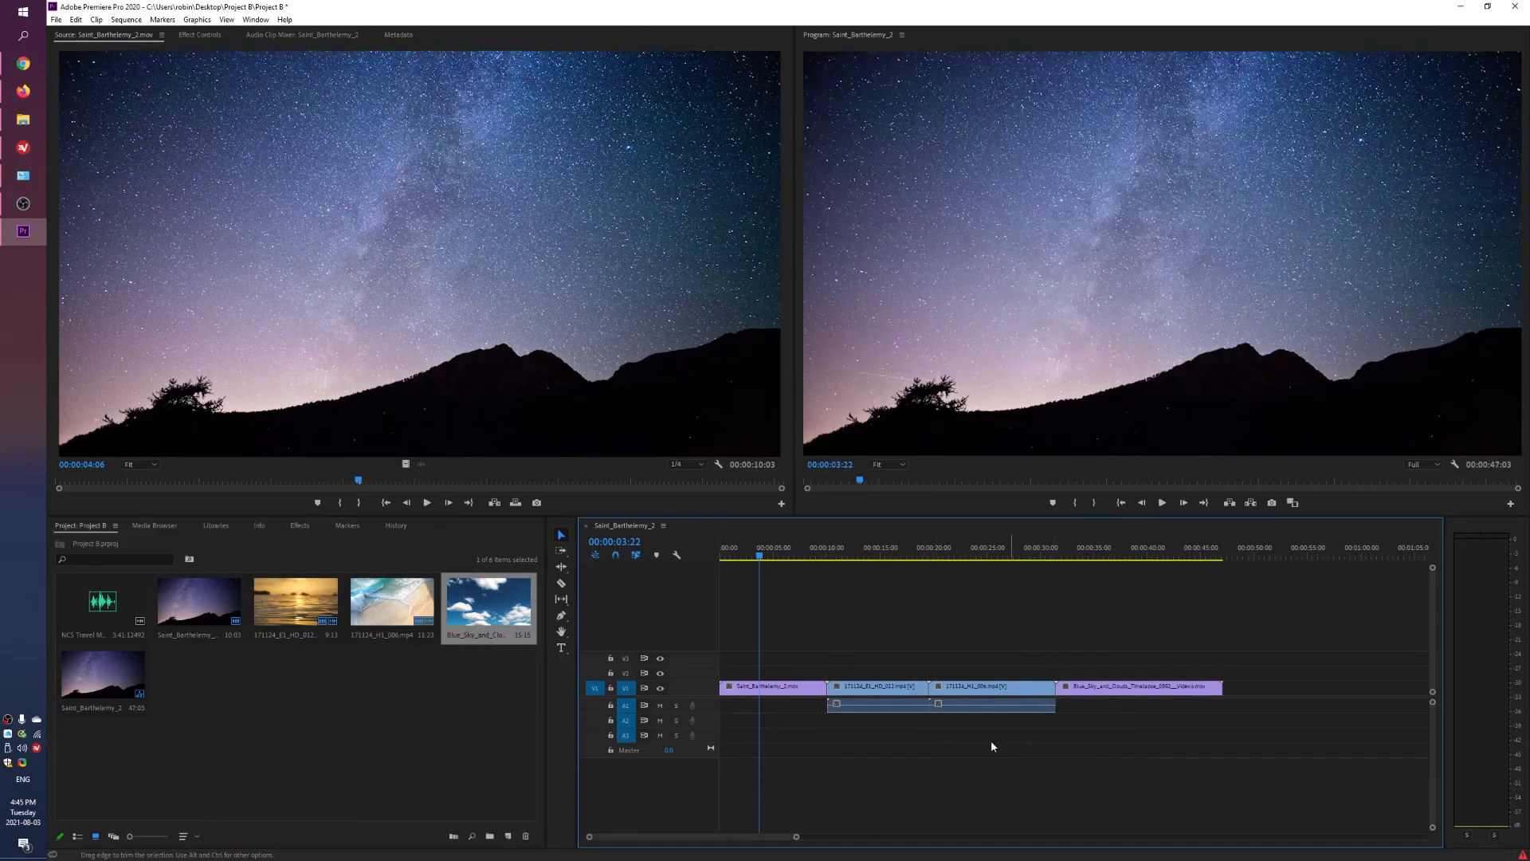
pyautogui.moveTo(793, 837); pyautogui.dragTo(742, 837)
pyautogui.moveTo(854, 855); pyautogui.dragTo(894, 854)
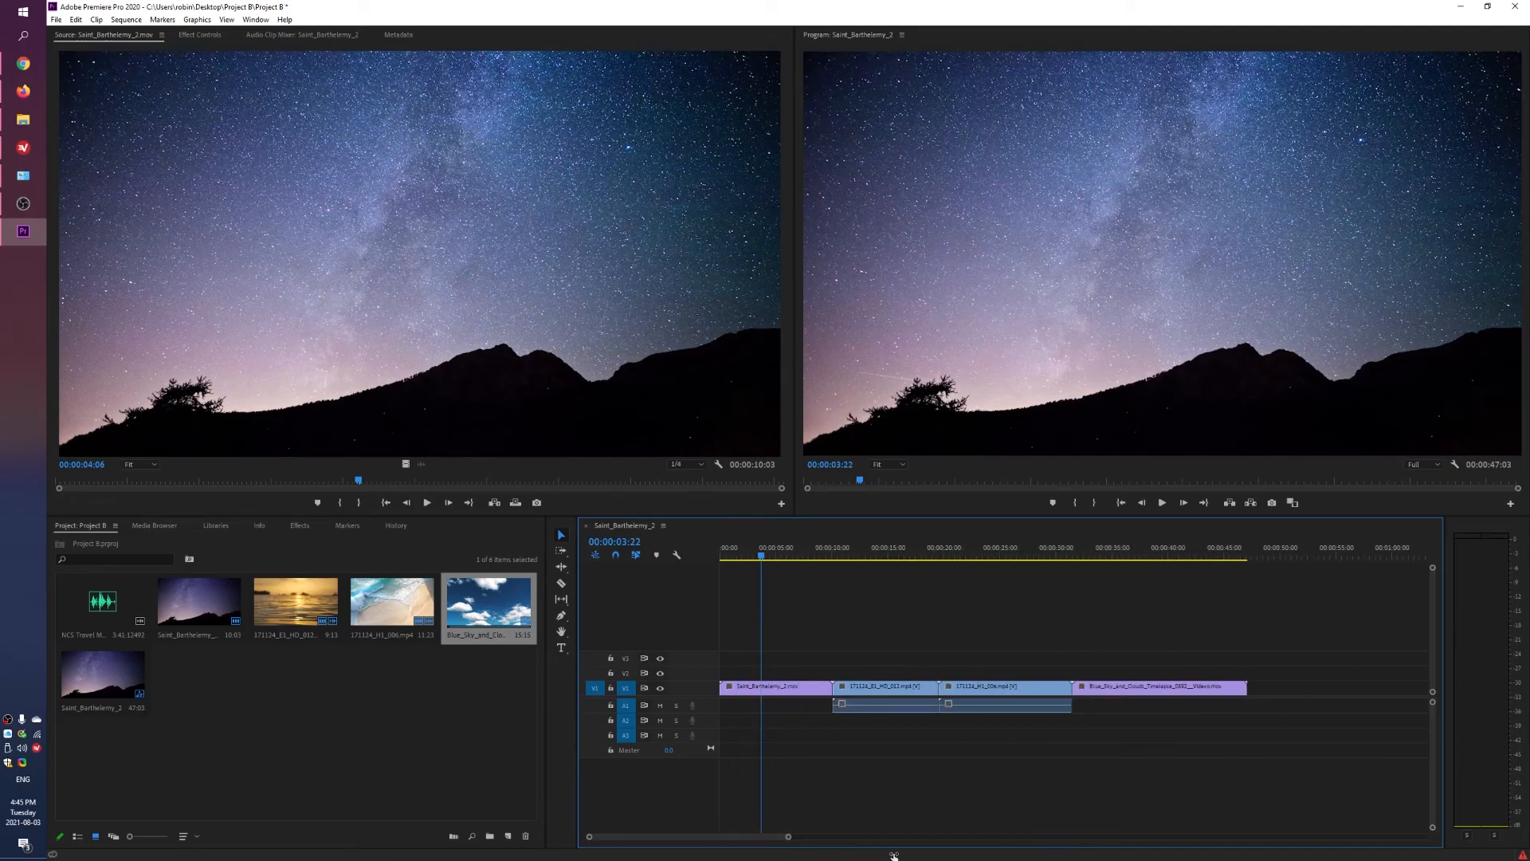
# Scrub through the assembled sequence to preview its clips
pyautogui.moveTo(787, 548); pyautogui.dragTo(802, 551)
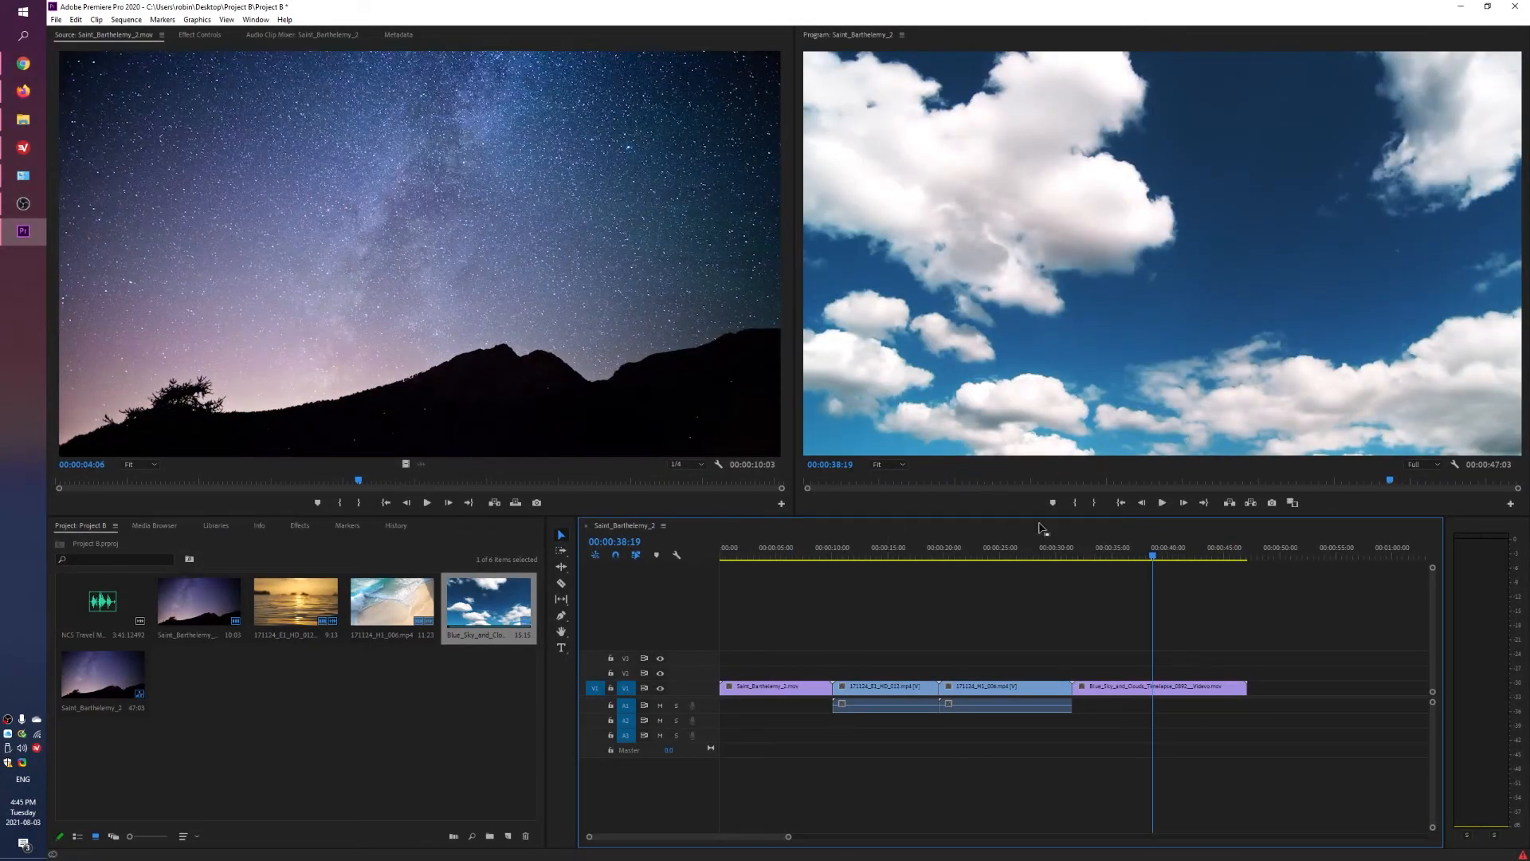
pyautogui.moveTo(1124, 550); pyautogui.dragTo(1083, 564)
pyautogui.click(1023, 551)
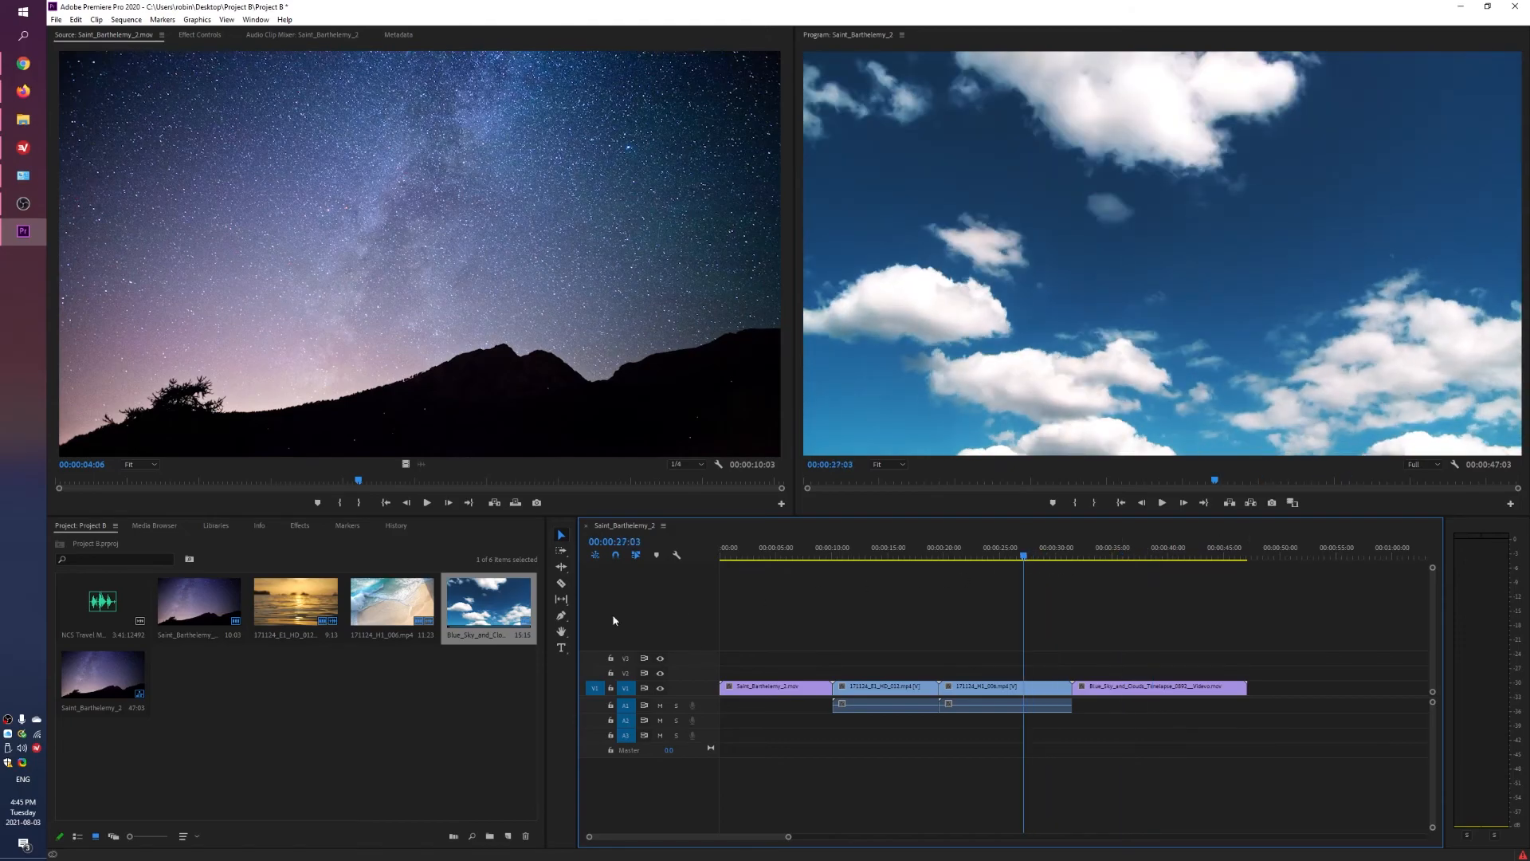
# Open the 171124_E1_HD_012 clip in the Source monitor and scrub through its footage
pyautogui.click(256, 612)
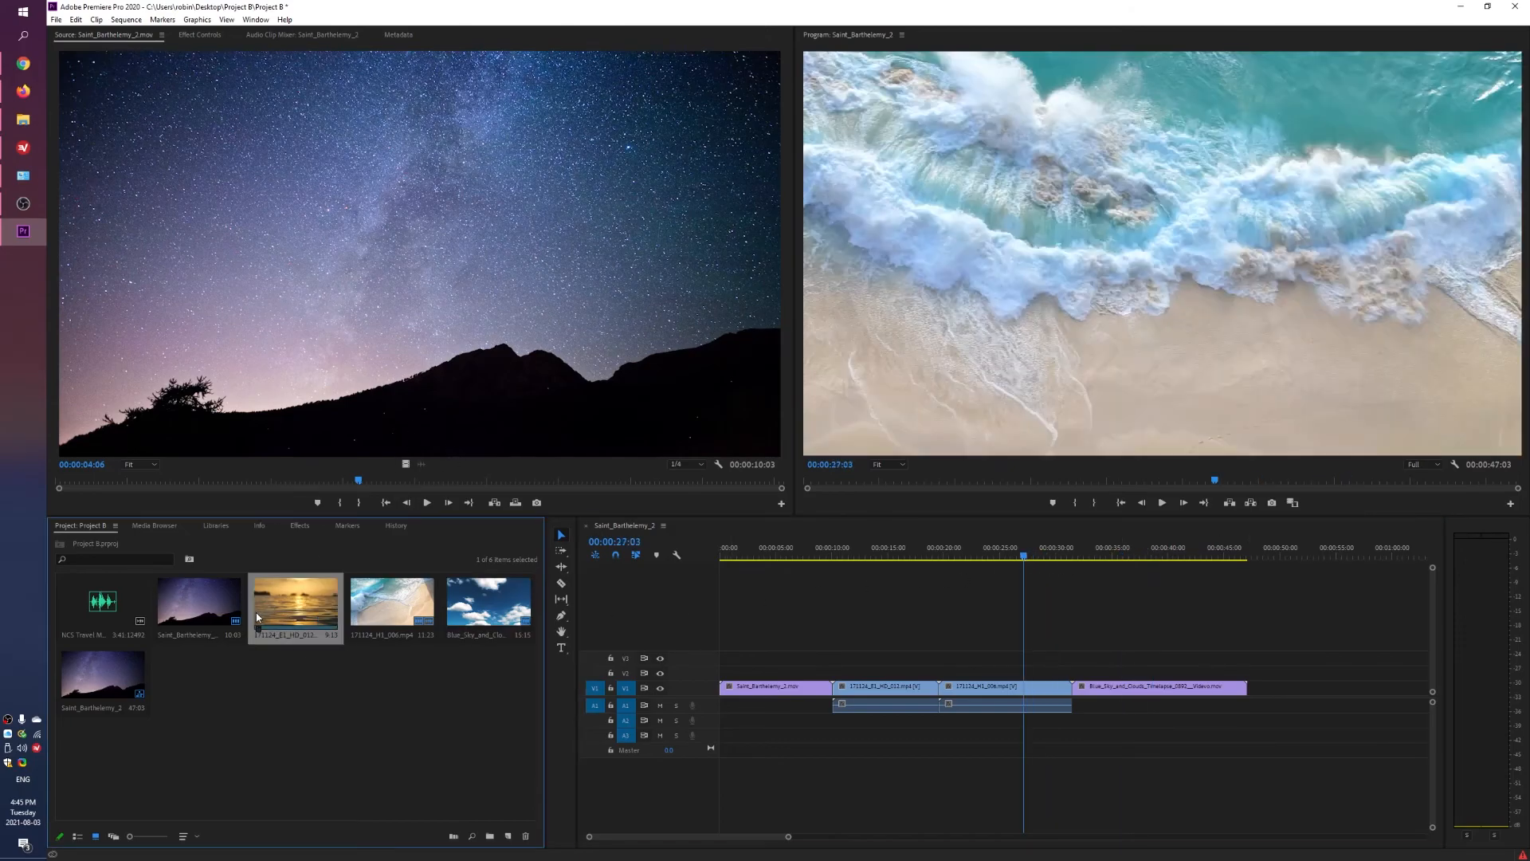
pyautogui.doubleClick(300, 581)
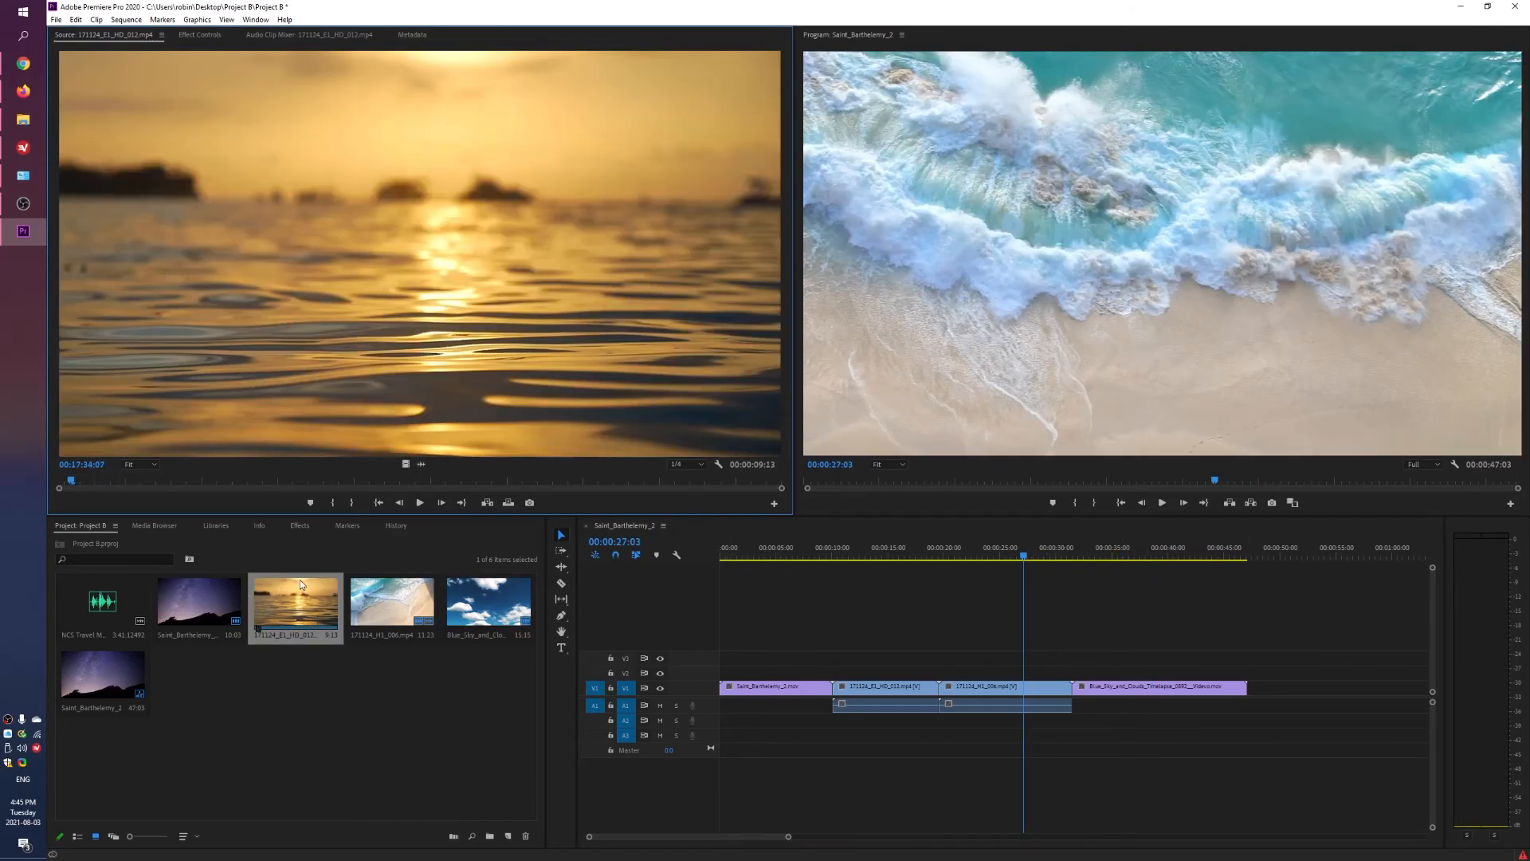
pyautogui.moveTo(143, 482); pyautogui.dragTo(460, 481)
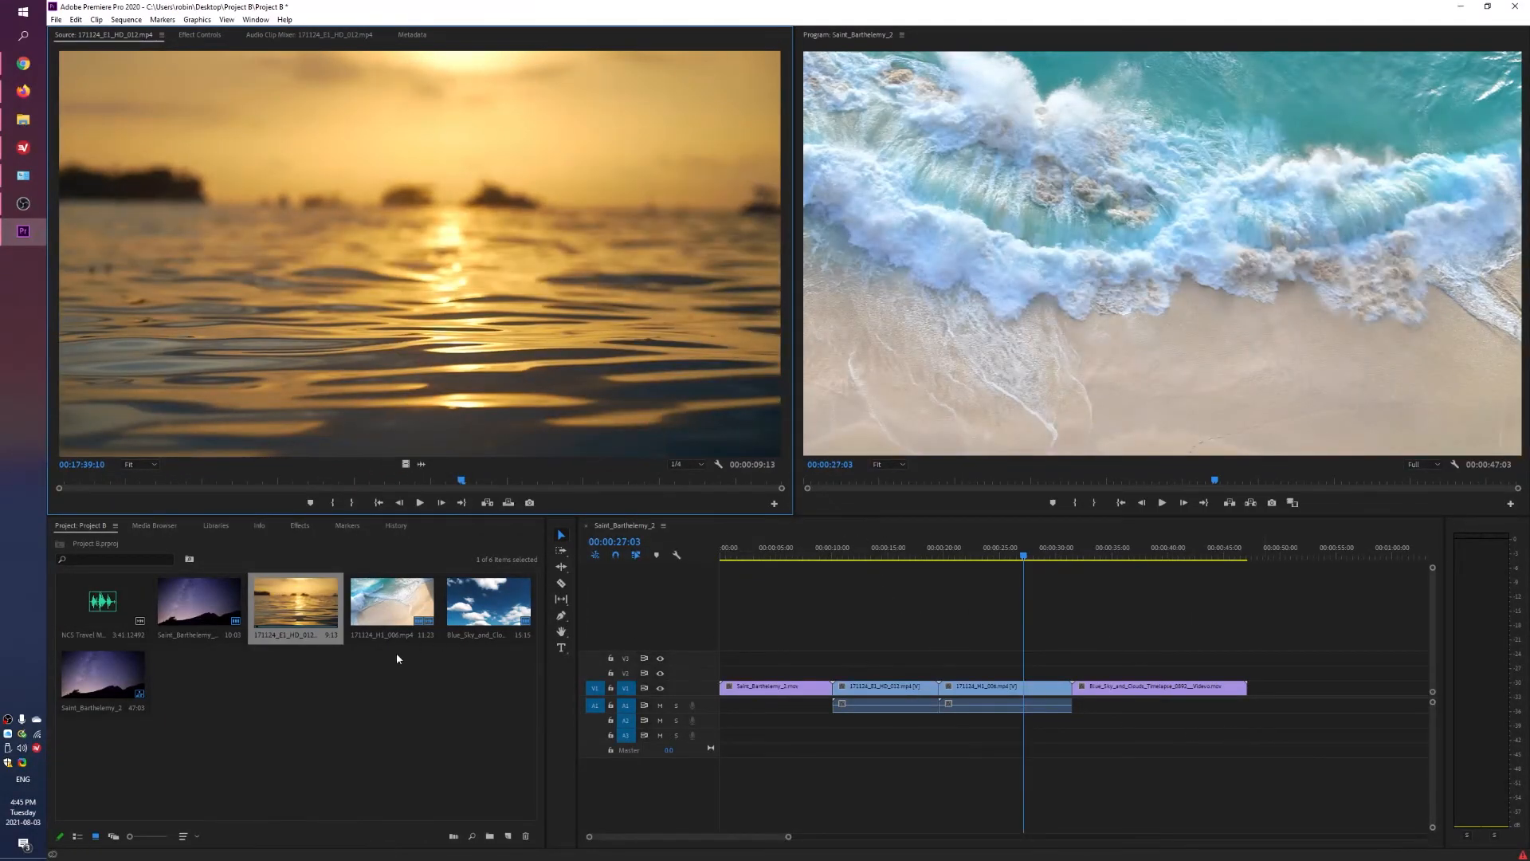
# Open the Saint_Barthelemy_2 source clip and mark its In point at 00:00:04:27 and Out point at 00:00:09:19
pyautogui.click(334, 673)
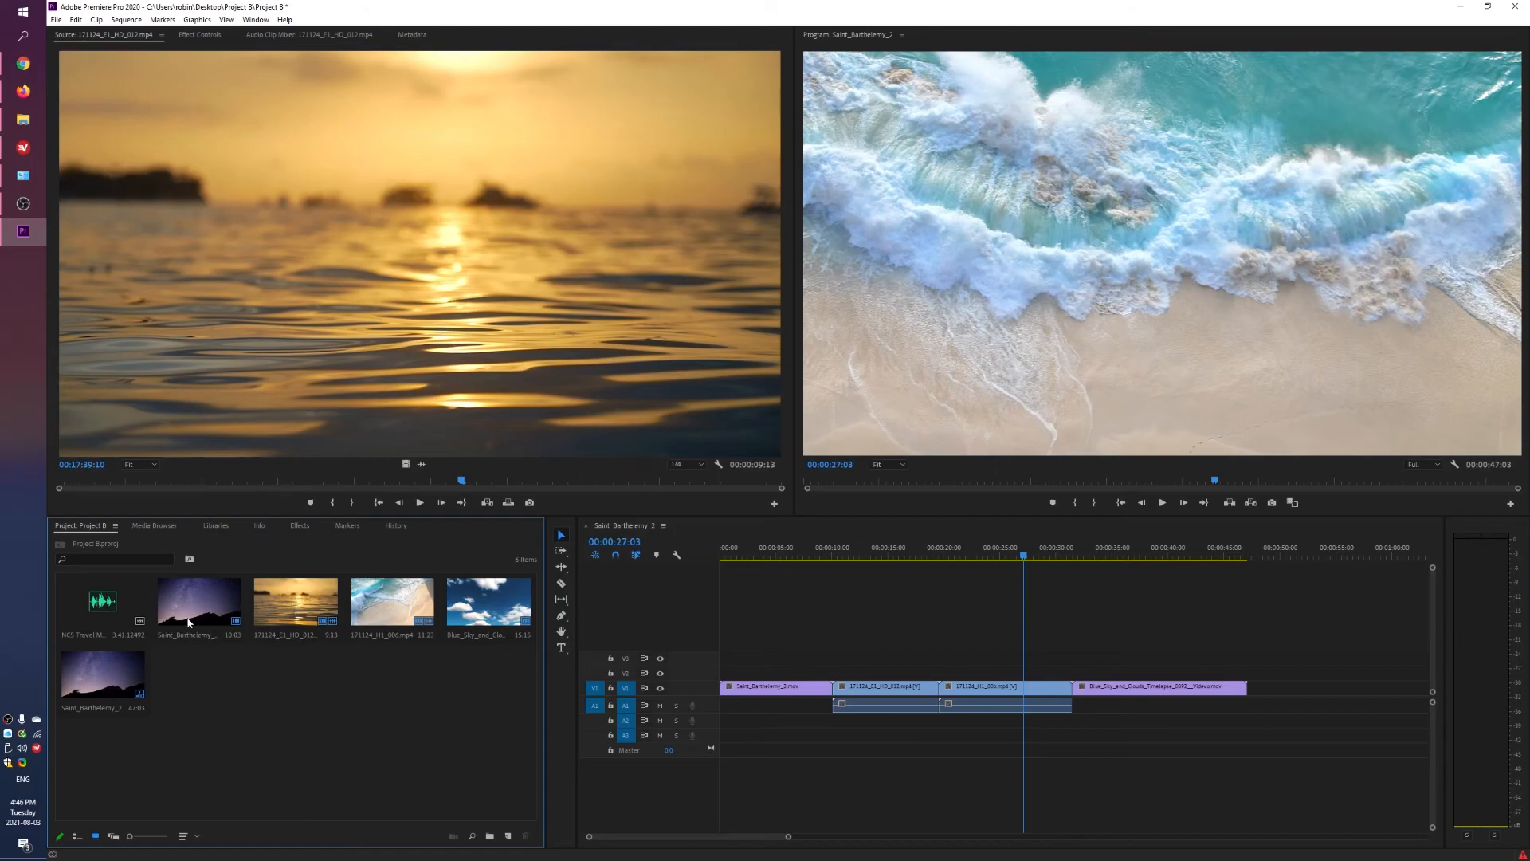
pyautogui.doubleClick(189, 622)
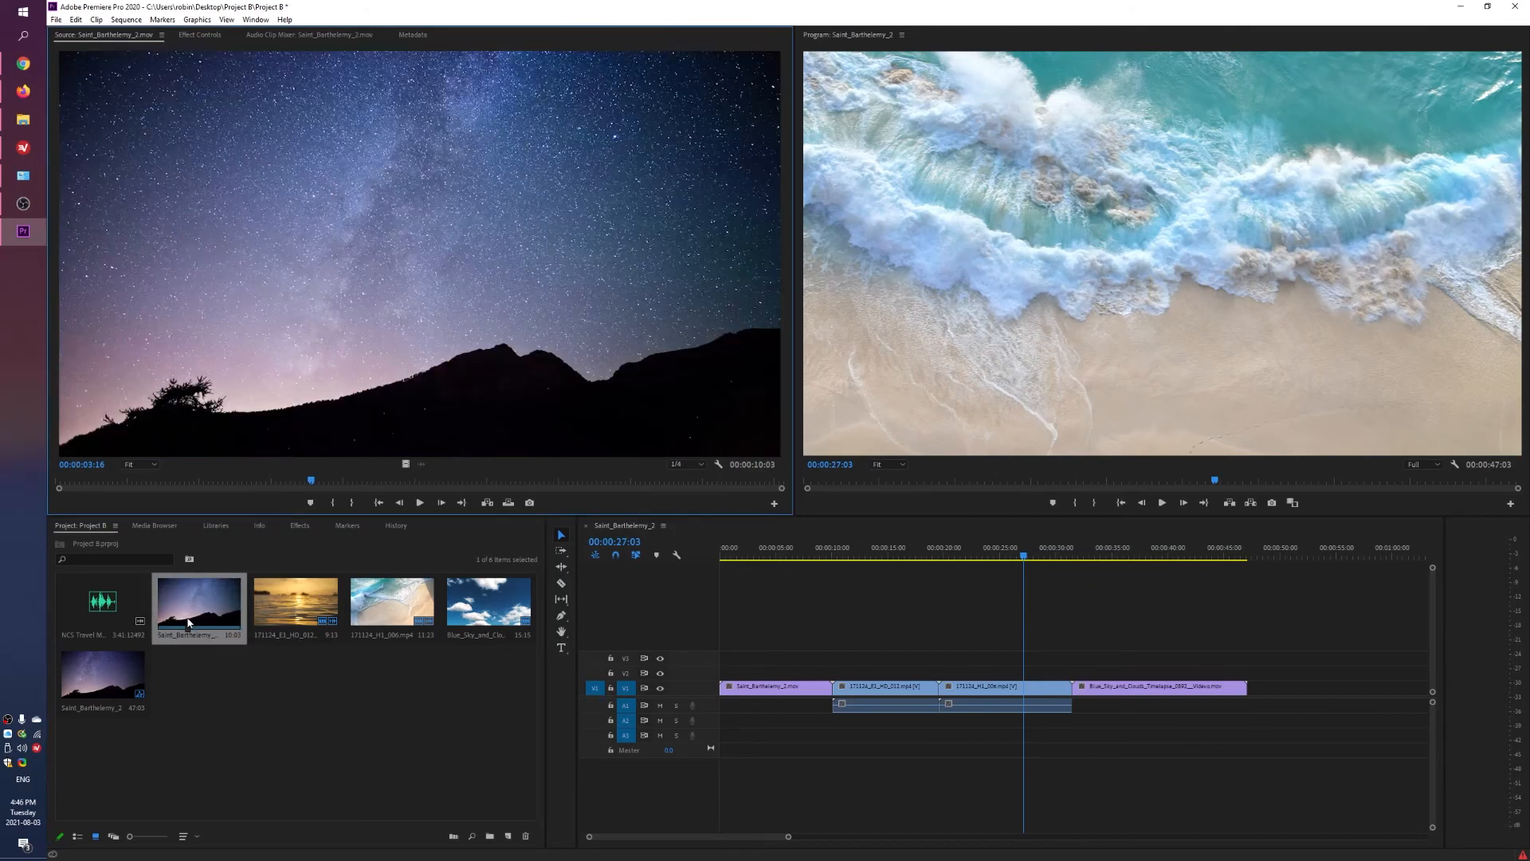
pyautogui.moveTo(80, 484); pyautogui.dragTo(700, 482)
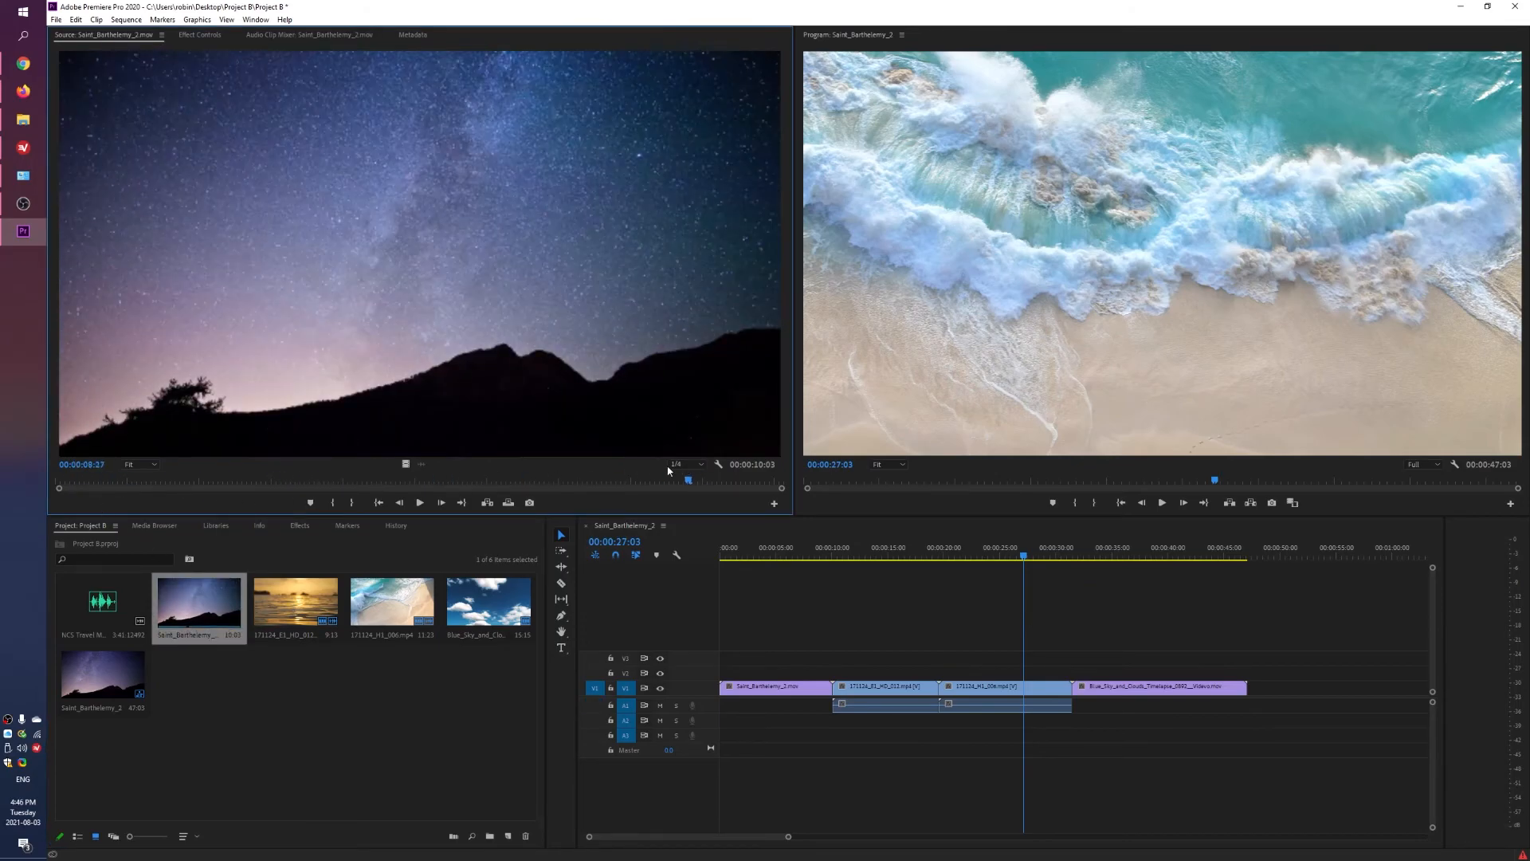
pyautogui.moveTo(404, 478); pyautogui.dragTo(408, 479)
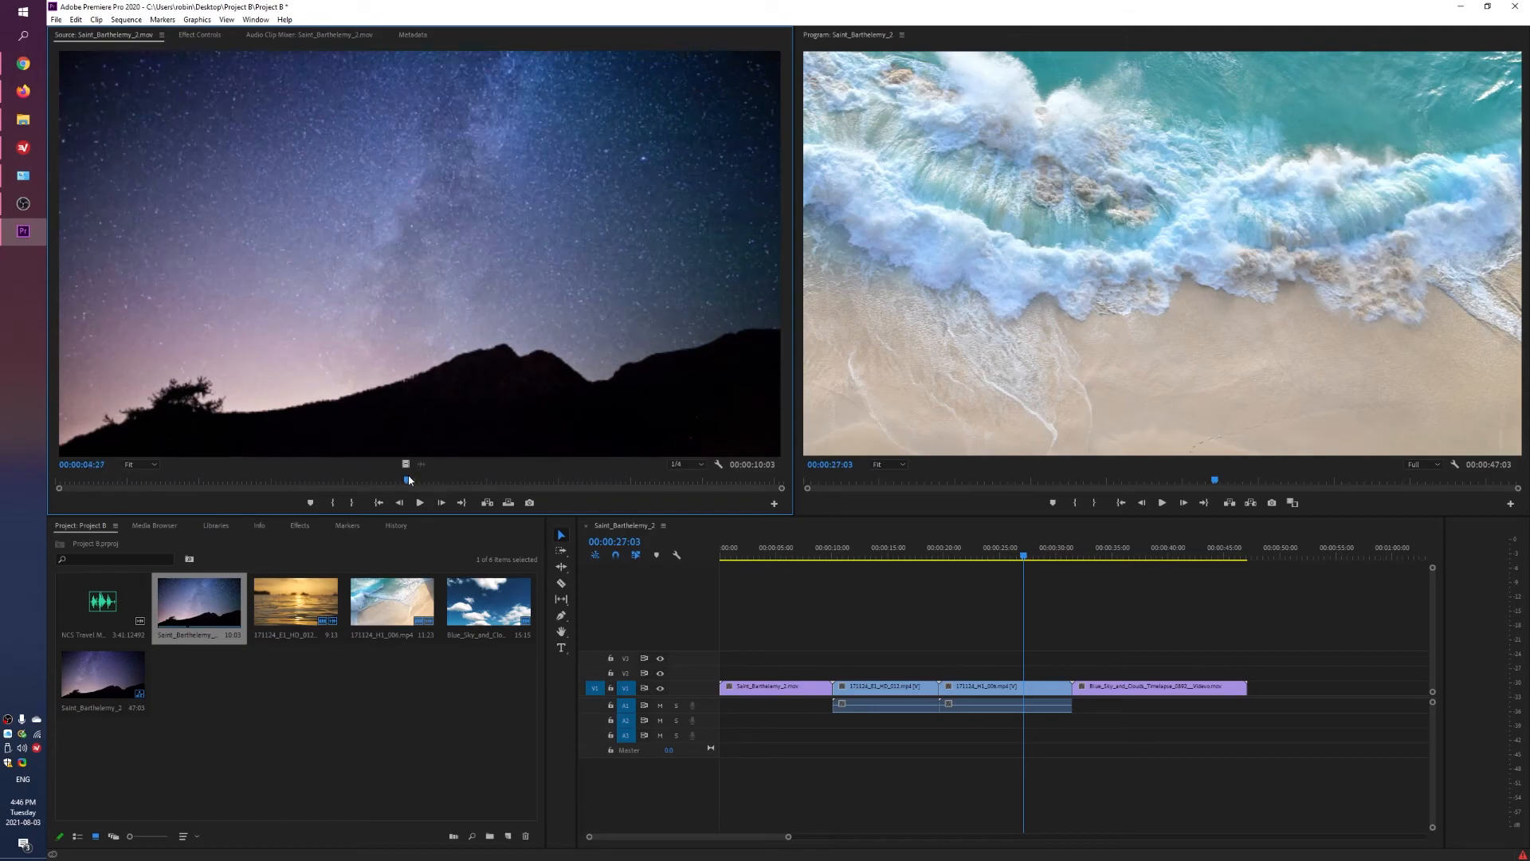
pyautogui.click(333, 503)
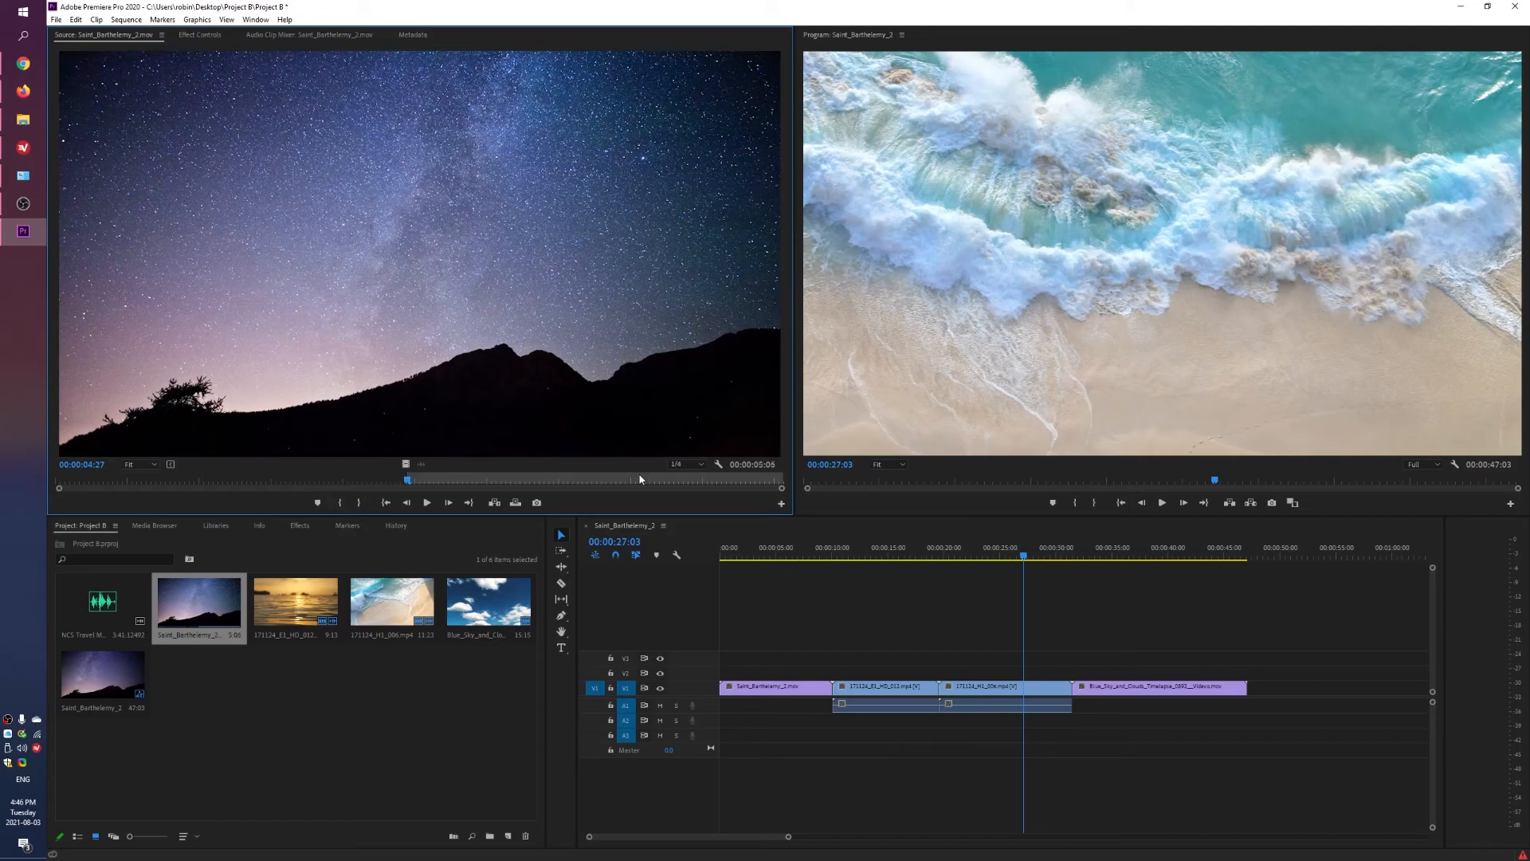
pyautogui.moveTo(712, 481); pyautogui.dragTo(749, 482)
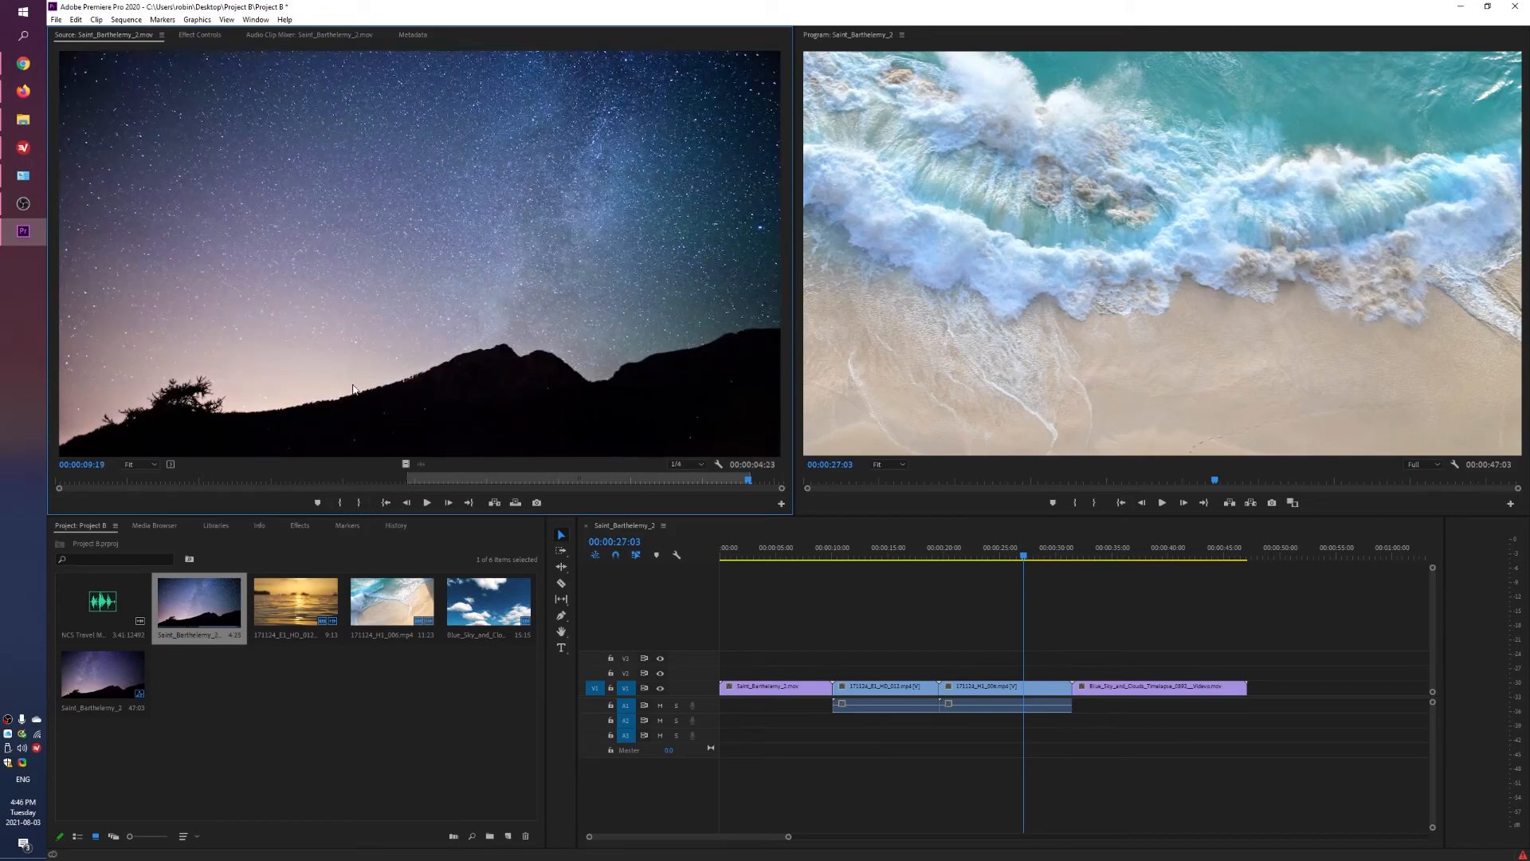
# Add the trimmed Saint_Barthelemy_2 segment after the last clip on track V1 and delete the untrimmed first clip
pyautogui.moveTo(691, 393); pyautogui.dragTo(1261, 703)
pyautogui.click(766, 550)
pyautogui.moveTo(744, 613); pyautogui.dragTo(765, 630)
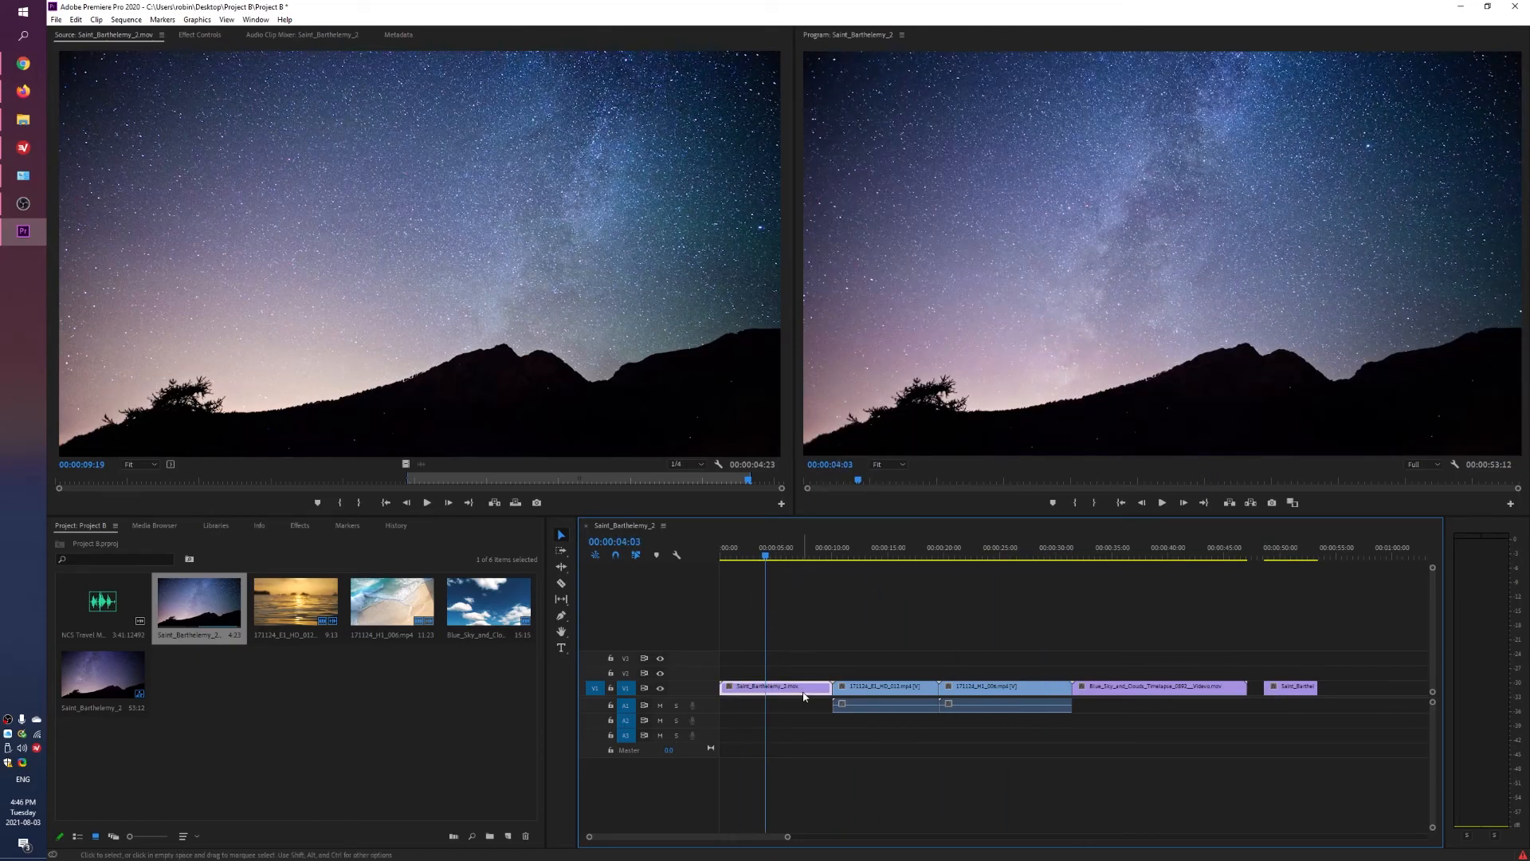
pyautogui.press('Delete')
# Move the trimmed Saint_Barthelemy_2 clip to the start of the sequence and close the gap between it and the remaining clips
pyautogui.moveTo(1267, 693); pyautogui.dragTo(719, 695)
pyautogui.moveTo(834, 643); pyautogui.dragTo(1173, 750)
pyautogui.moveTo(843, 692); pyautogui.dragTo(781, 693)
# Replace the 171124_E1_HD_012 clip and its linked audio in the sequence with only the video from its source clip
pyautogui.click(326, 613)
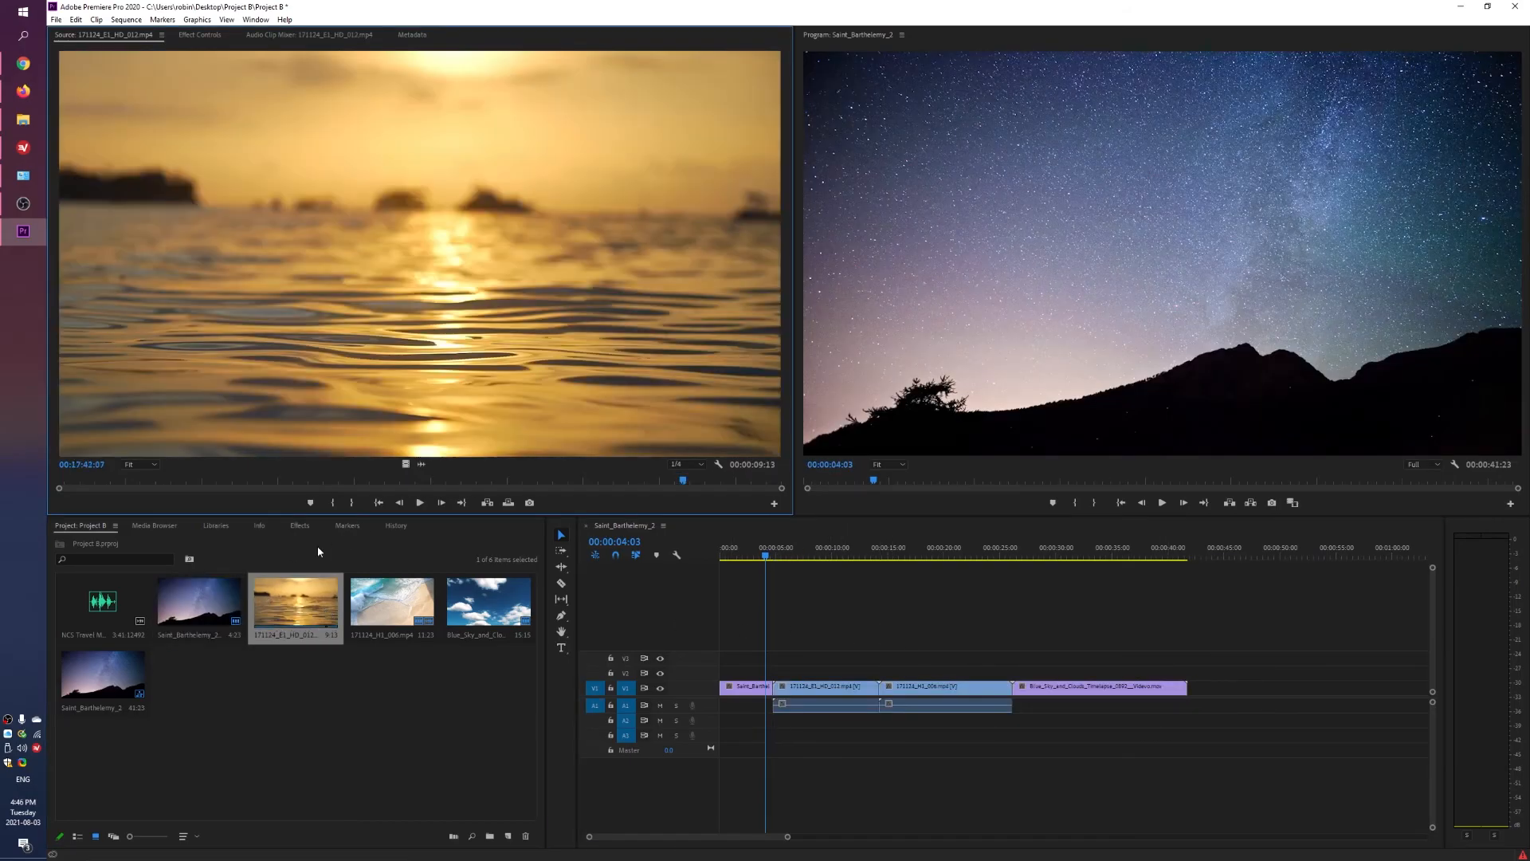
pyautogui.moveTo(308, 479); pyautogui.dragTo(375, 478)
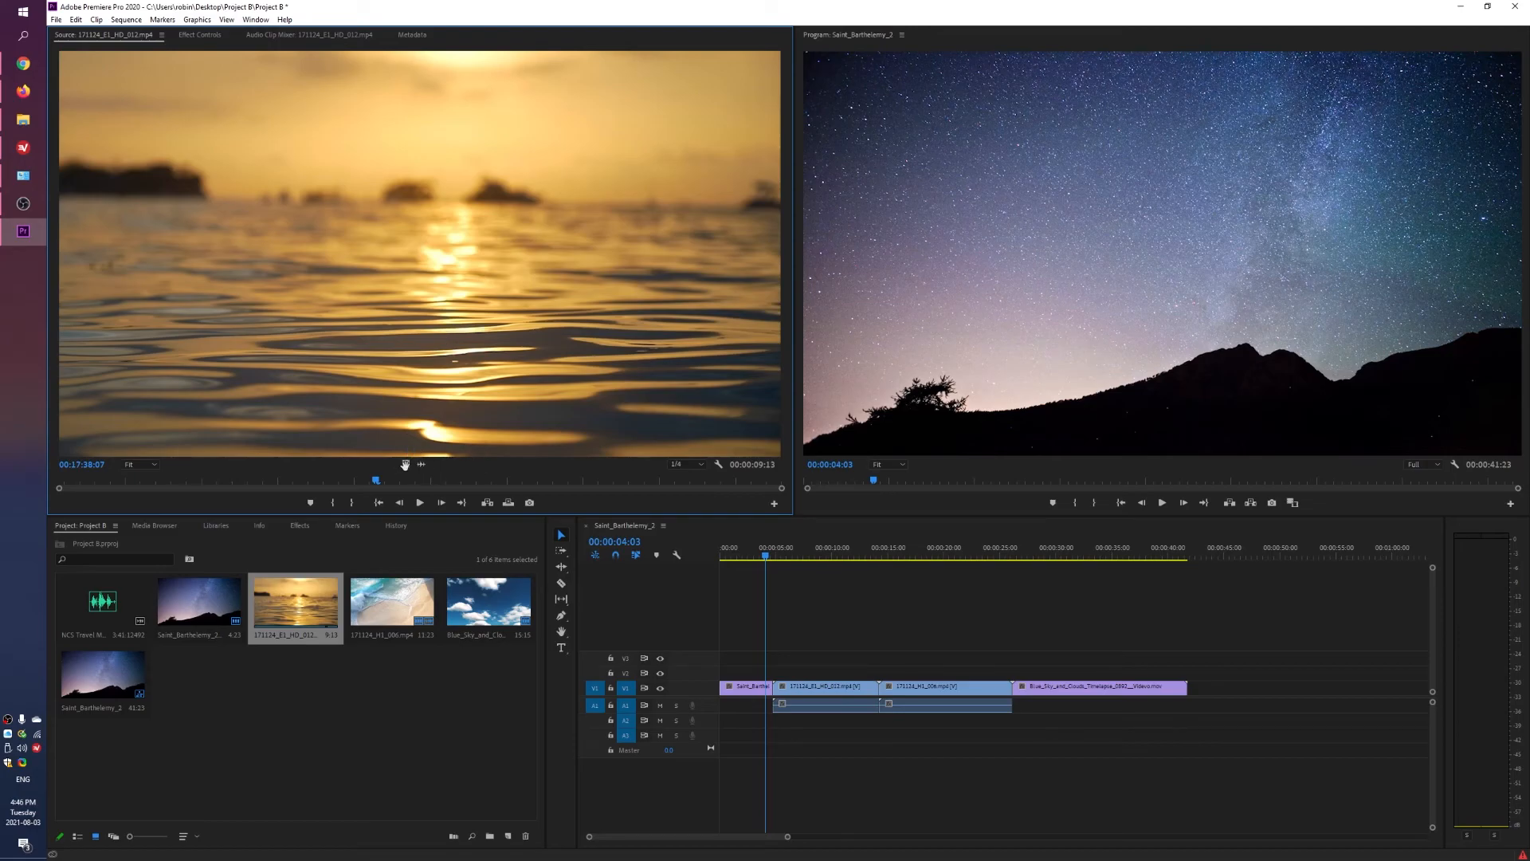
pyautogui.moveTo(414, 479); pyautogui.dragTo(820, 693)
pyautogui.click(829, 692)
pyautogui.press('Delete')
# Delete the 171124_H1_006 clip with its linked audio from the sequence and fill the gap with only its source video
pyautogui.moveTo(766, 551); pyautogui.dragTo(751, 553)
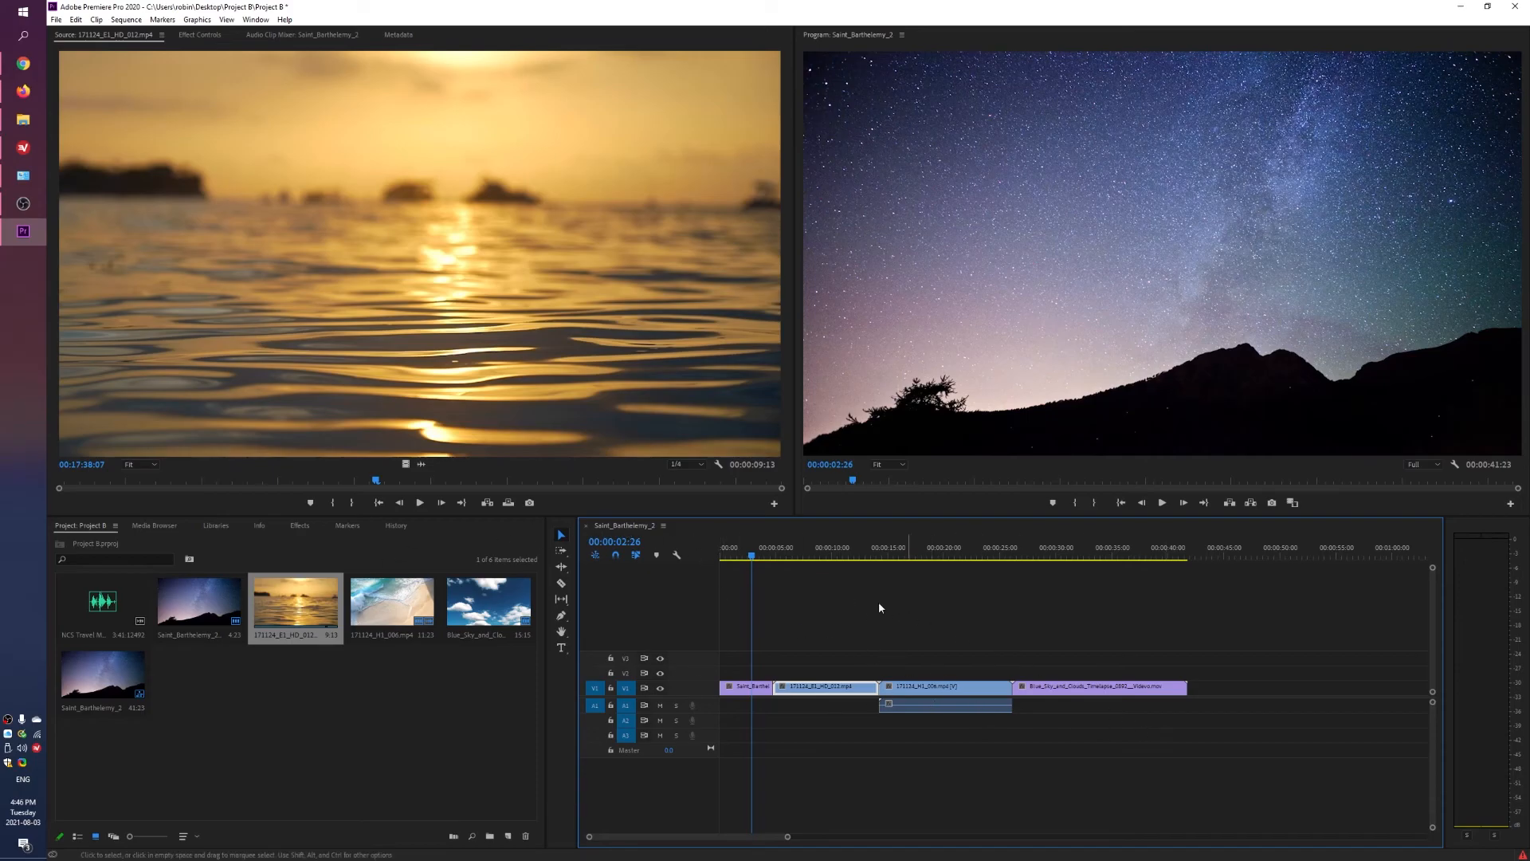
pyautogui.click(933, 549)
pyautogui.press('space')
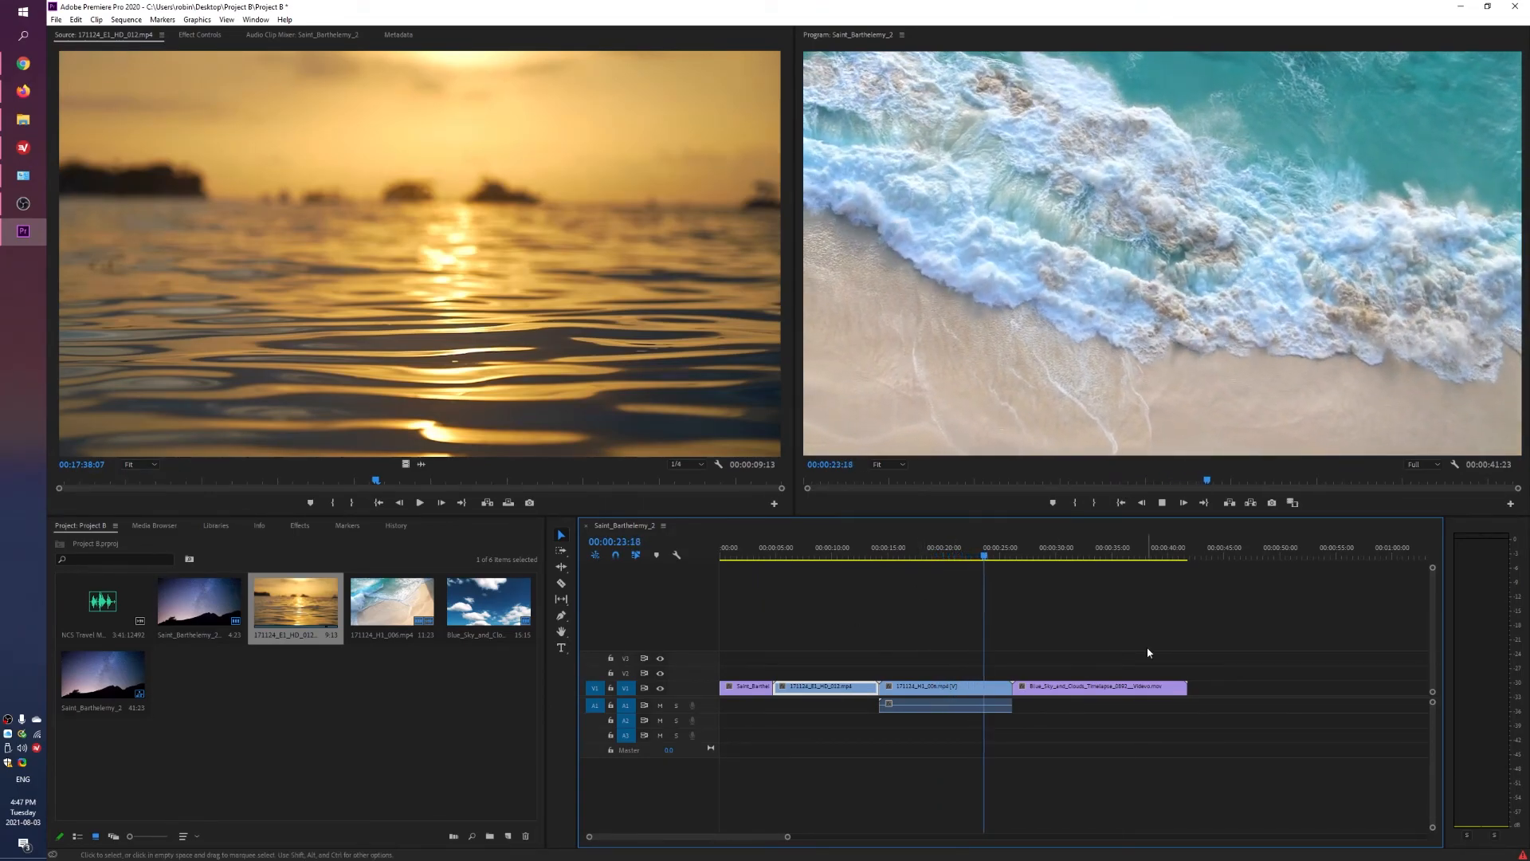
pyautogui.press('space')
pyautogui.moveTo(945, 566); pyautogui.dragTo(1015, 634)
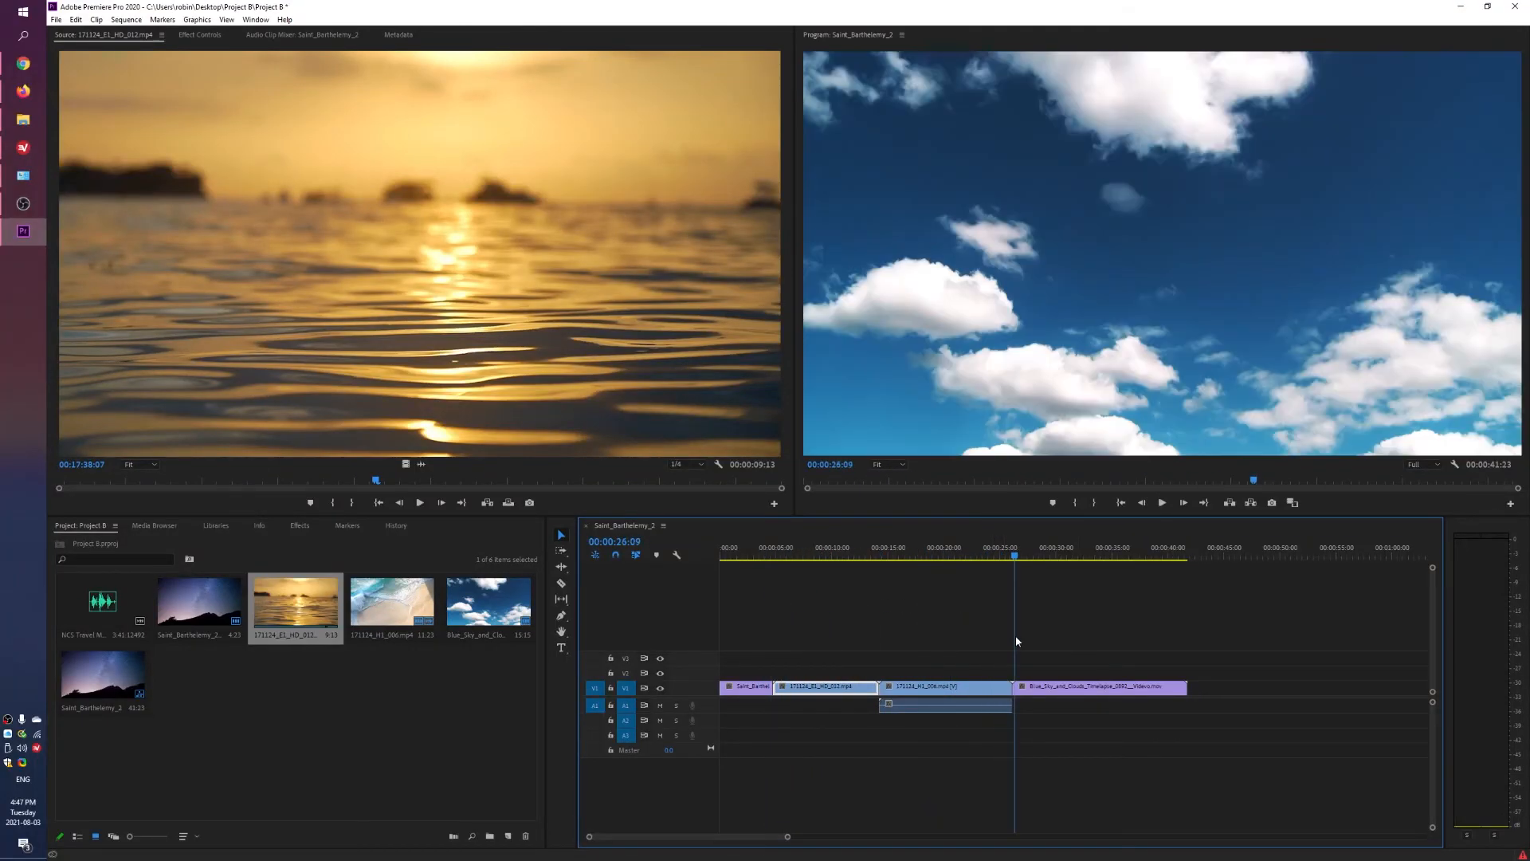
pyautogui.click(962, 690)
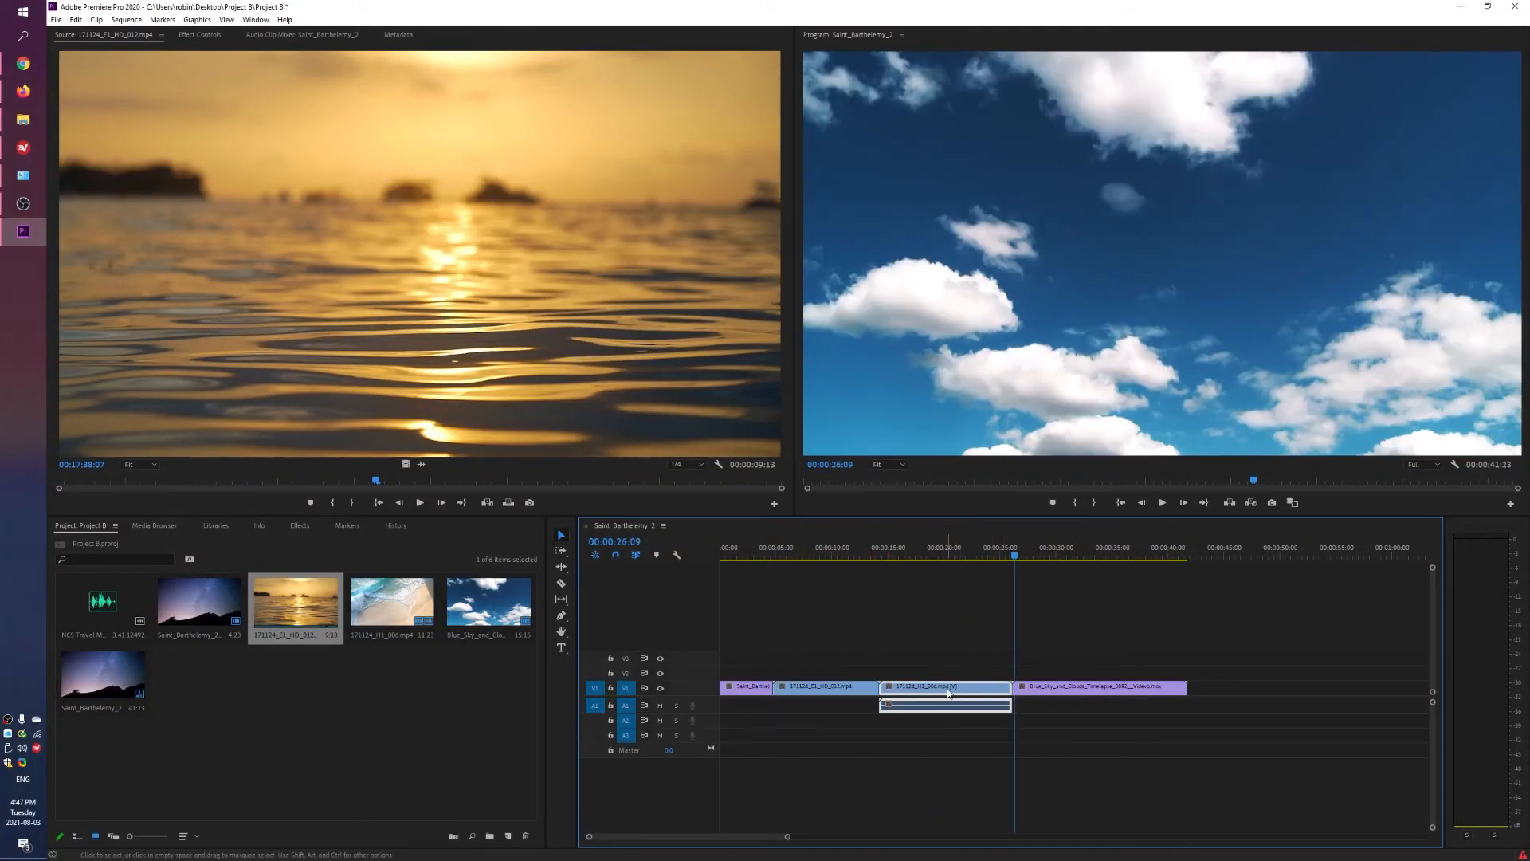
pyautogui.press('Delete')
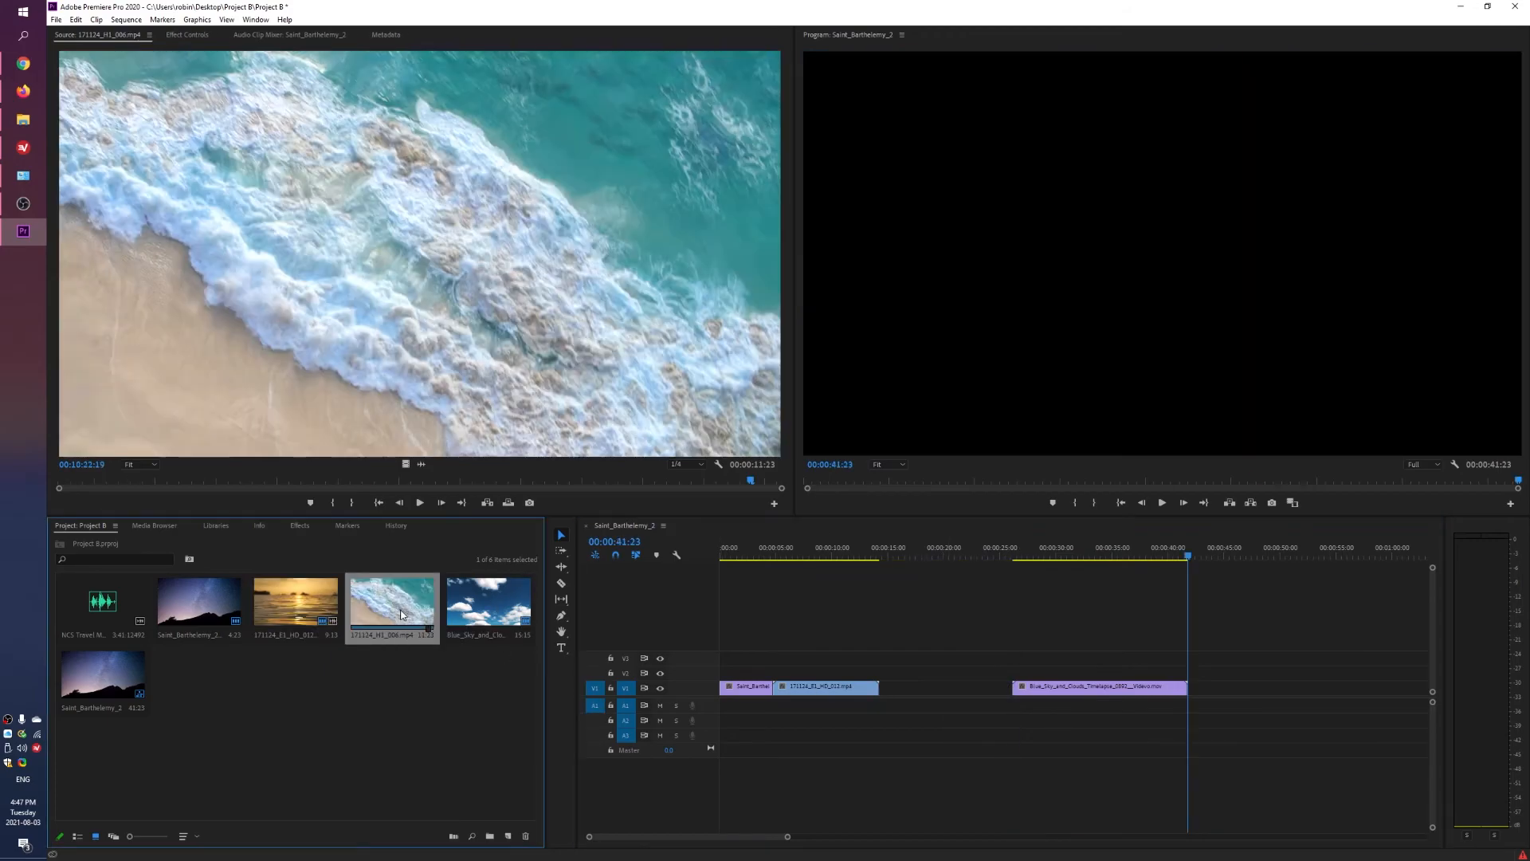
pyautogui.moveTo(392, 601); pyautogui.dragTo(457, 615)
pyautogui.moveTo(407, 465); pyautogui.dragTo(891, 687)
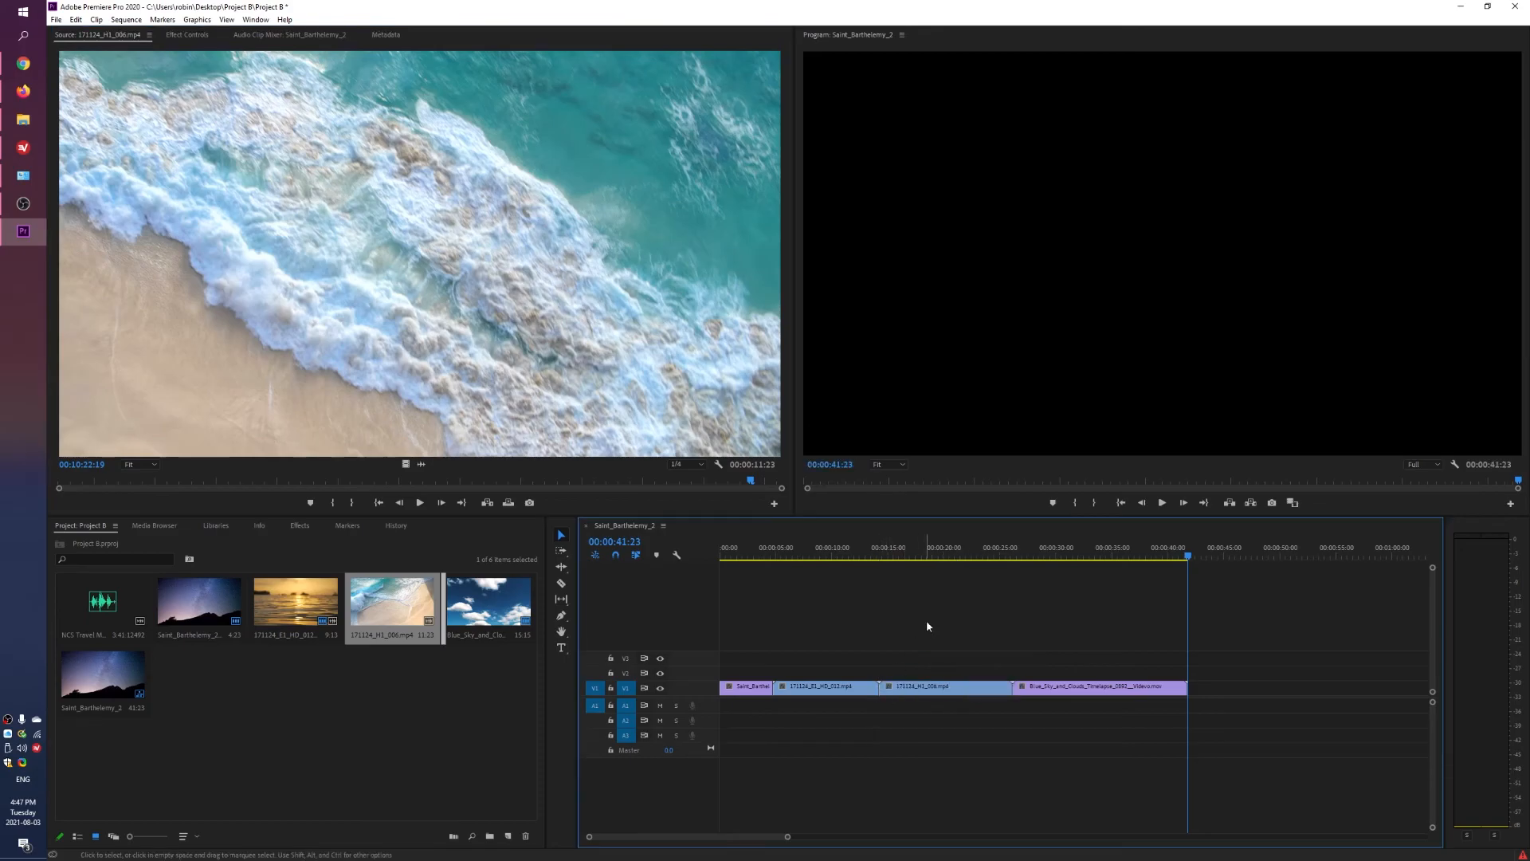
# Set the Program monitor's playback resolution to 1/4 and test playback of the sequence
pyautogui.click(733, 558)
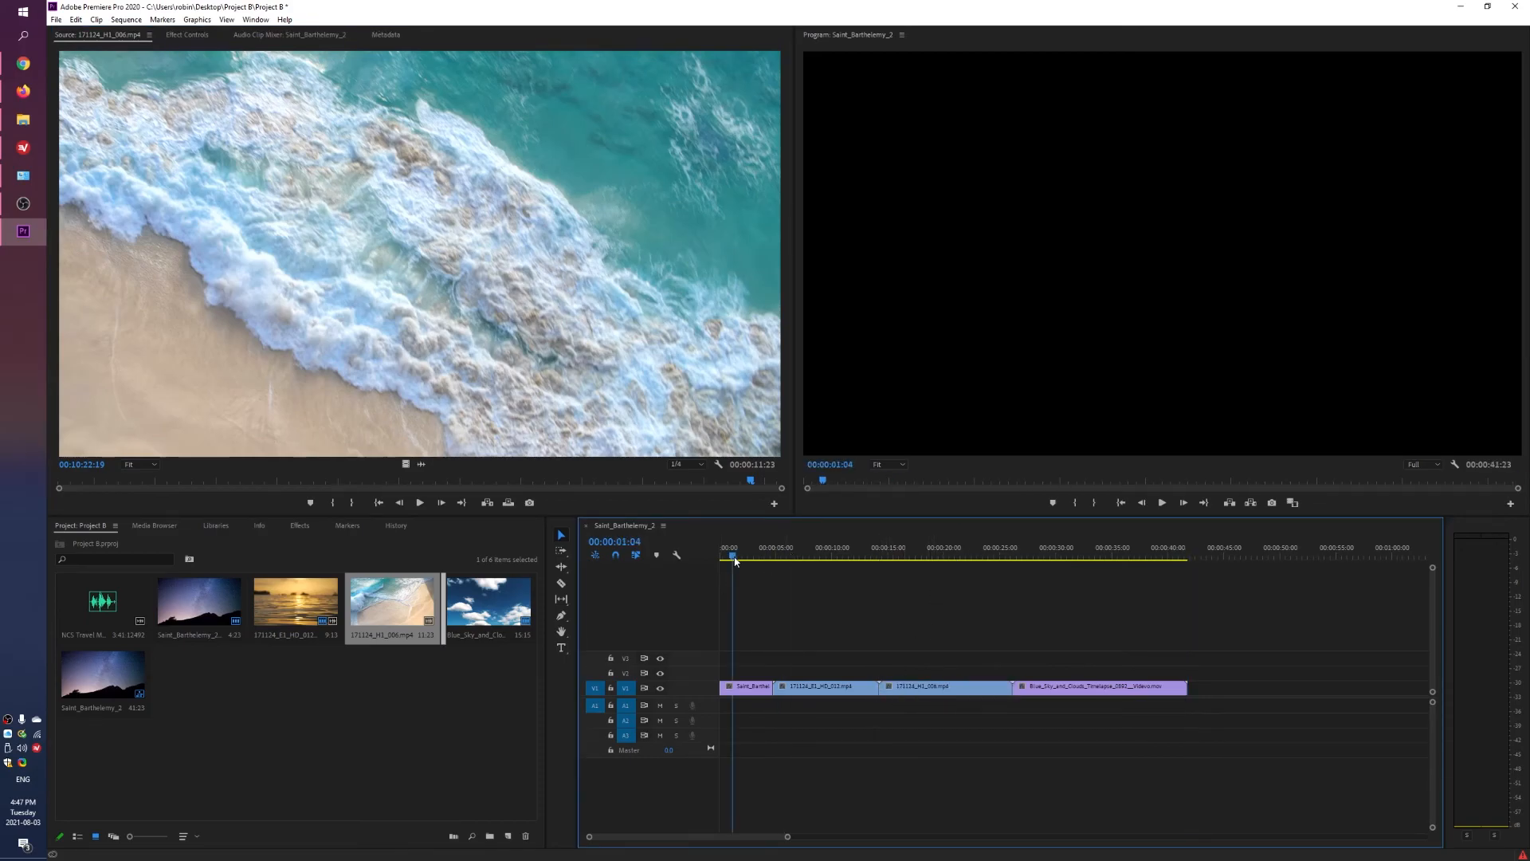
pyautogui.moveTo(735, 560)
pyautogui.mouseDown()
pyautogui.moveTo(792, 556)
pyautogui.moveTo(752, 554)
pyautogui.mouseUp()
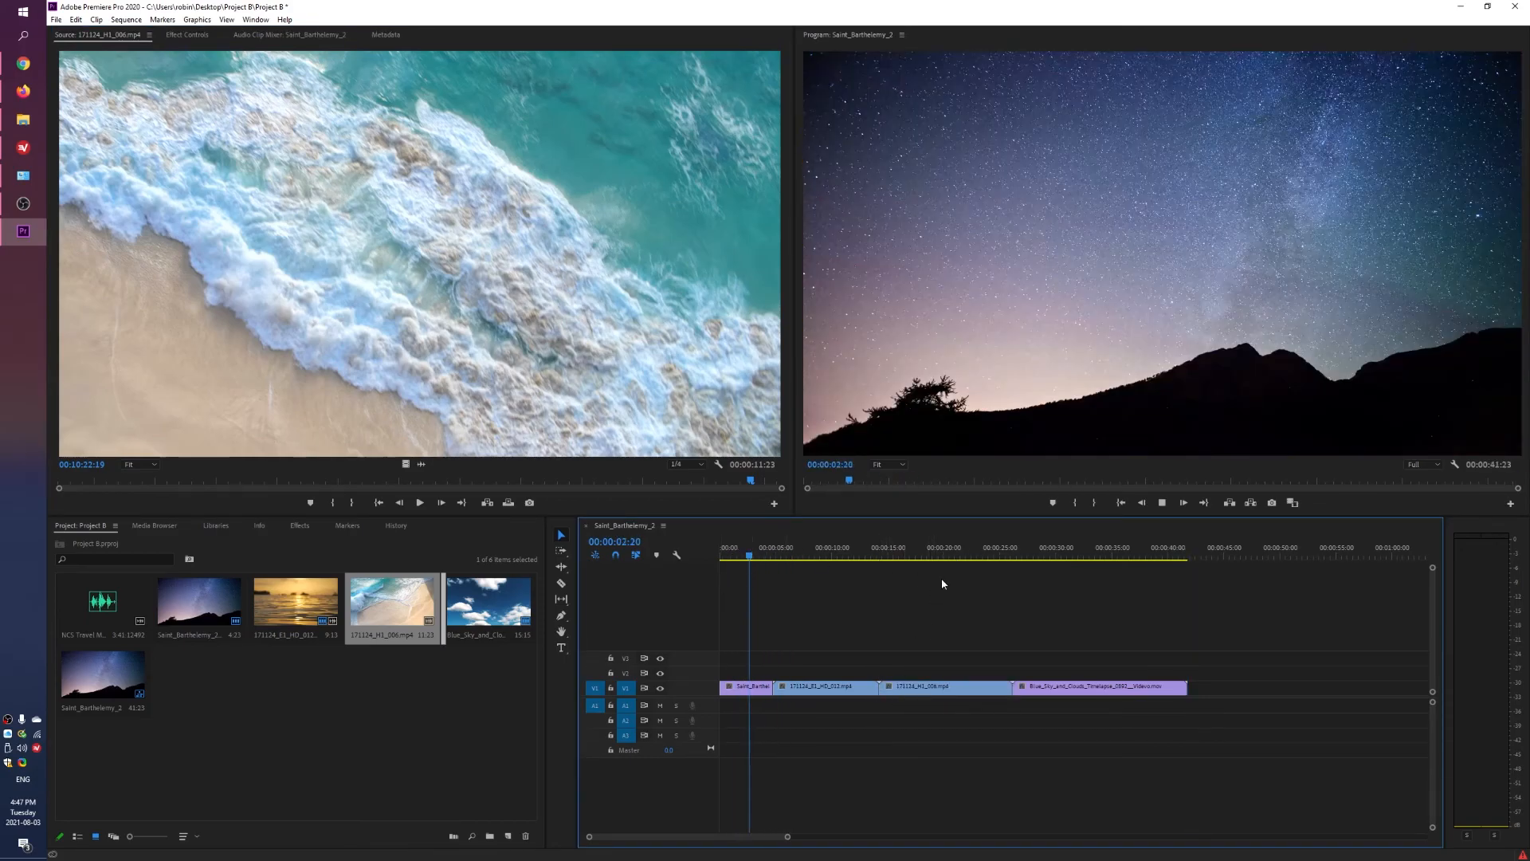
pyautogui.press('space')
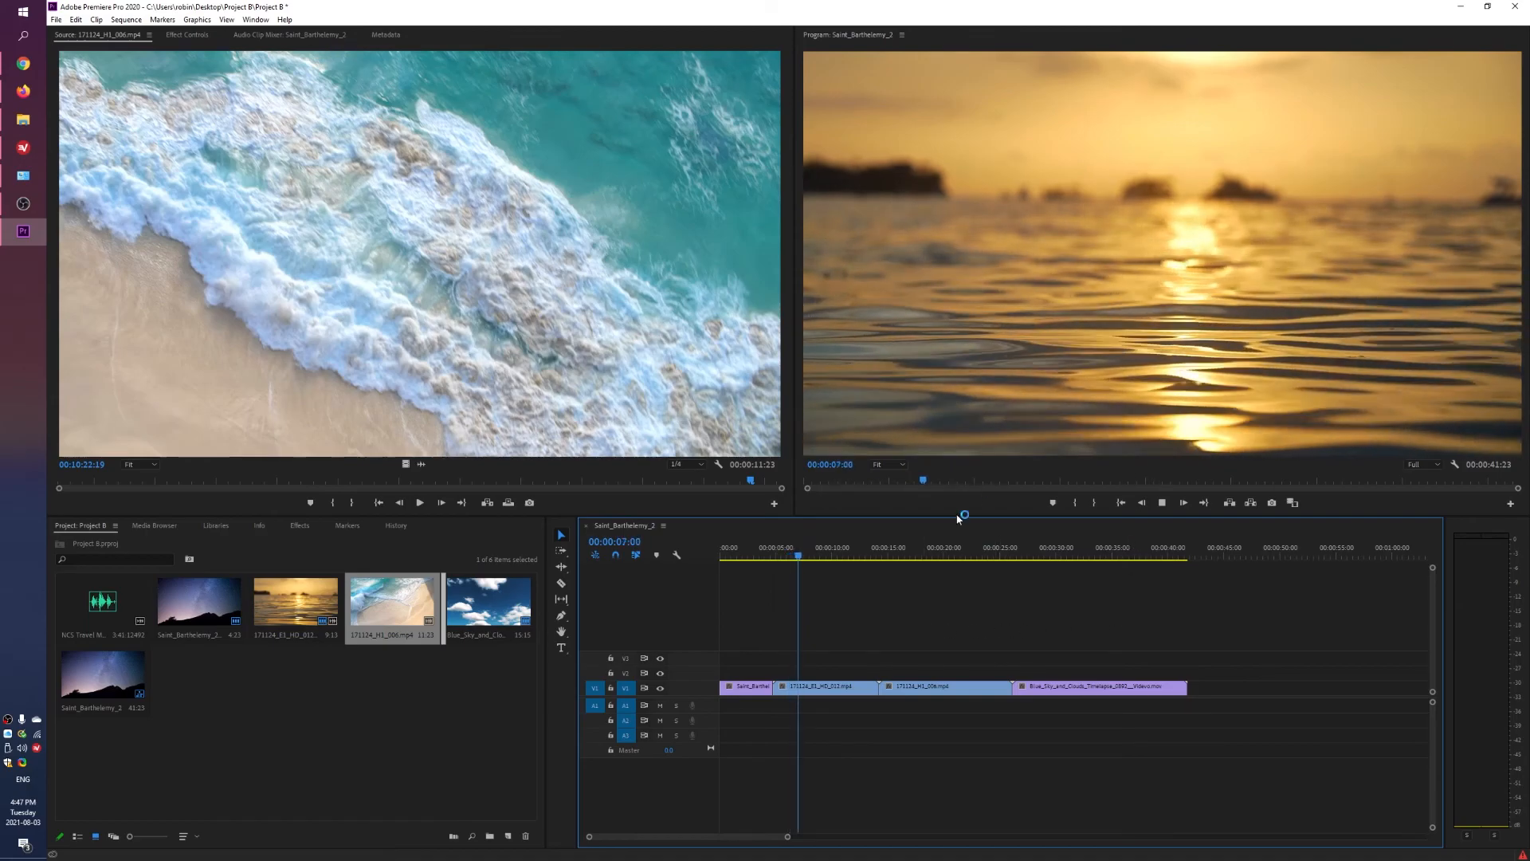
pyautogui.click(1166, 506)
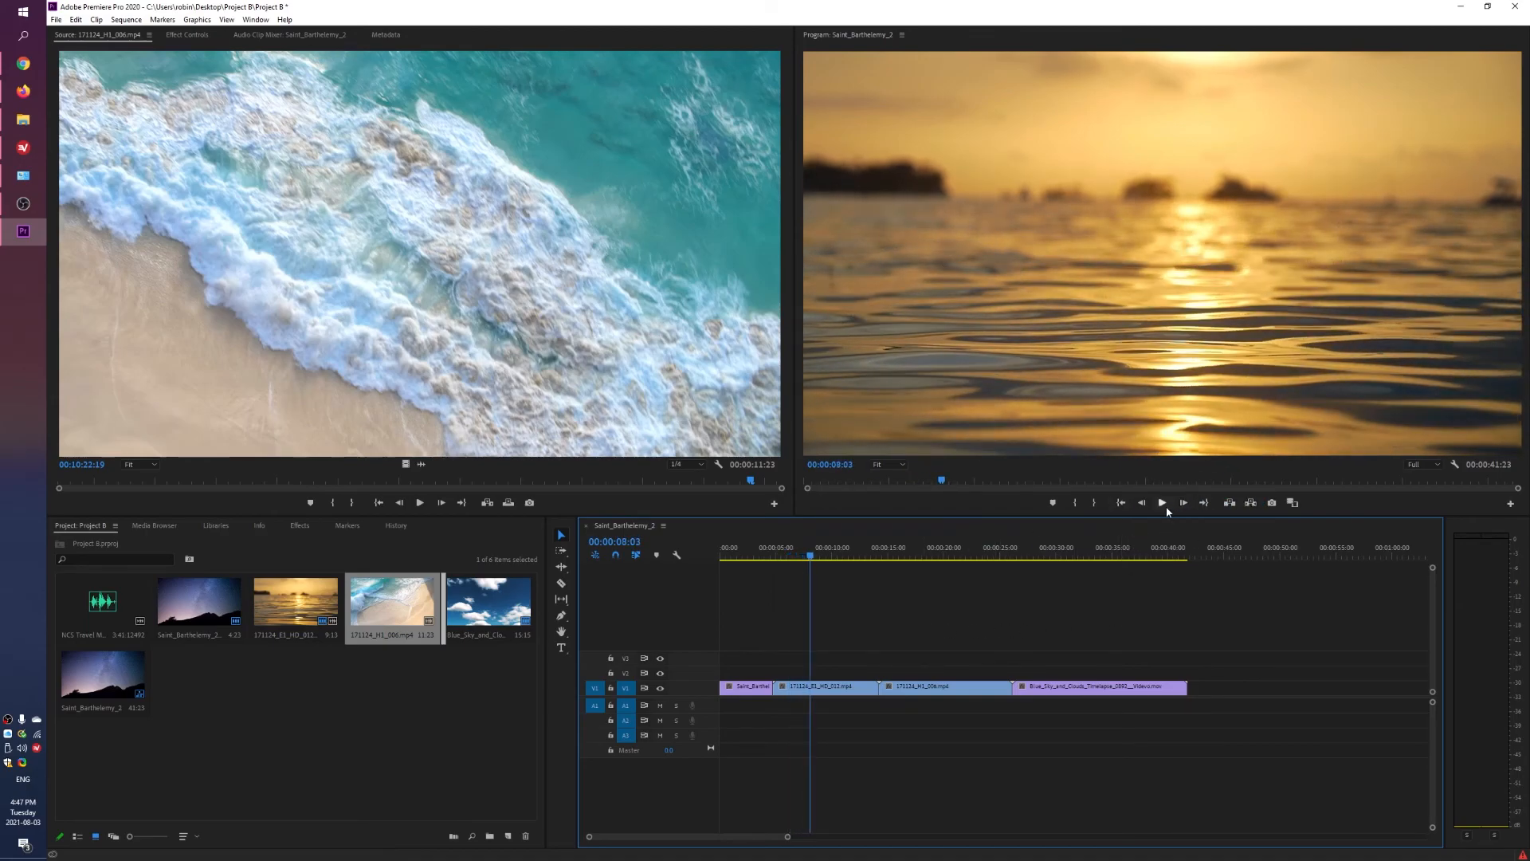
pyautogui.click(1423, 464)
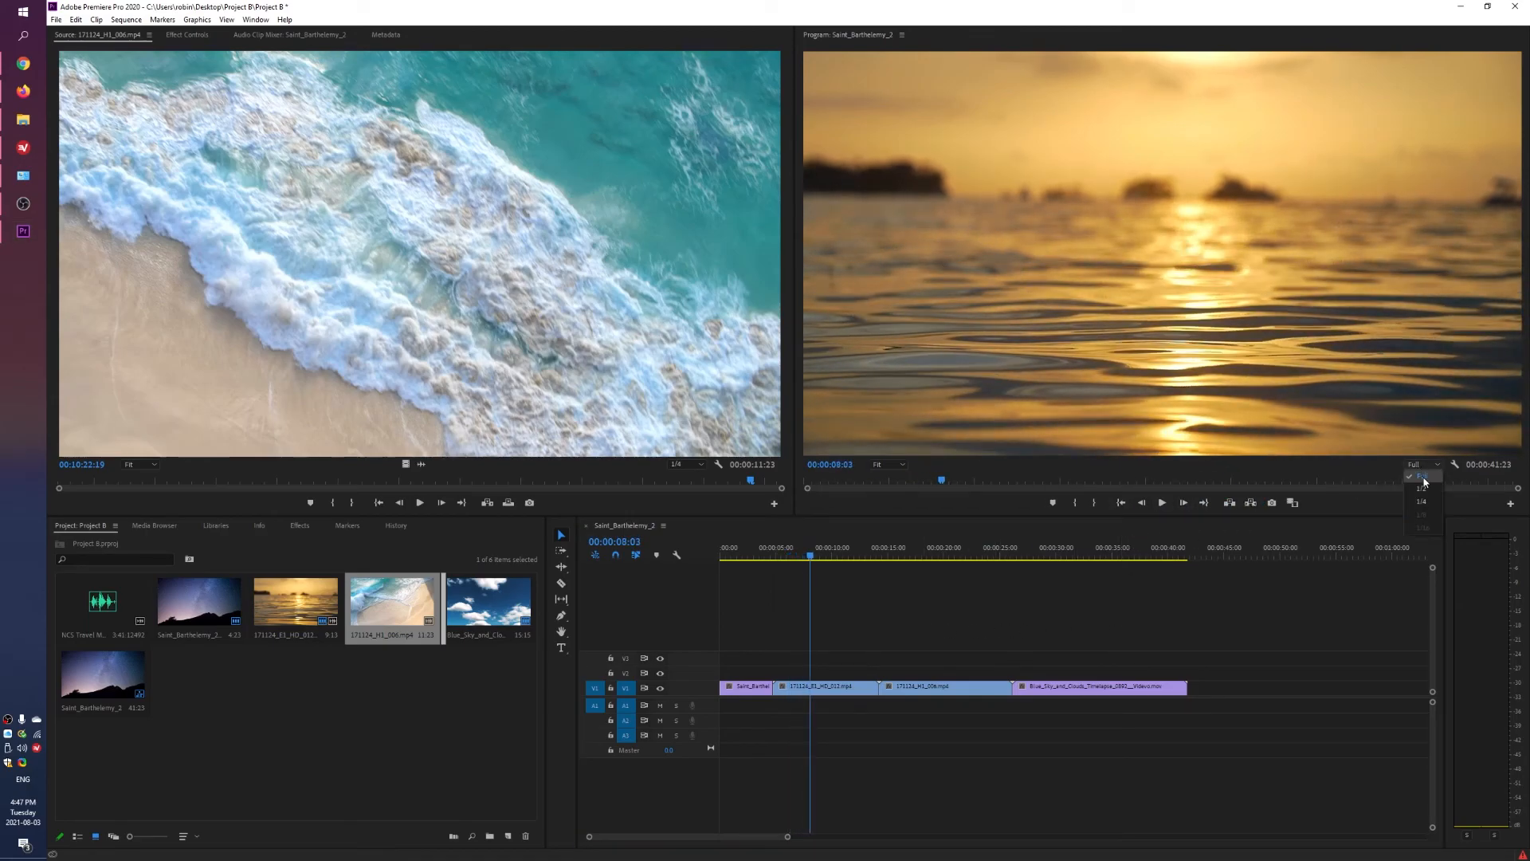
pyautogui.click(1423, 501)
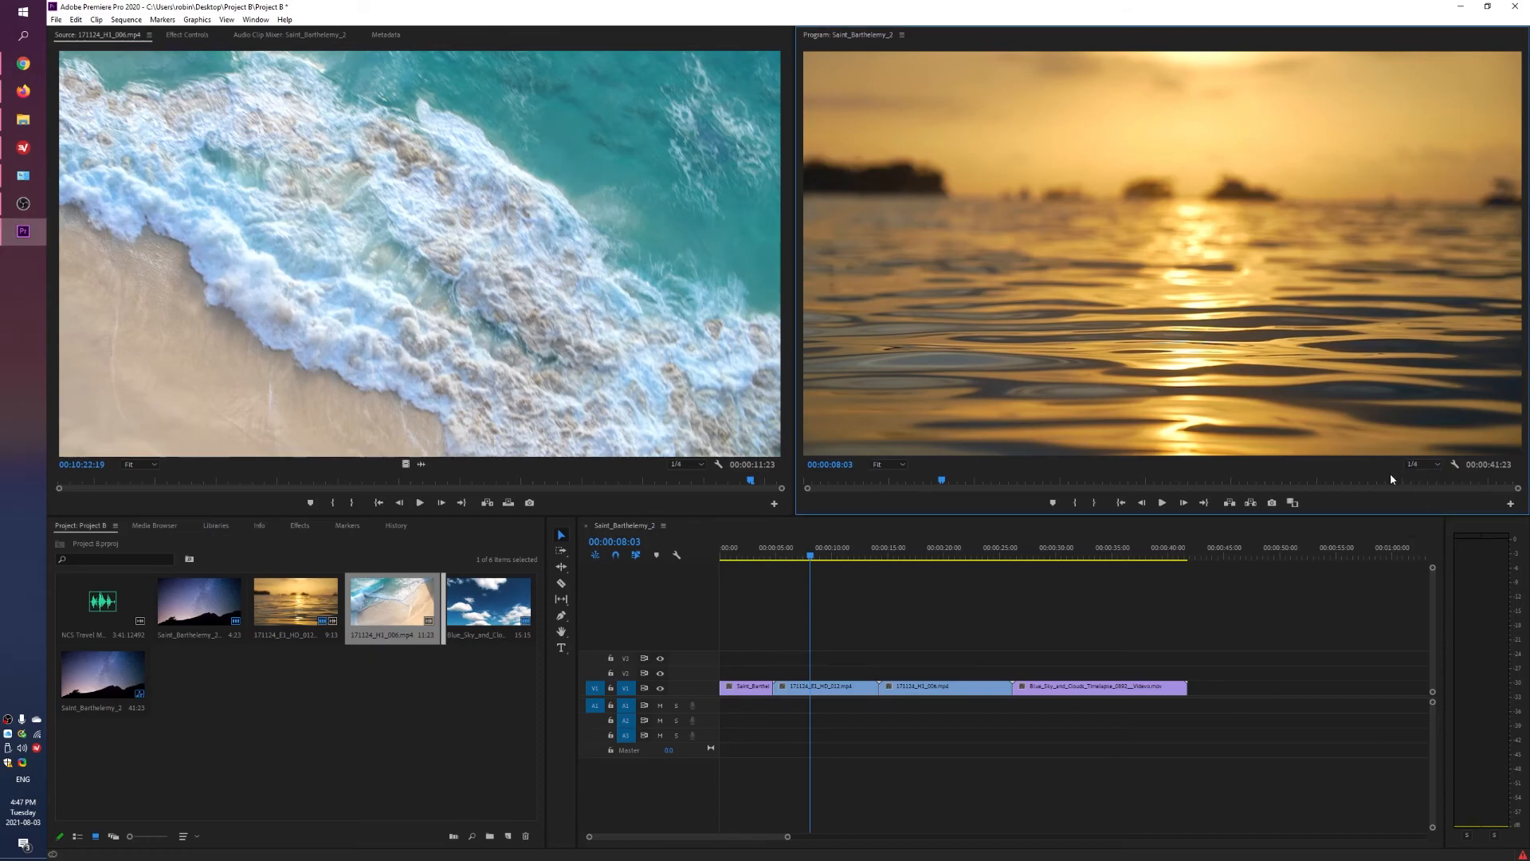
pyautogui.press('space')
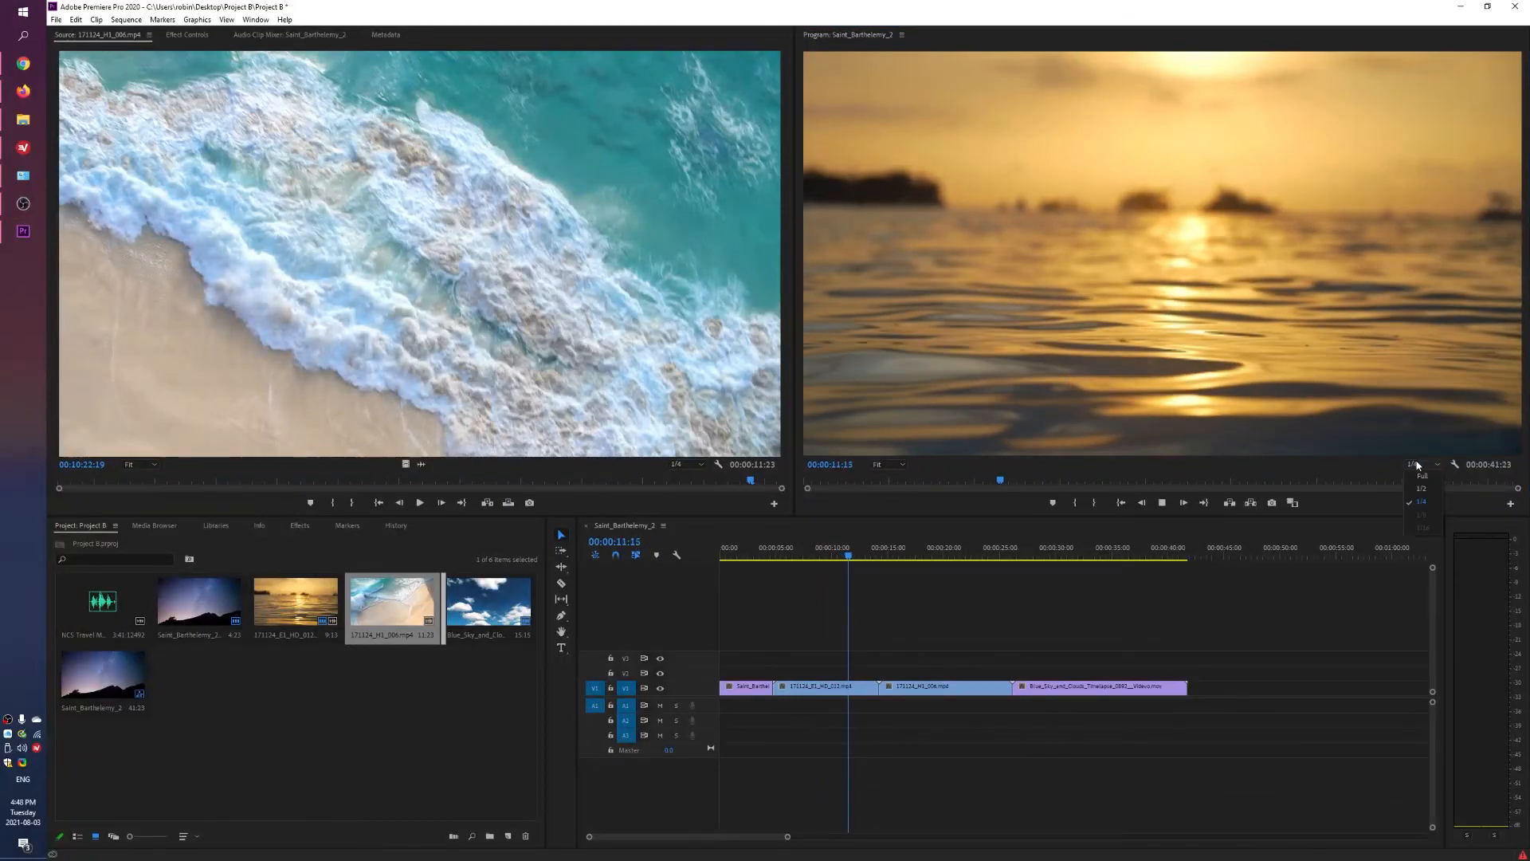
pyautogui.click(1422, 464)
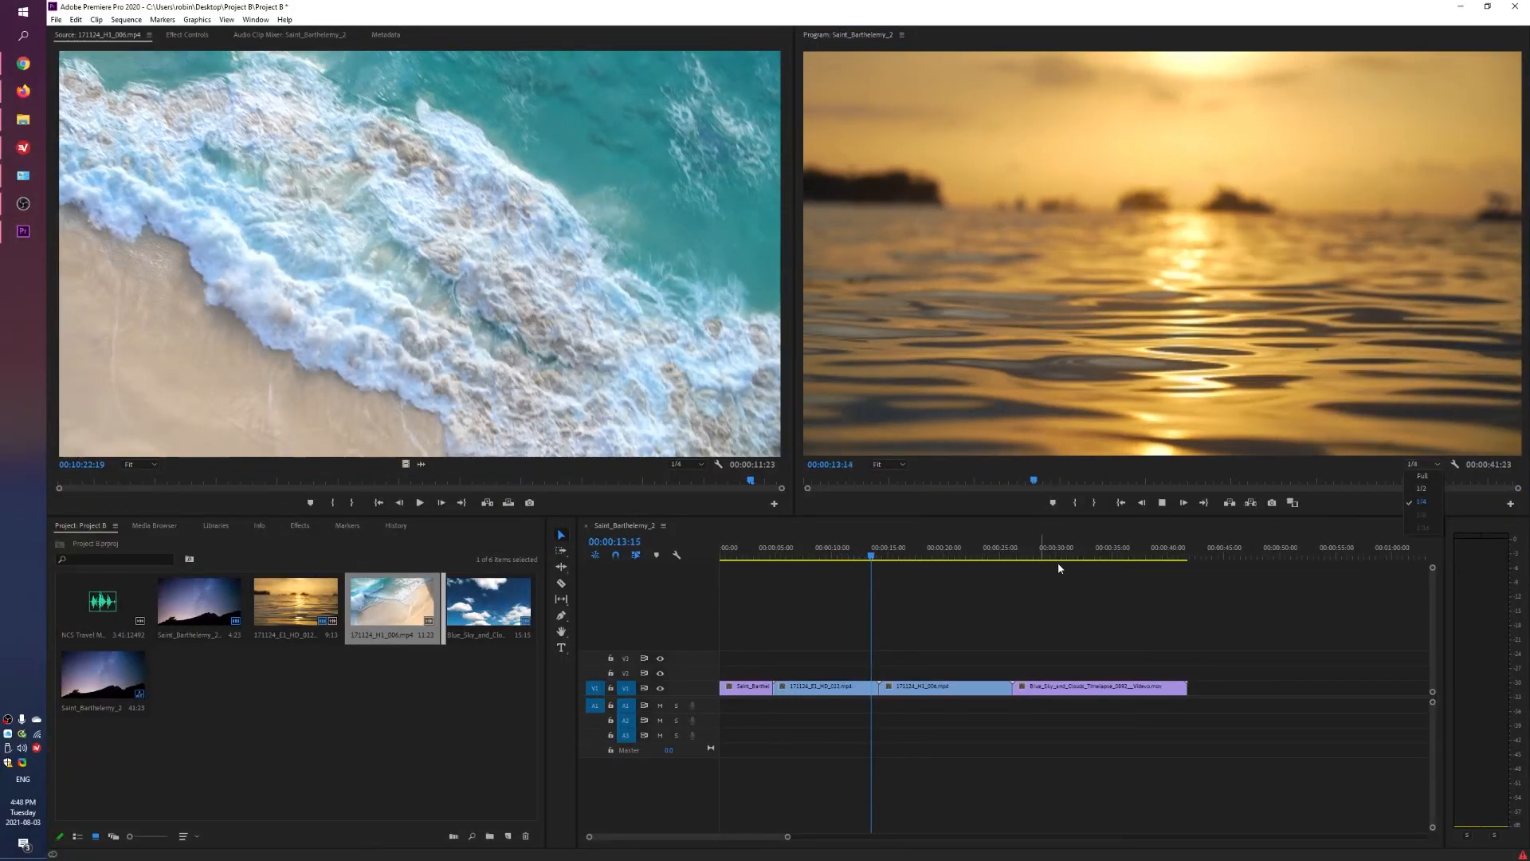
pyautogui.click(977, 569)
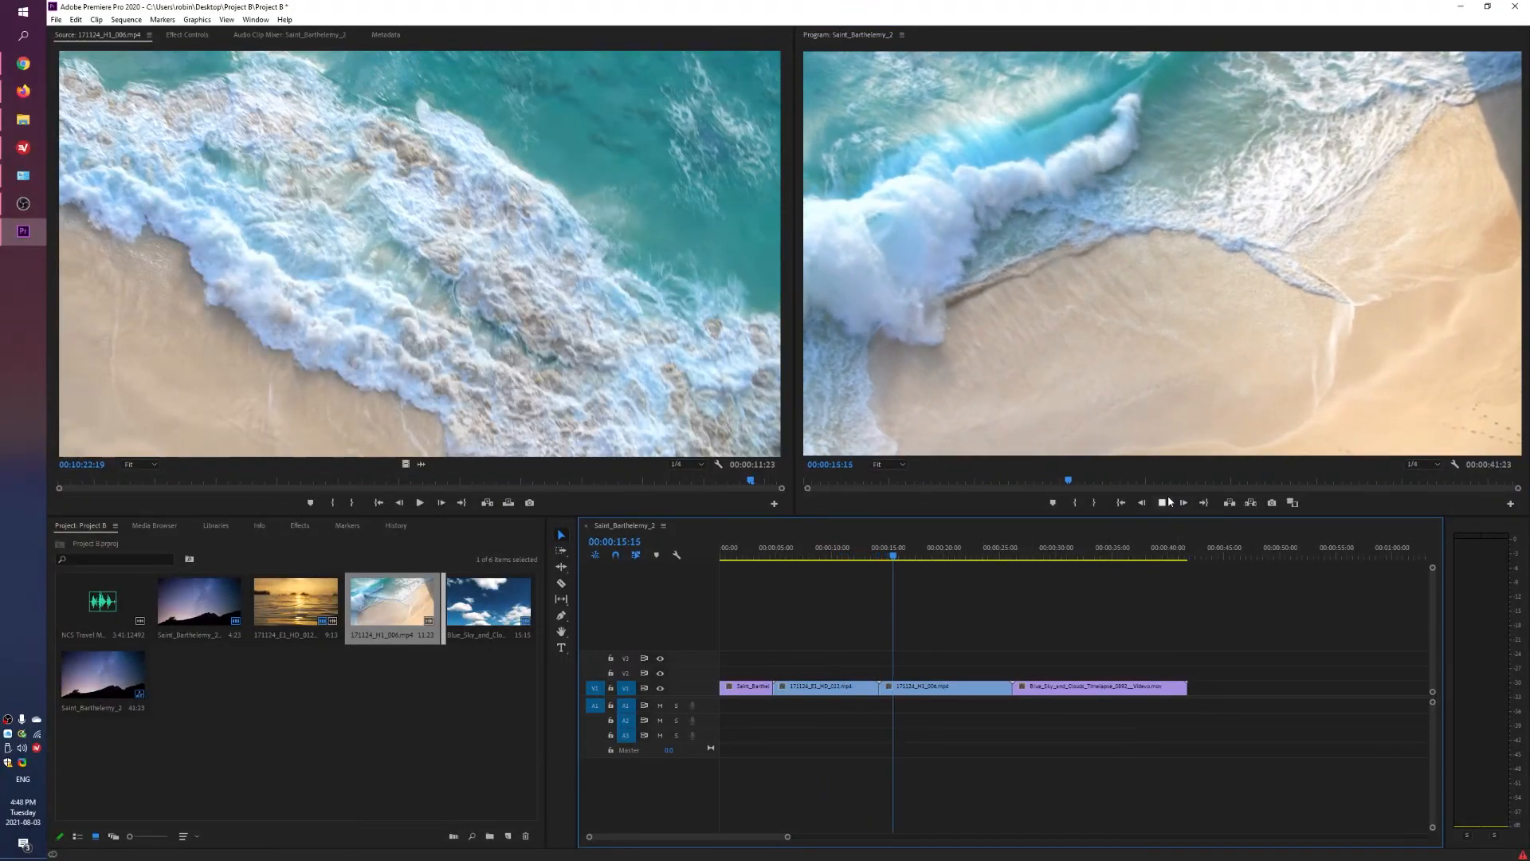
pyautogui.click(1168, 501)
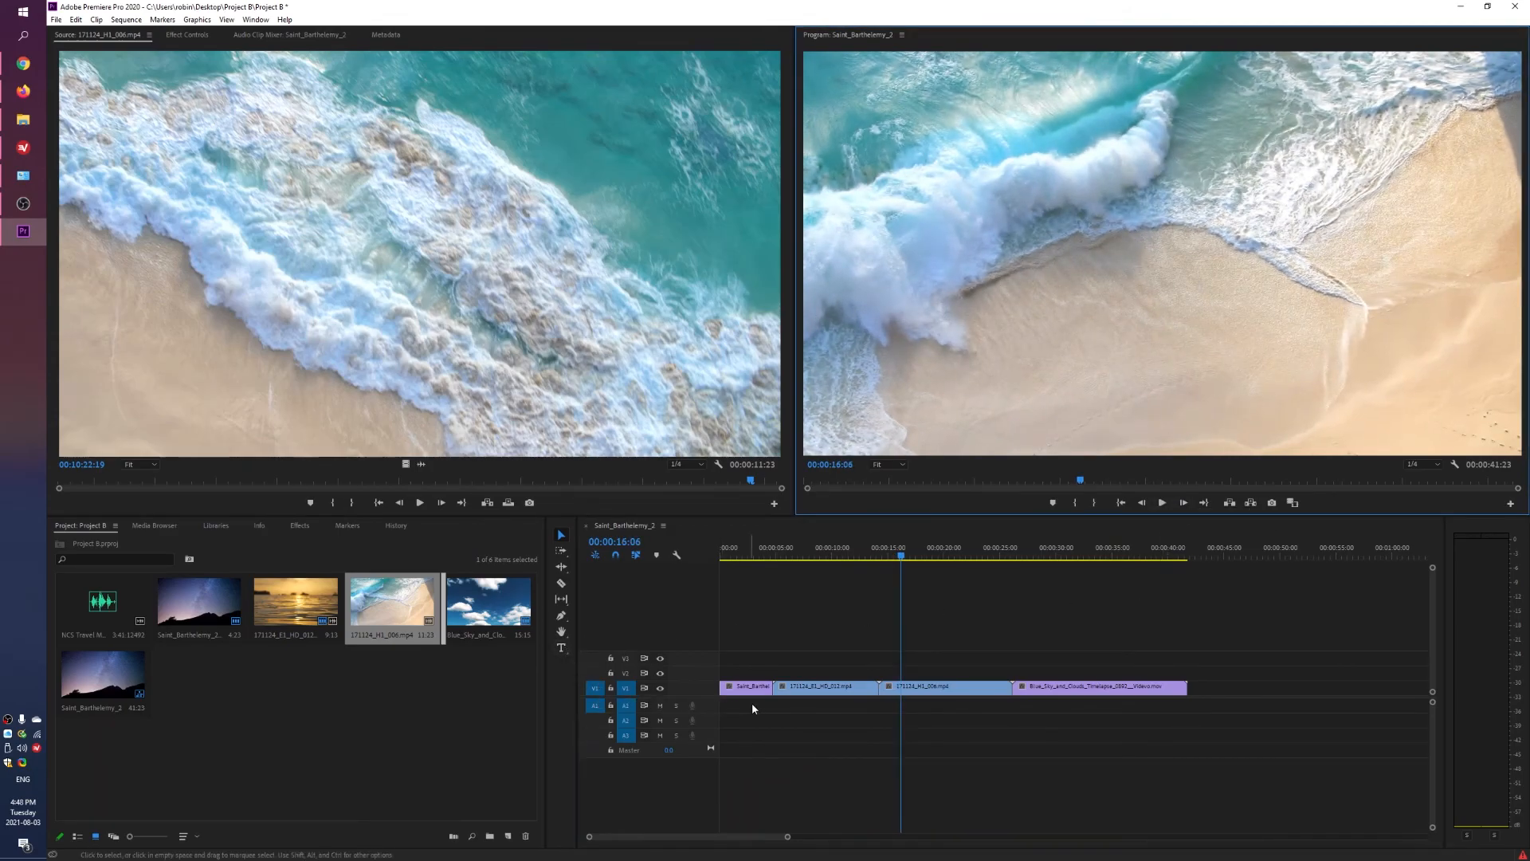
# Place the NCS Travel music clip on track A1 at the start of the sequence and show its full length
pyautogui.moveTo(793, 563); pyautogui.dragTo(672, 589)
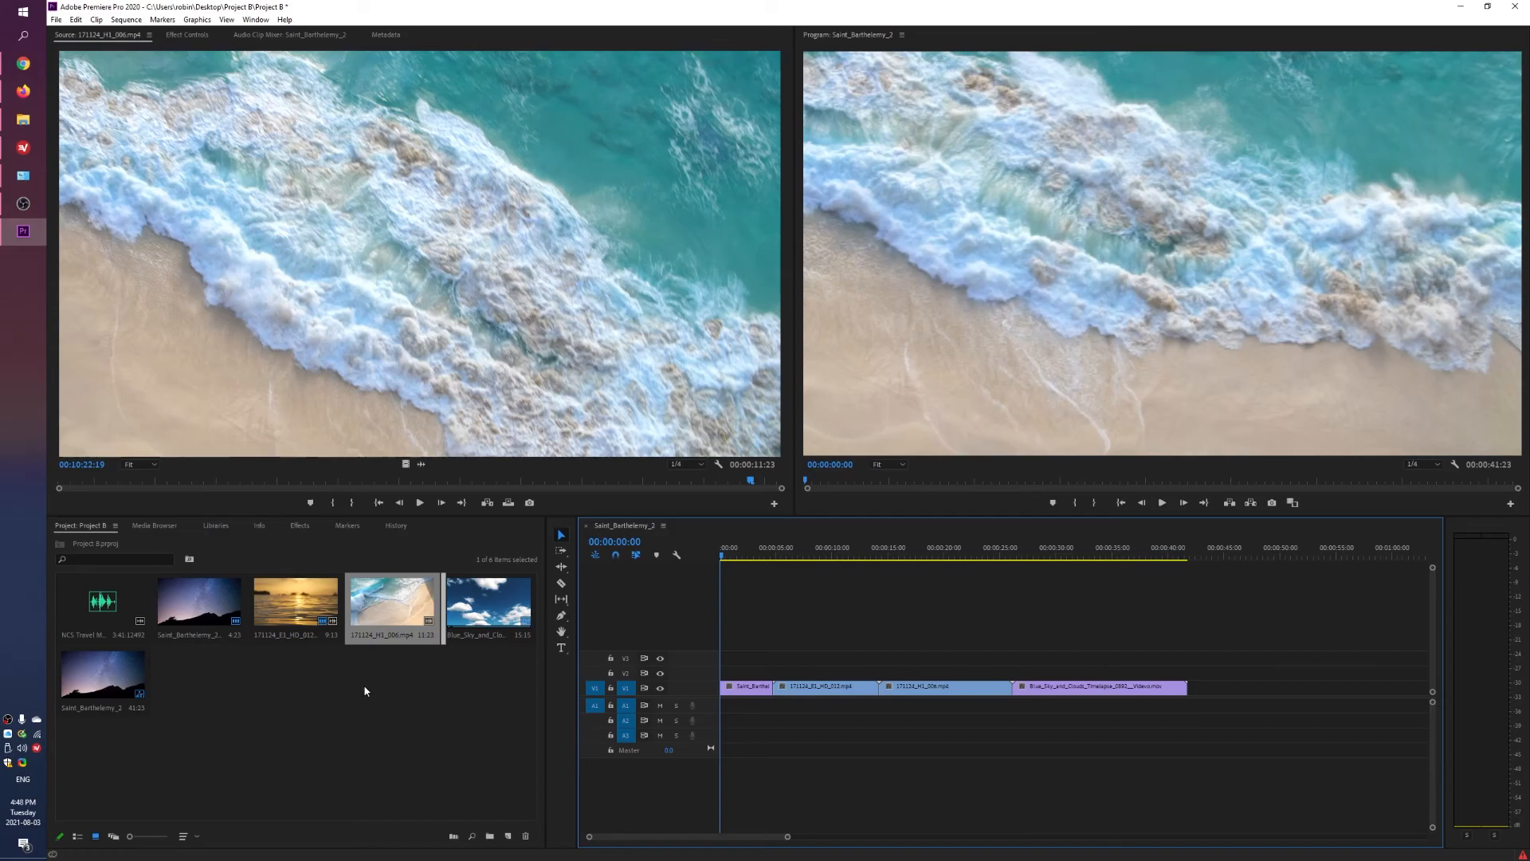
pyautogui.click(106, 612)
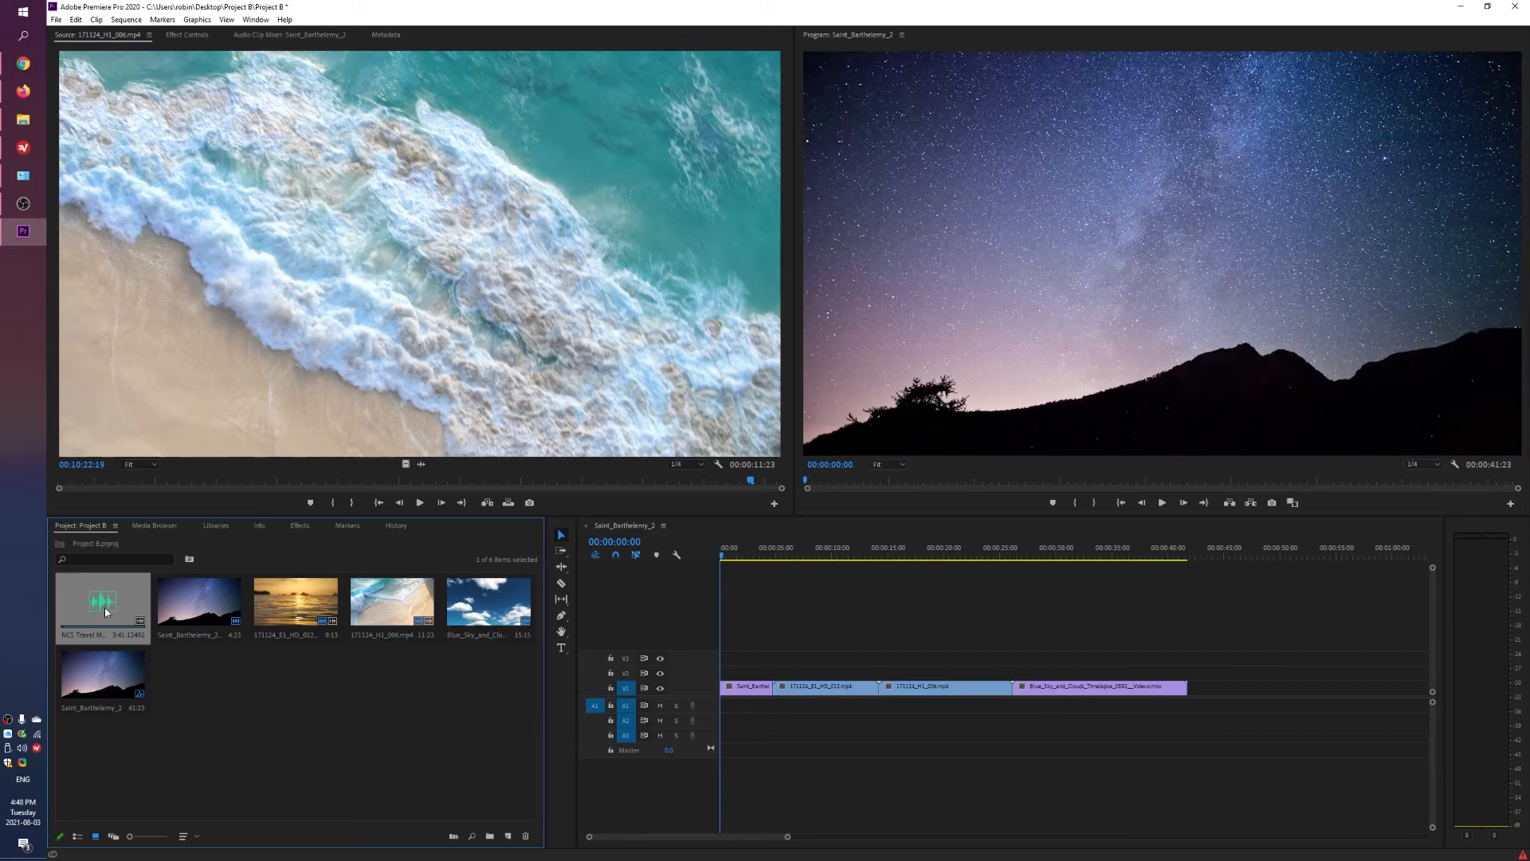
pyautogui.moveTo(699, 698); pyautogui.dragTo(741, 717)
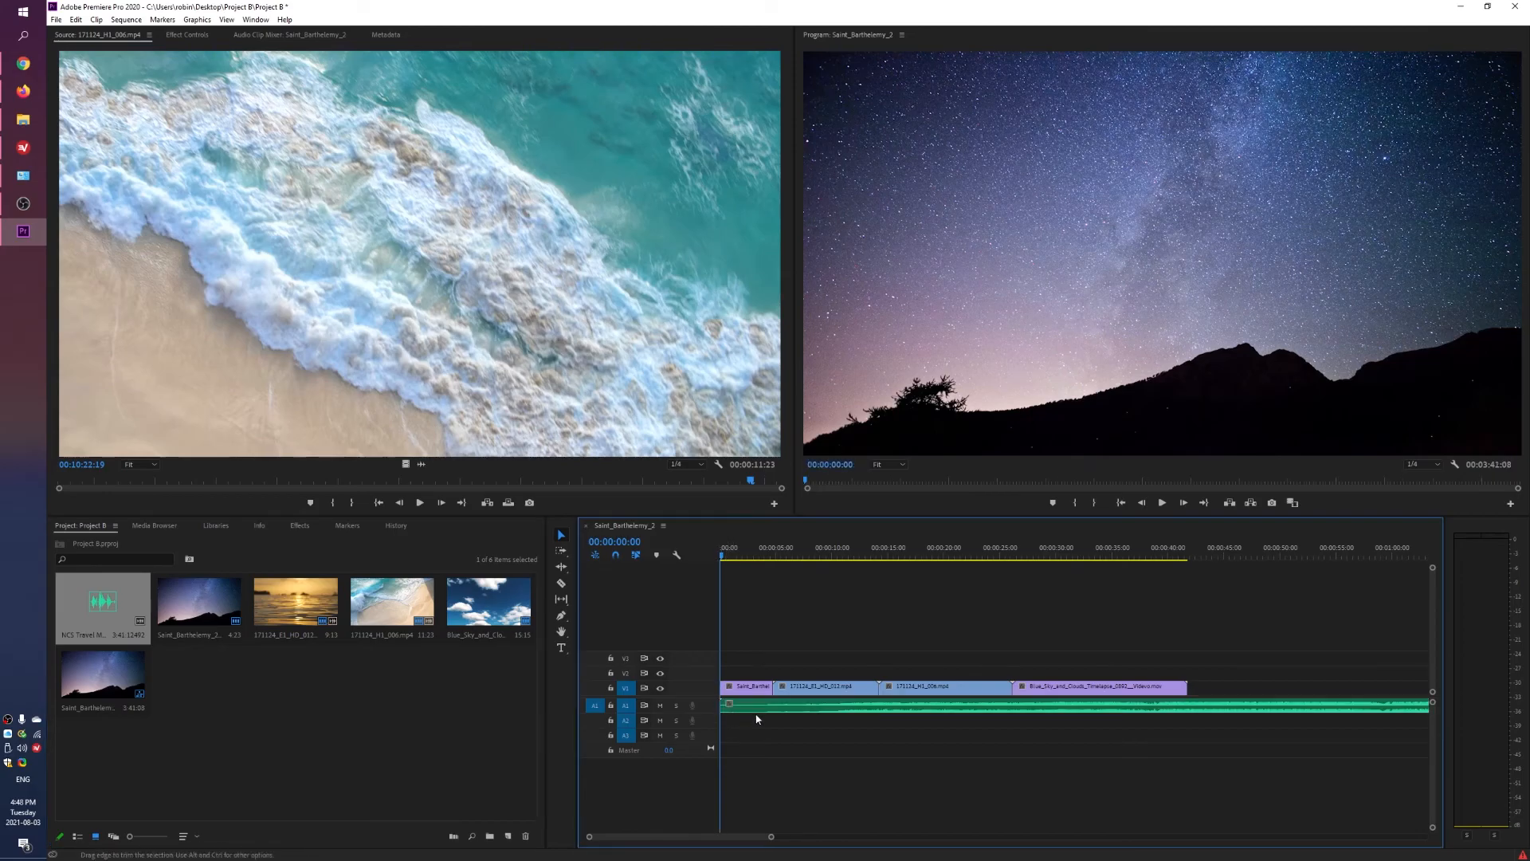
pyautogui.moveTo(771, 838); pyautogui.dragTo(1053, 859)
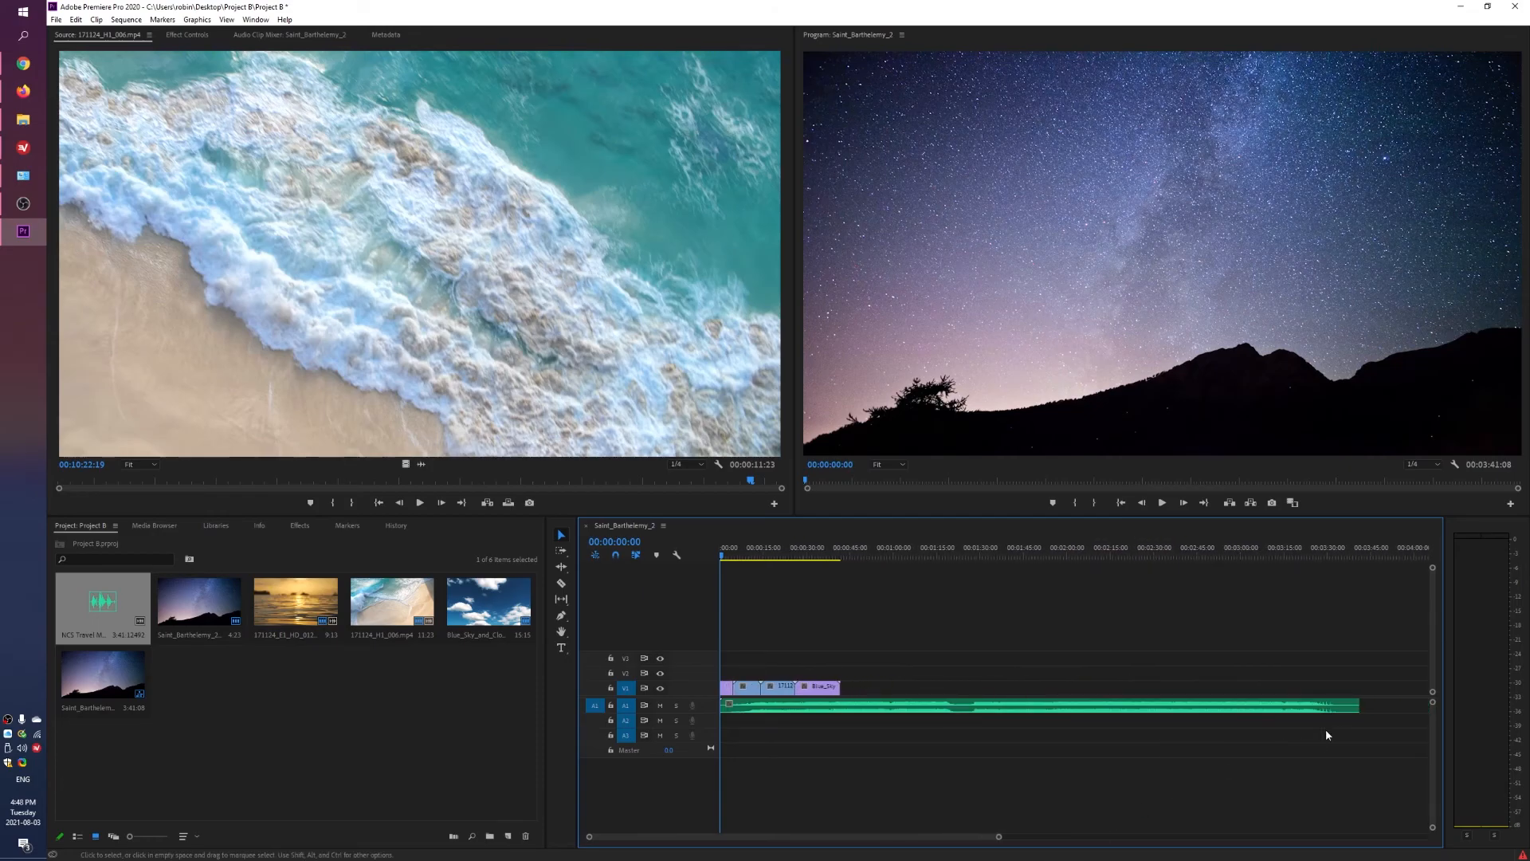
# Try trimming the end of the music clip to match the end of the last video clip
pyautogui.moveTo(1327, 705); pyautogui.dragTo(1226, 711)
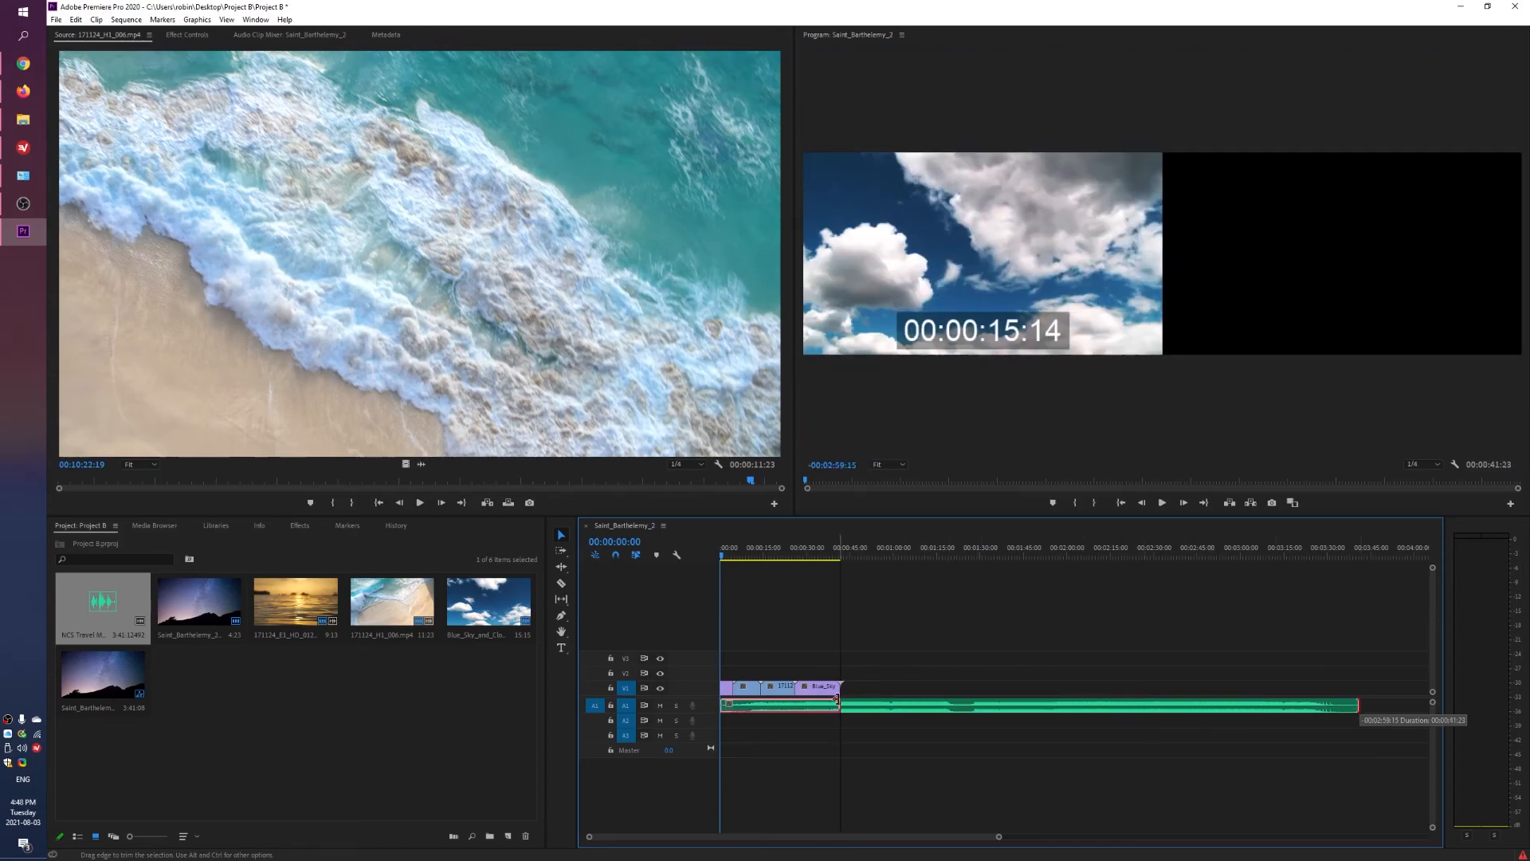
pyautogui.moveTo(817, 696); pyautogui.dragTo(921, 703)
pyautogui.moveTo(1256, 710); pyautogui.dragTo(1359, 709)
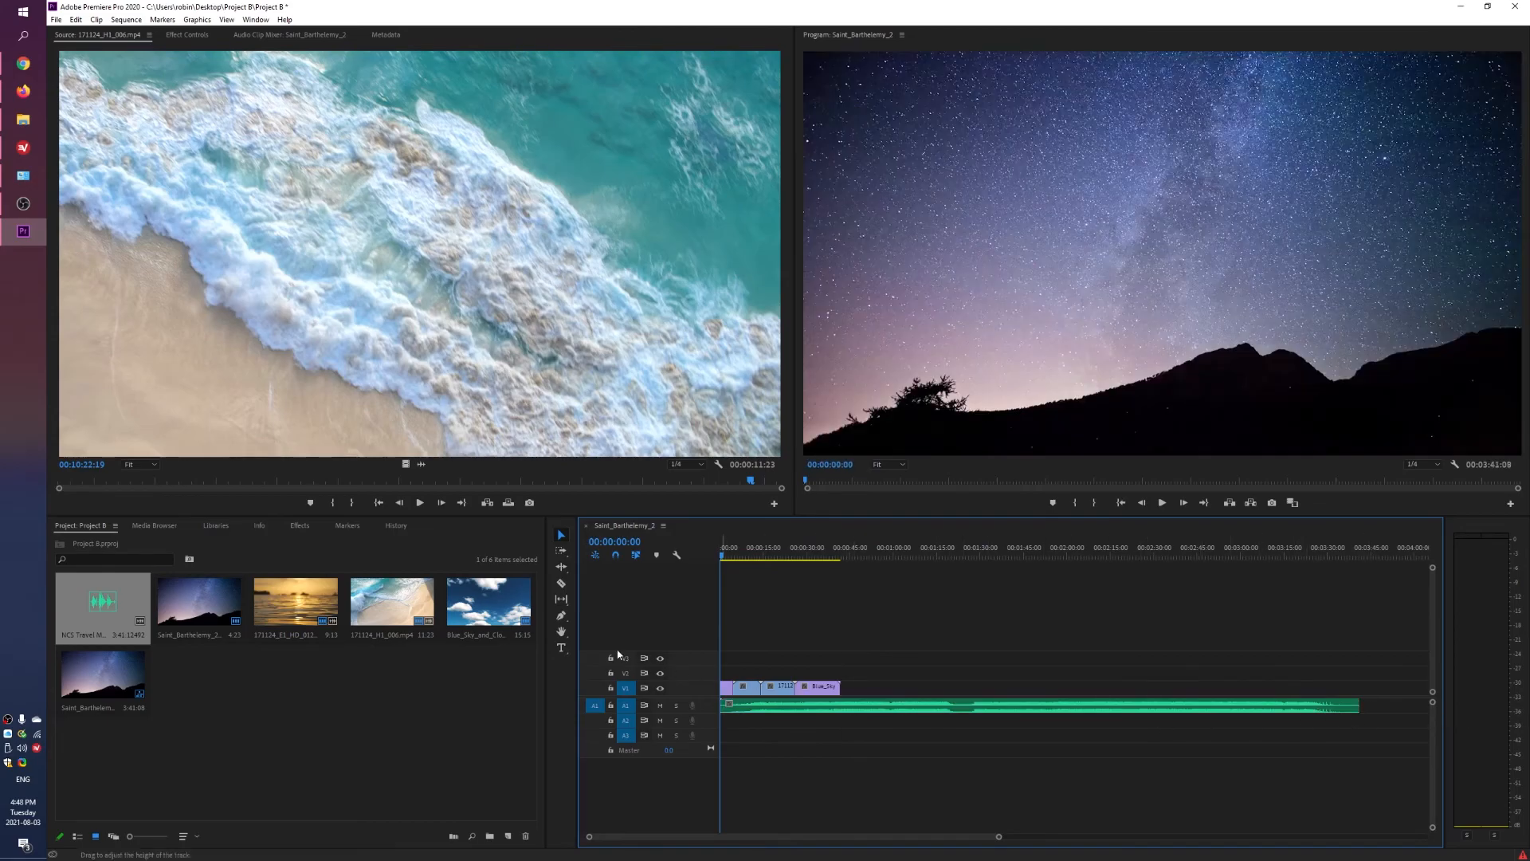
# Split the music clip with the Razor tool at the end of the last video clip and delete the excess music
pyautogui.click(562, 584)
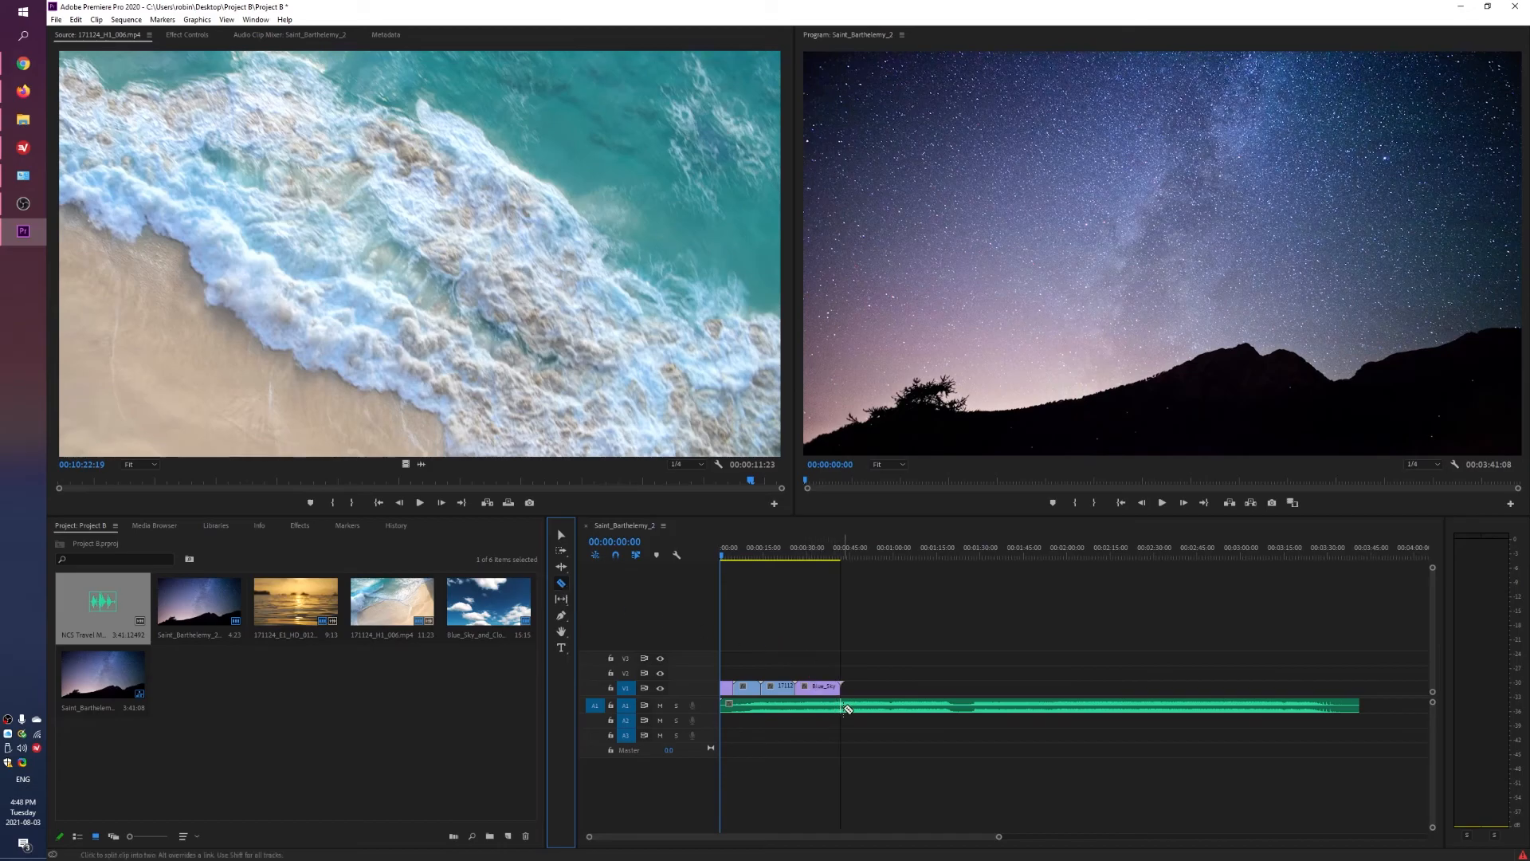
pyautogui.click(846, 707)
pyautogui.click(561, 535)
pyautogui.click(963, 706)
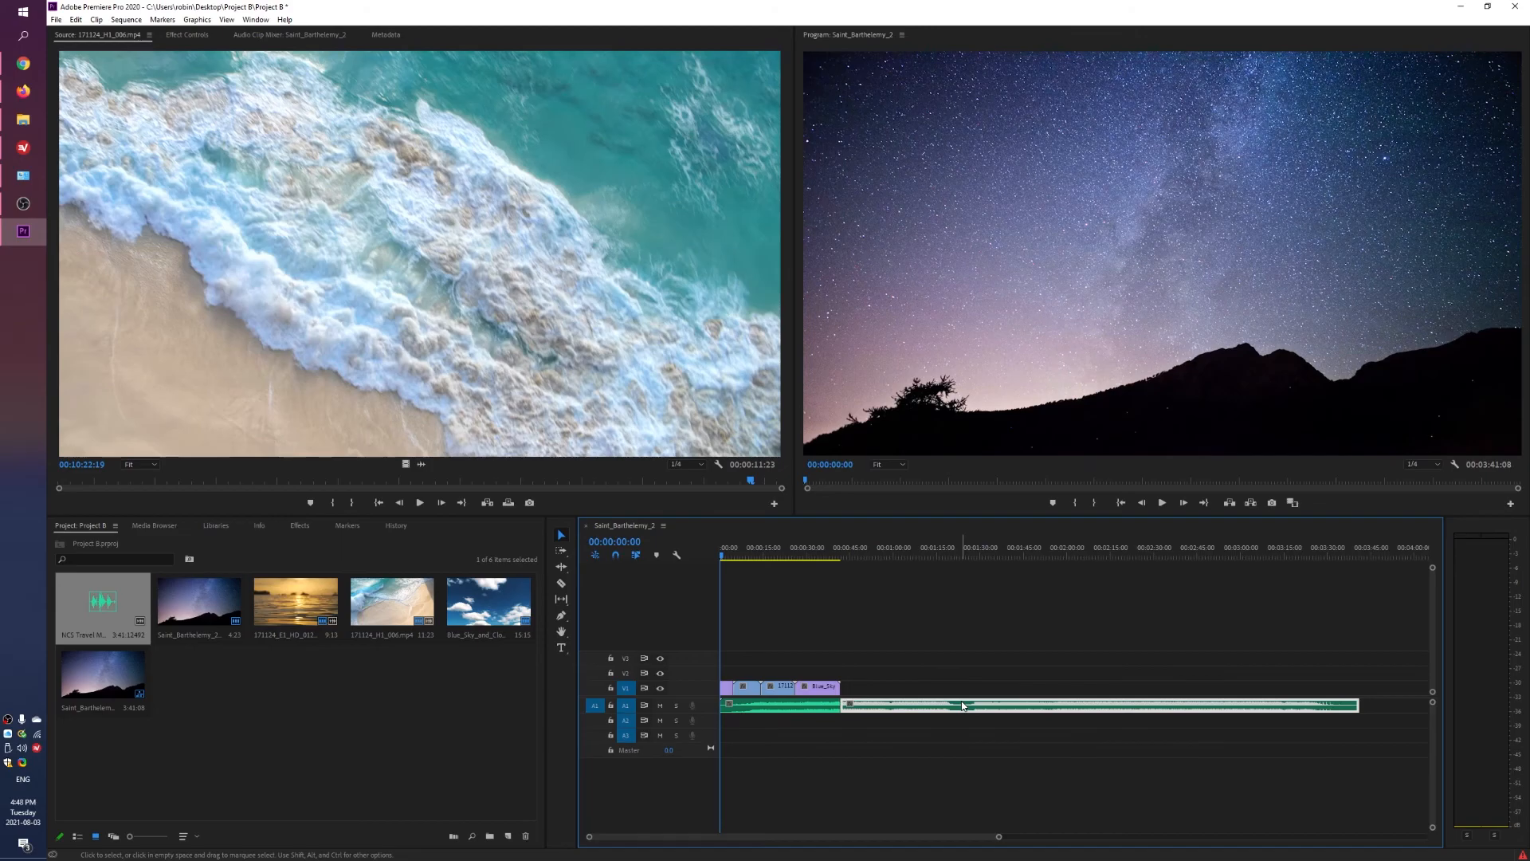
pyautogui.press('Delete')
pyautogui.moveTo(1000, 836); pyautogui.dragTo(885, 853)
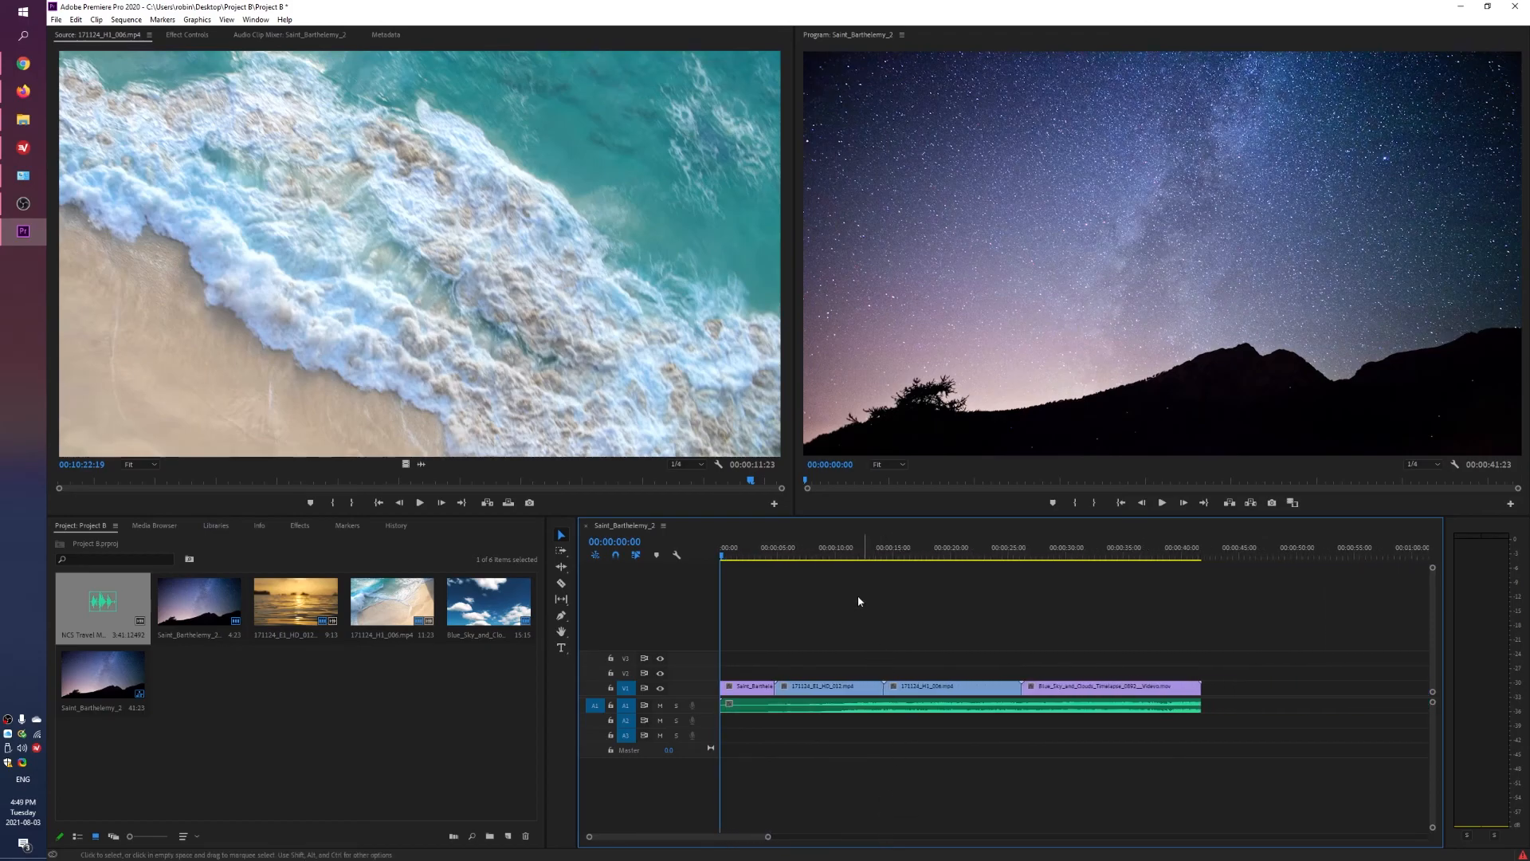
# Play the sequence with its music from 00:00:09:00 and review the ending of the last clip
pyautogui.moveTo(783, 560); pyautogui.dragTo(823, 560)
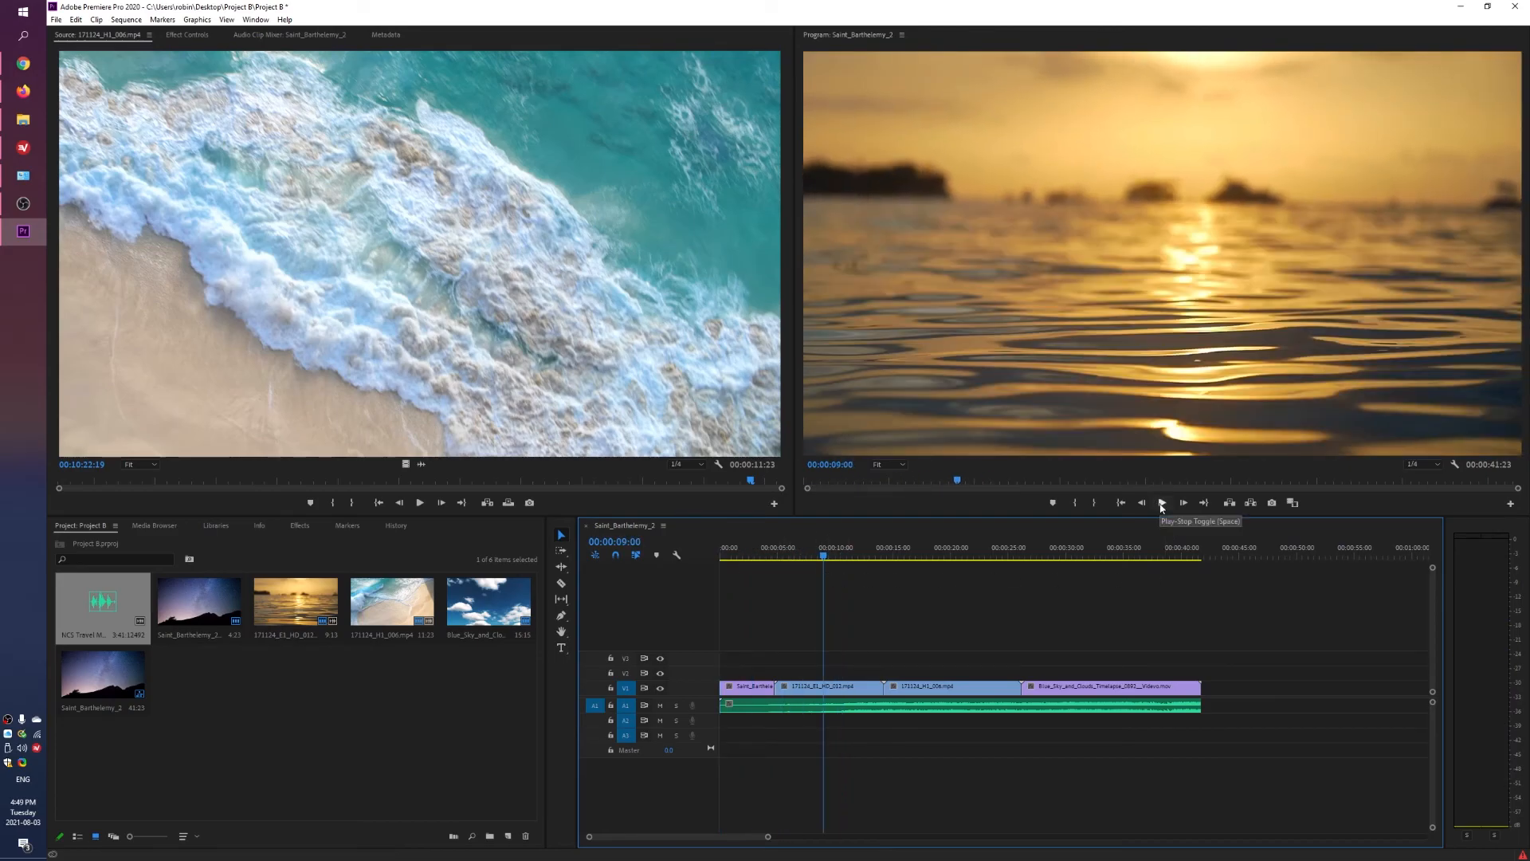
pyautogui.click(1161, 503)
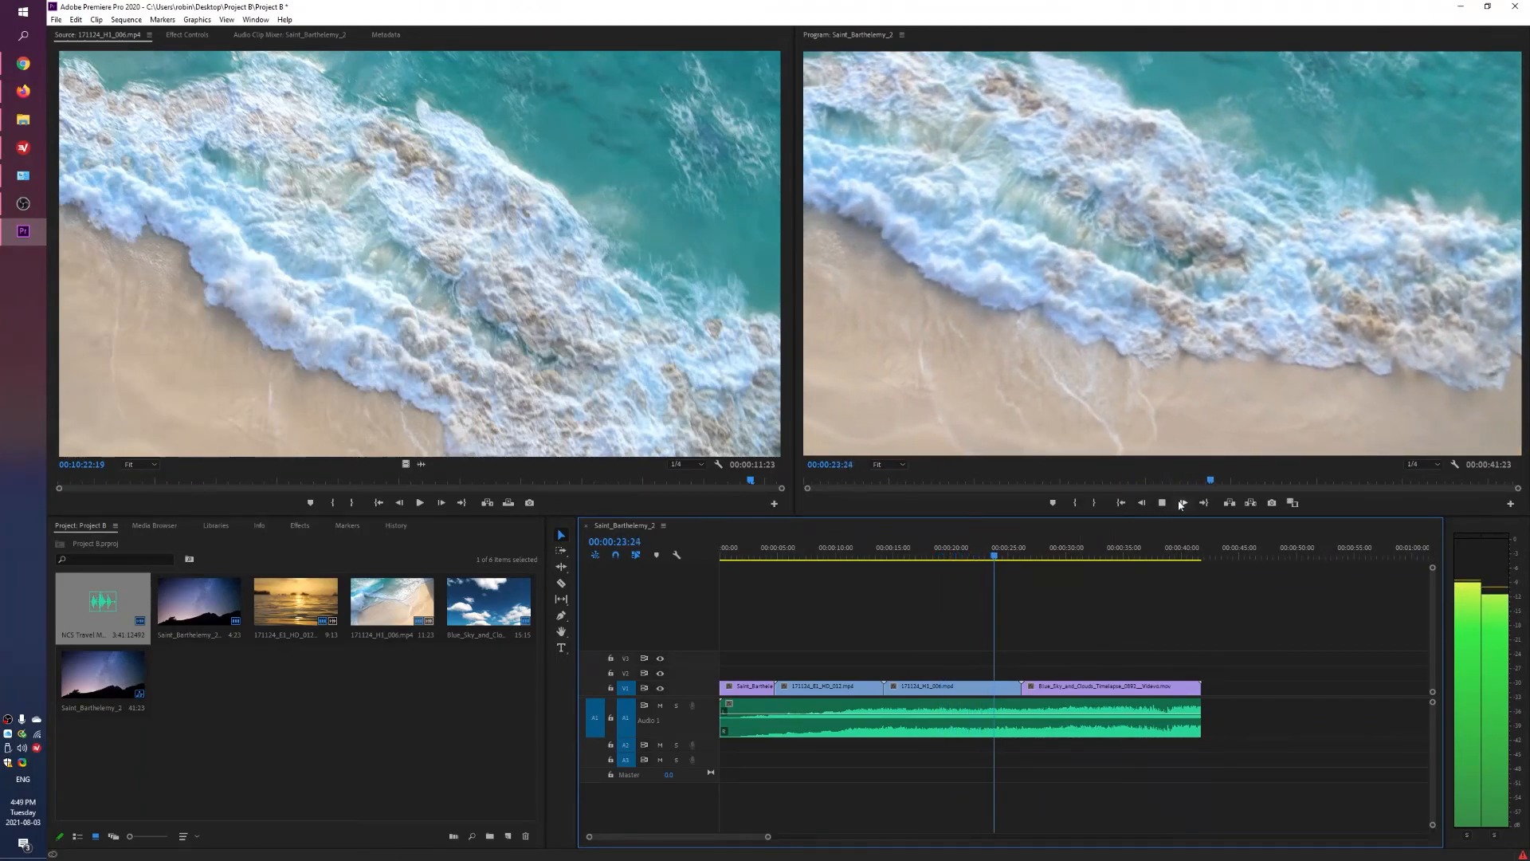
pyautogui.moveTo(1173, 549)
pyautogui.mouseDown()
pyautogui.moveTo(1130, 551)
pyautogui.moveTo(1181, 555)
pyautogui.mouseUp()
pyautogui.press('space')
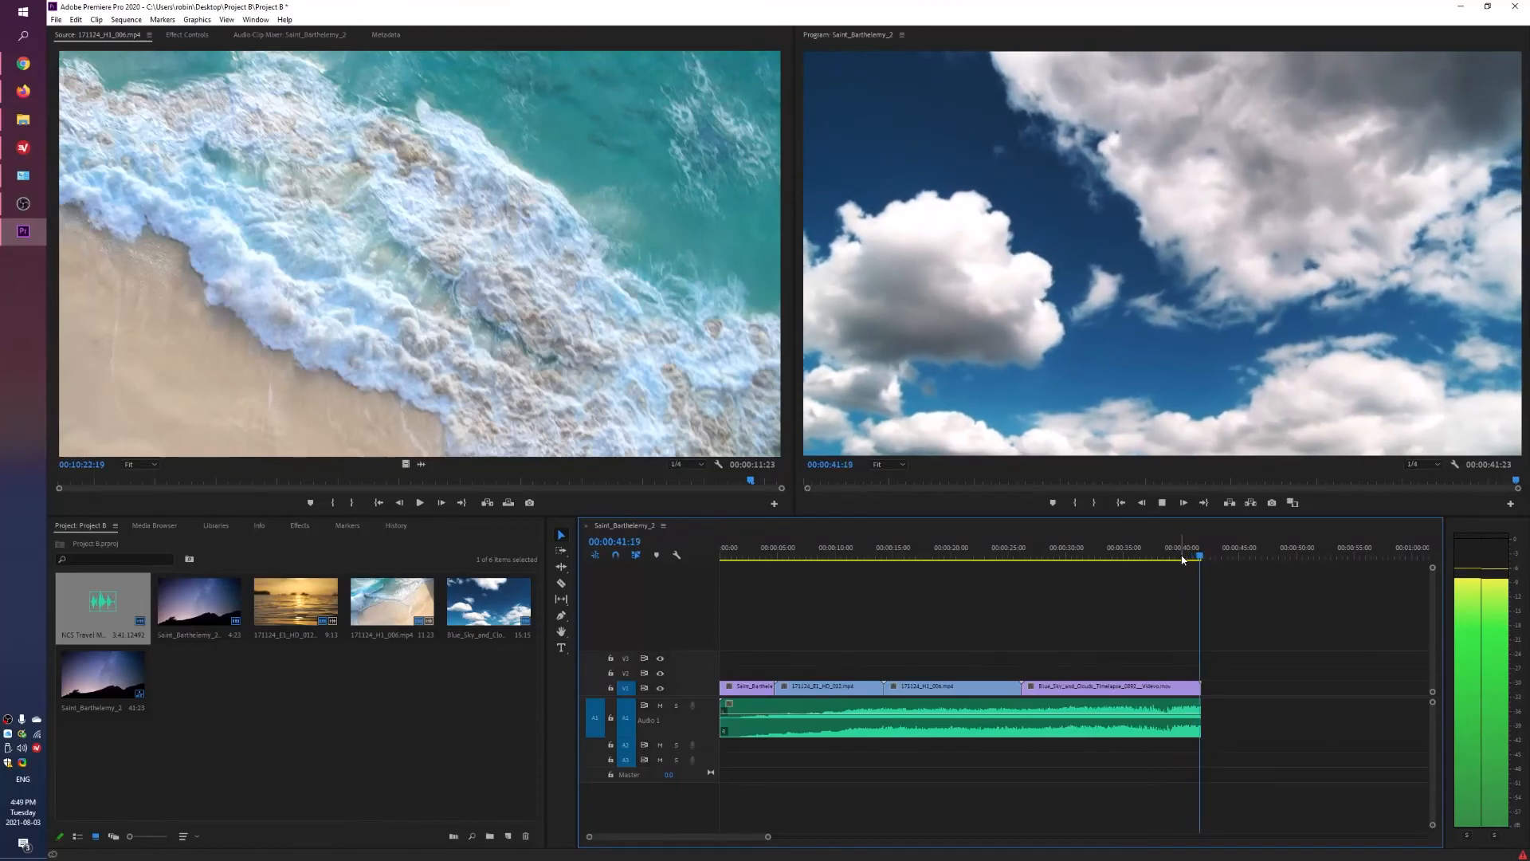
pyautogui.press('Home')
pyautogui.moveTo(1158, 548)
pyautogui.mouseDown()
pyautogui.moveTo(1169, 527)
pyautogui.moveTo(1183, 551)
pyautogui.mouseUp()
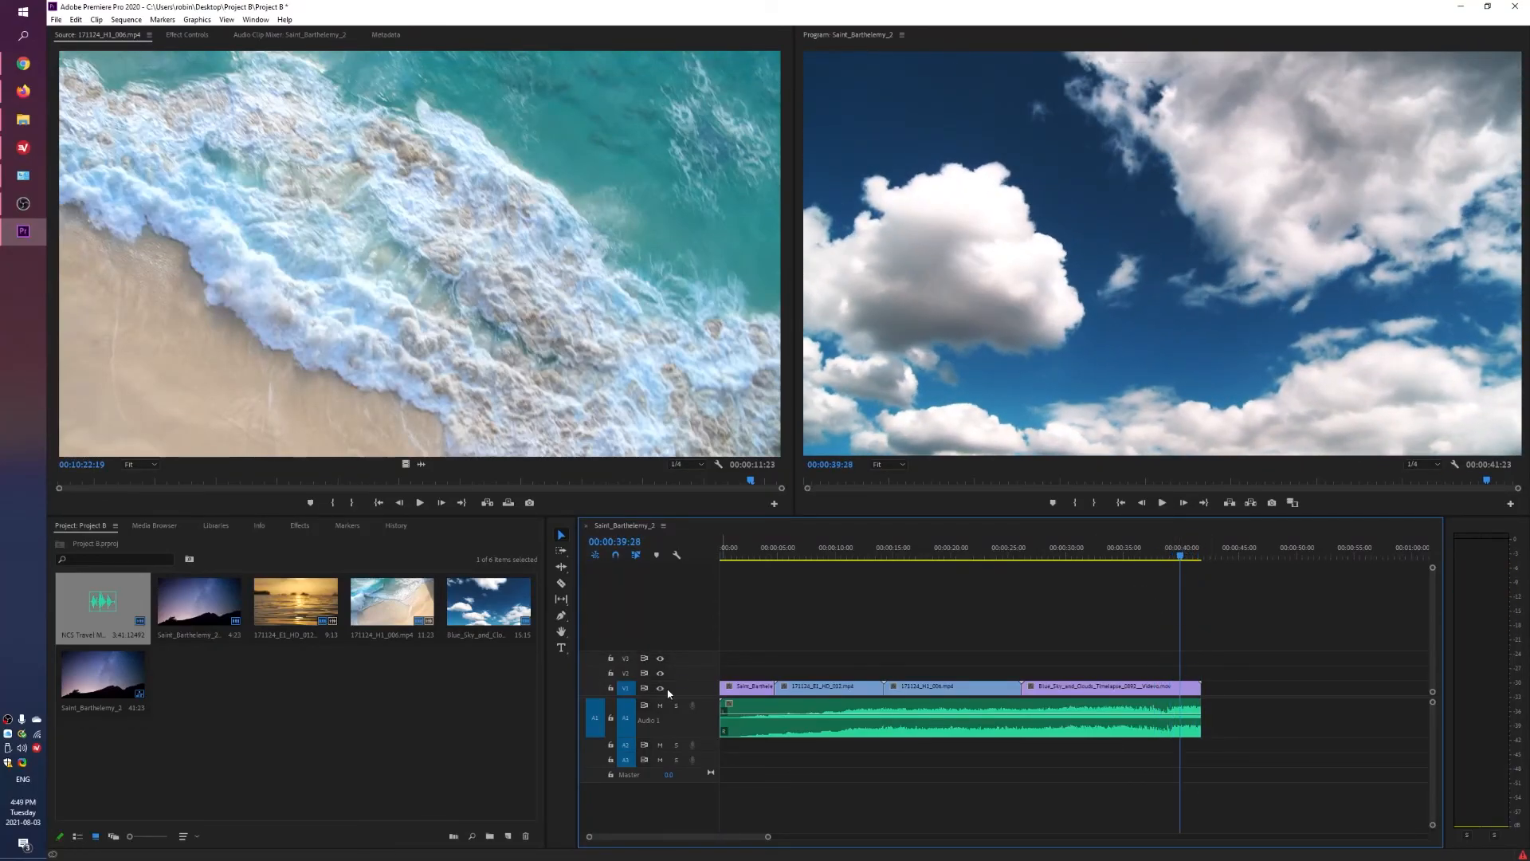
# Increase the height of audio track A1 to enlarge its waveform and select the music clip
pyautogui.moveTo(702, 740); pyautogui.dragTo(706, 756)
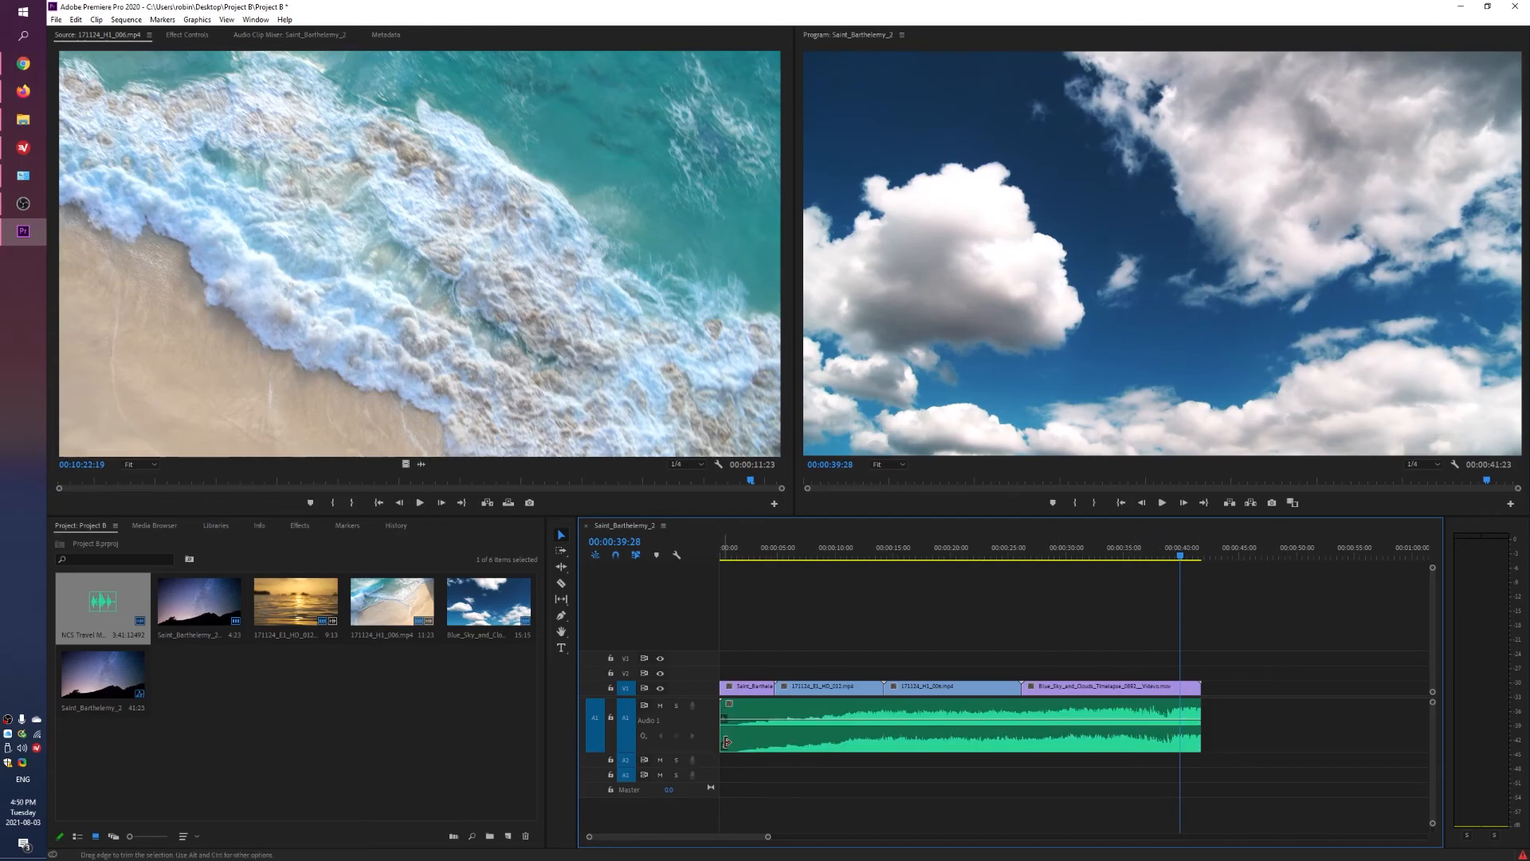
pyautogui.moveTo(699, 752); pyautogui.dragTo(710, 782)
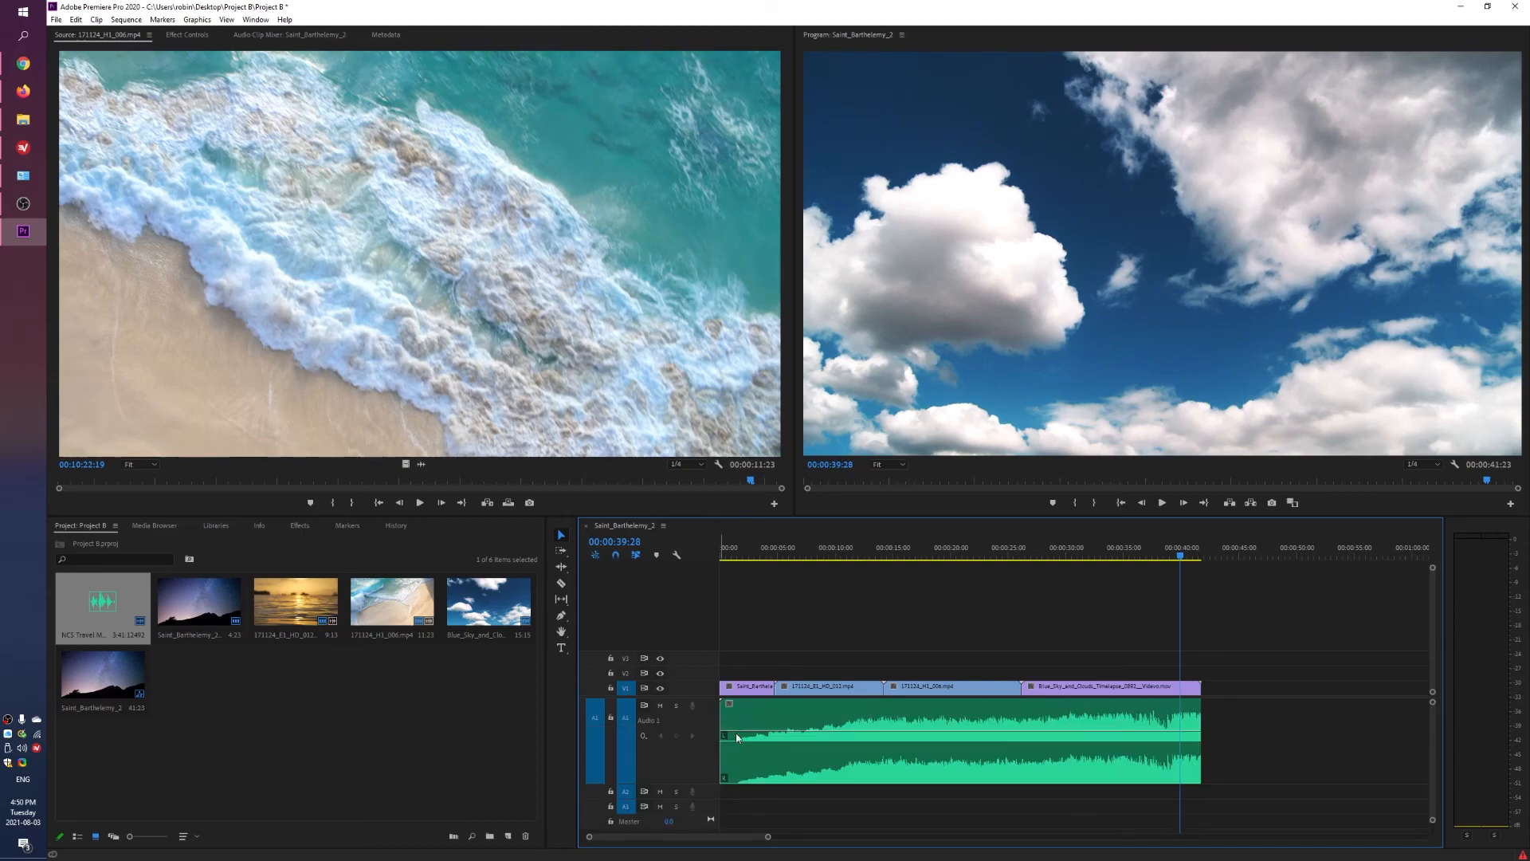
pyautogui.click(980, 722)
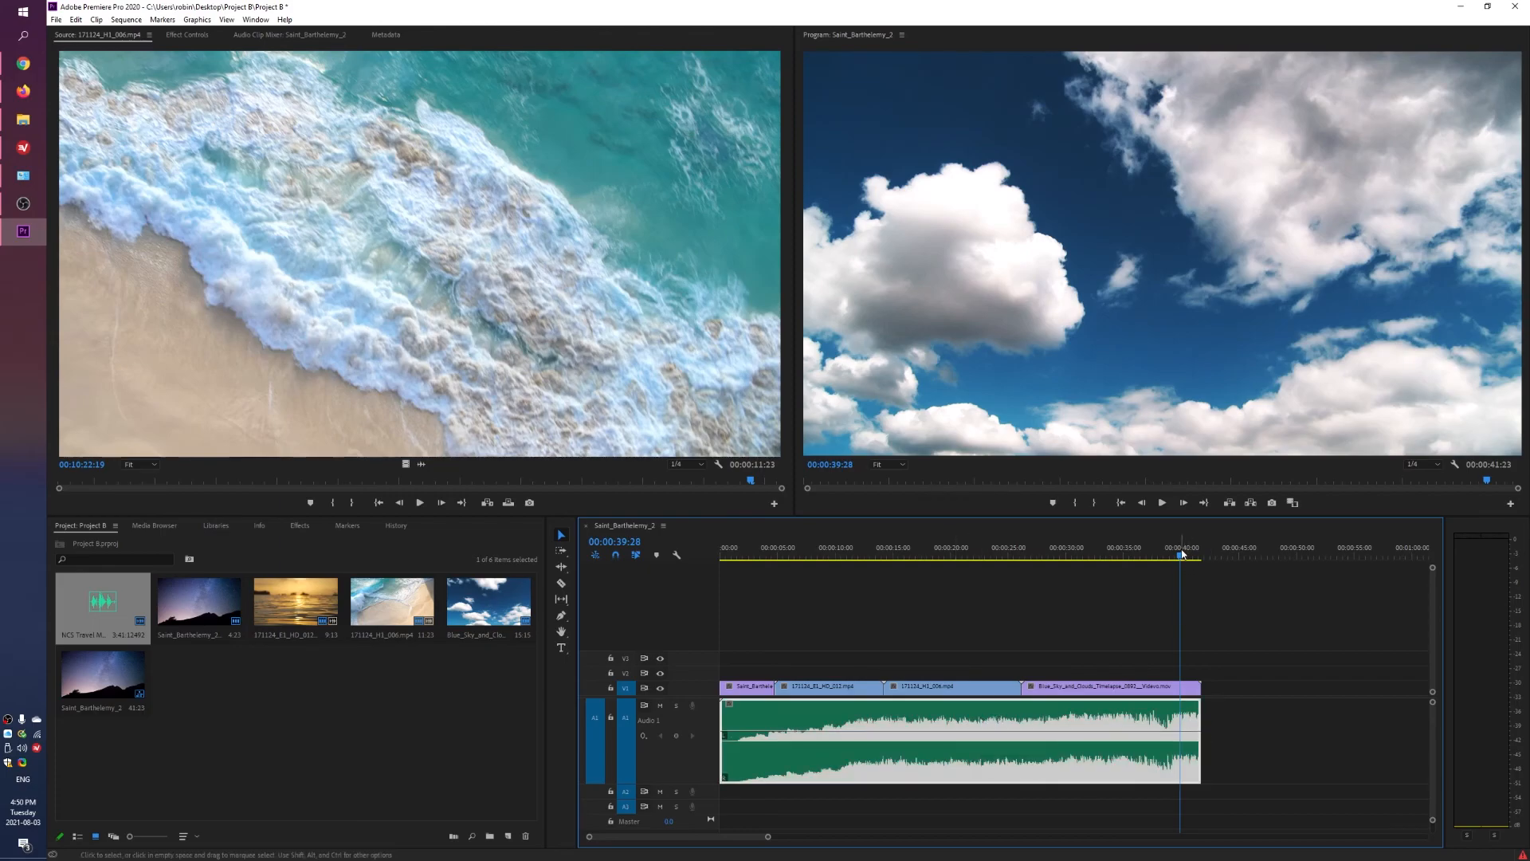
# Fade out the music with volume keyframes at 00:00:39:00 and 00:00:41:21, lowering the last one to the bottom of the clip
pyautogui.moveTo(1181, 554); pyautogui.dragTo(1169, 554)
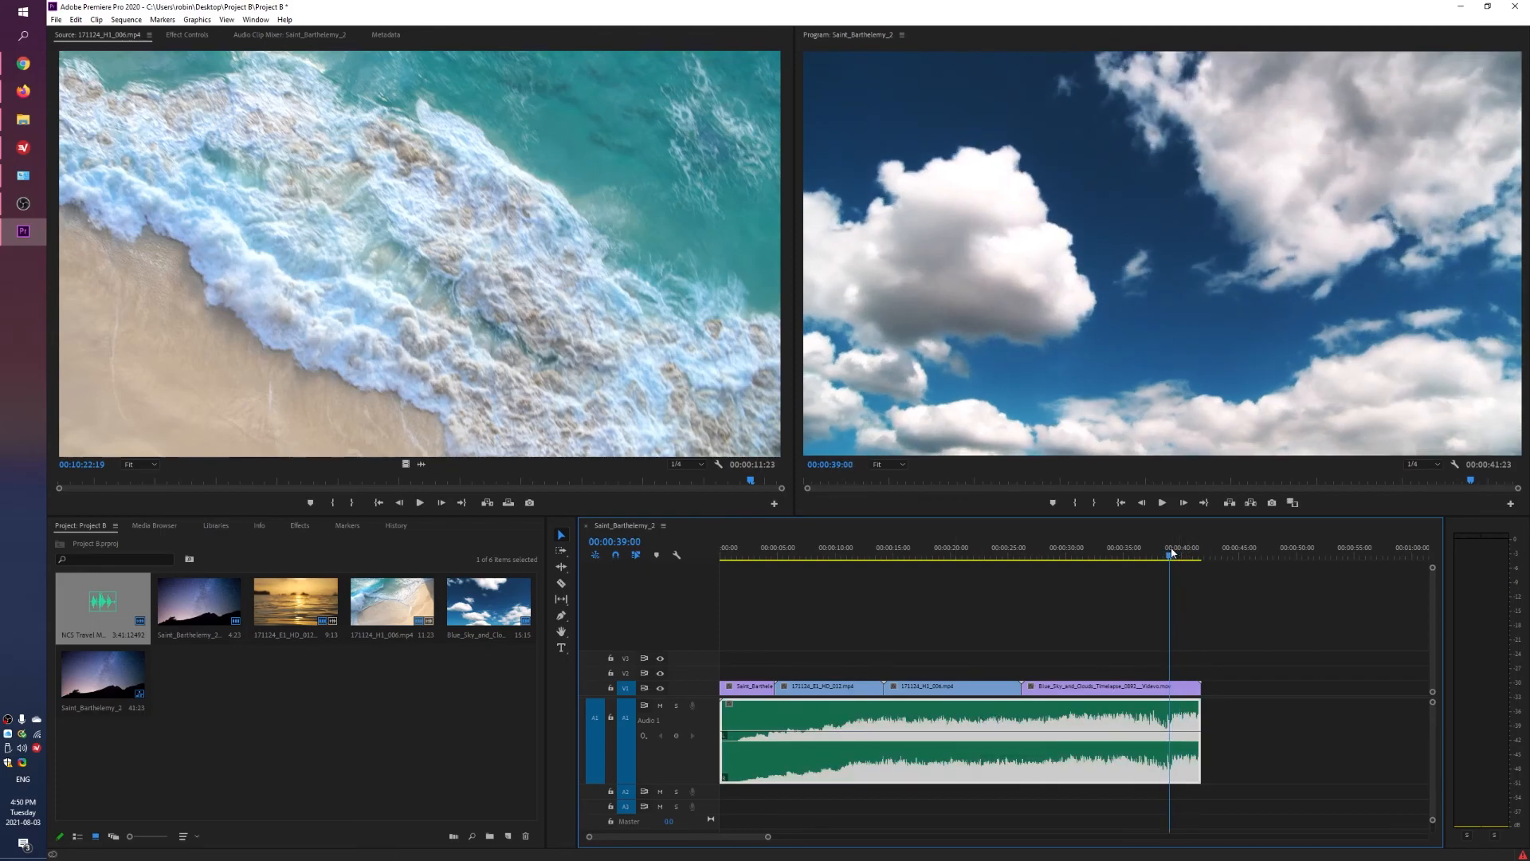
pyautogui.click(677, 736)
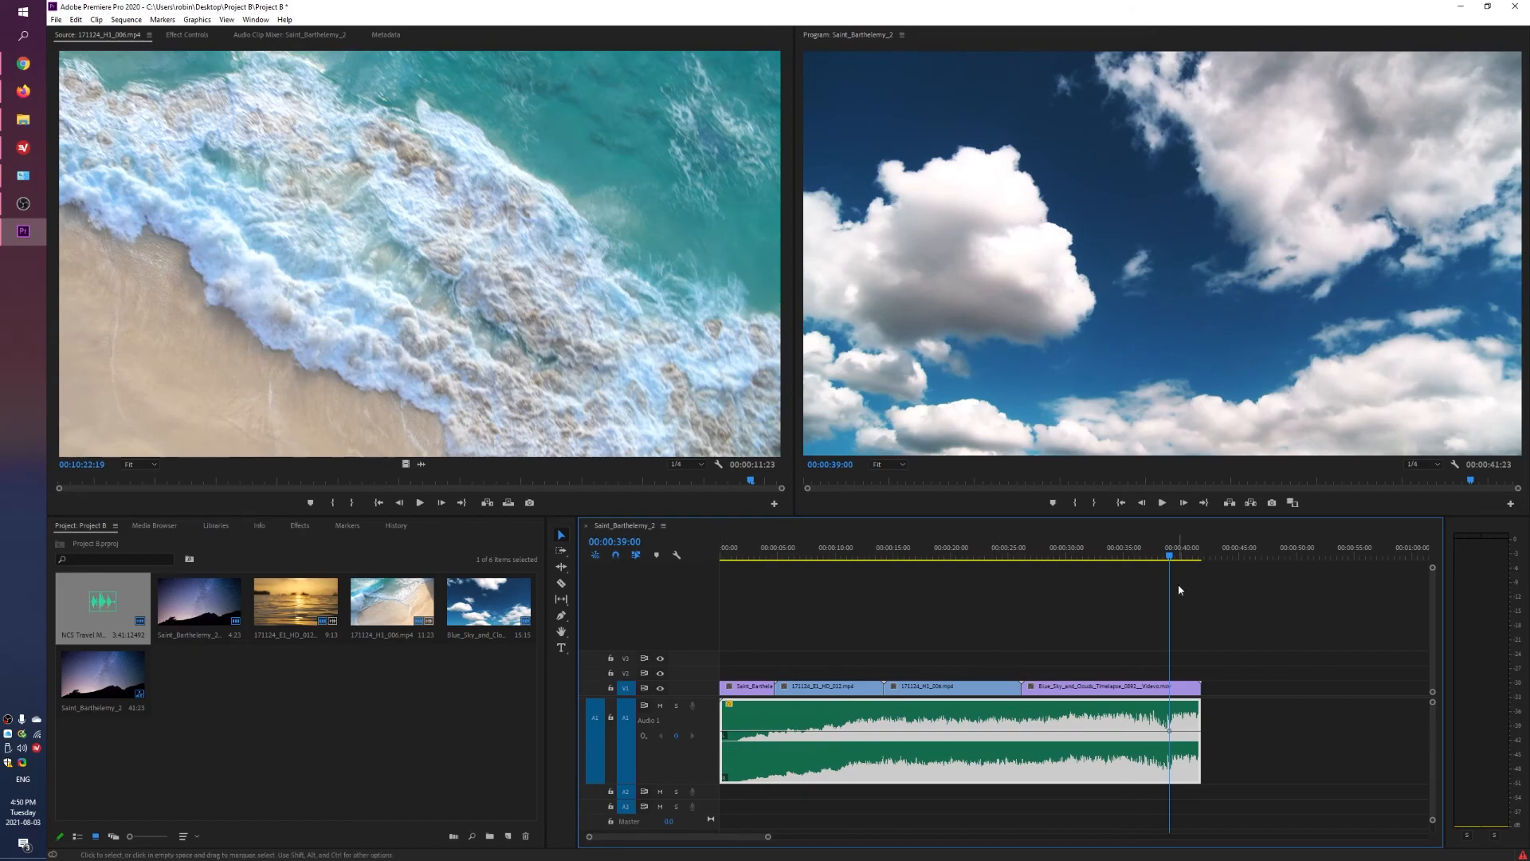
pyautogui.click(1193, 548)
pyautogui.moveTo(1195, 547); pyautogui.dragTo(1201, 547)
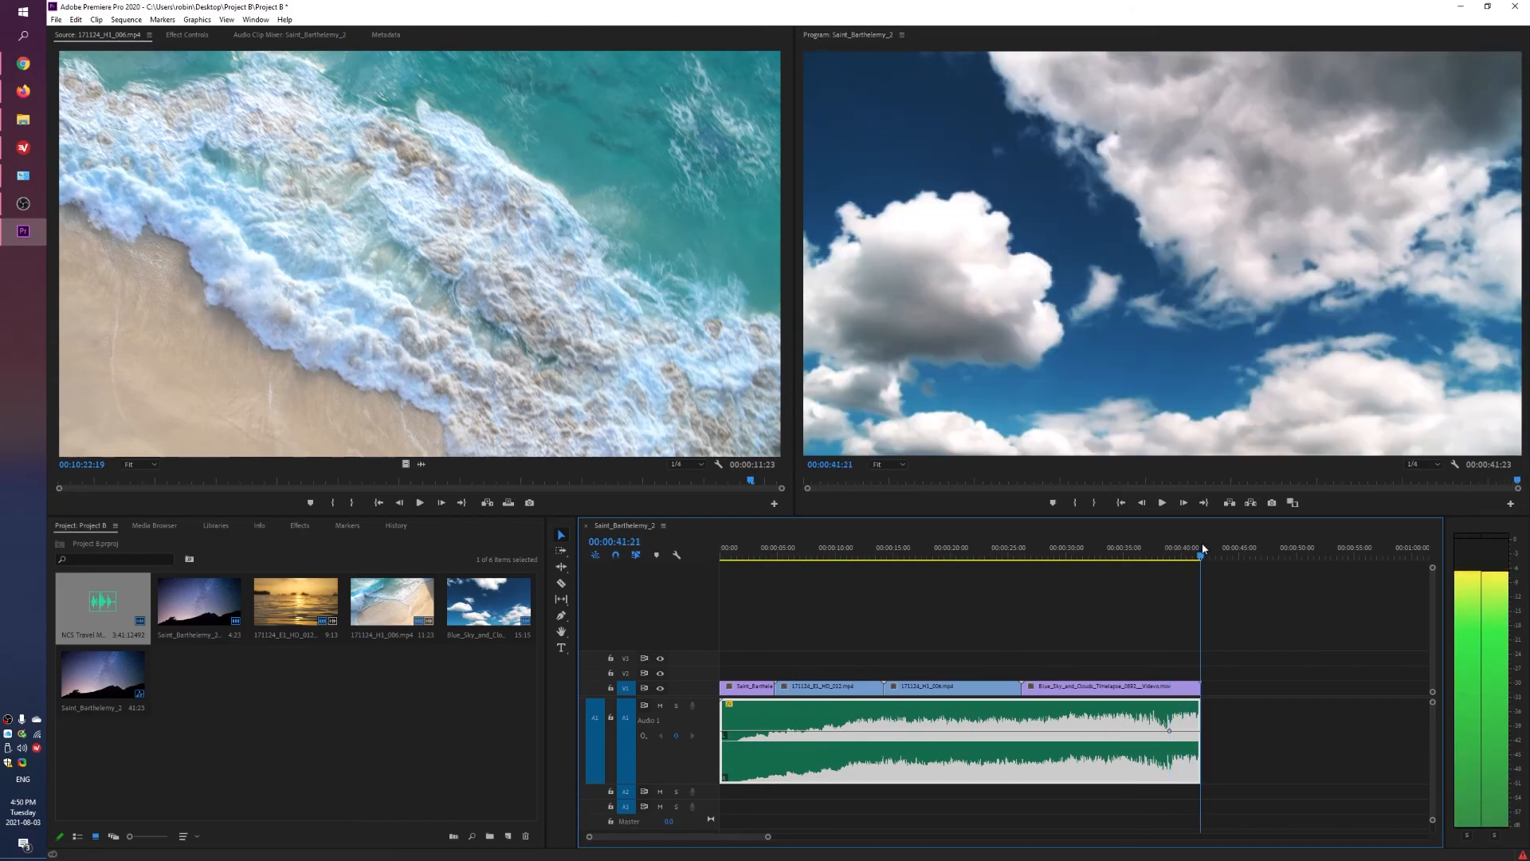
pyautogui.click(678, 735)
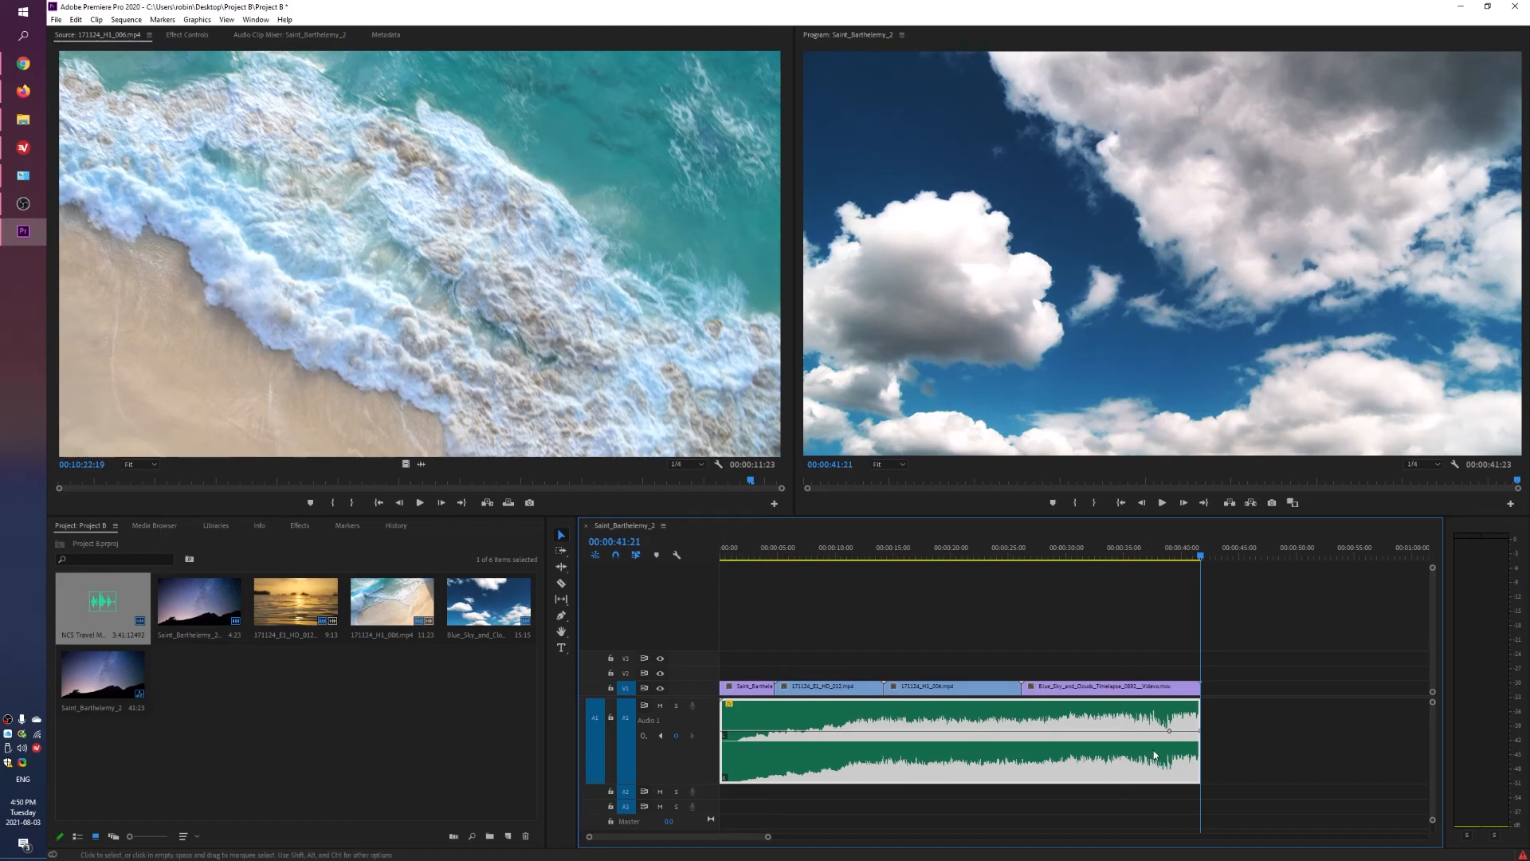
pyautogui.moveTo(1204, 740); pyautogui.dragTo(1200, 780)
# Play the last few seconds of the sequence to check the music fade-out
pyautogui.click(1143, 555)
pyautogui.press('space')
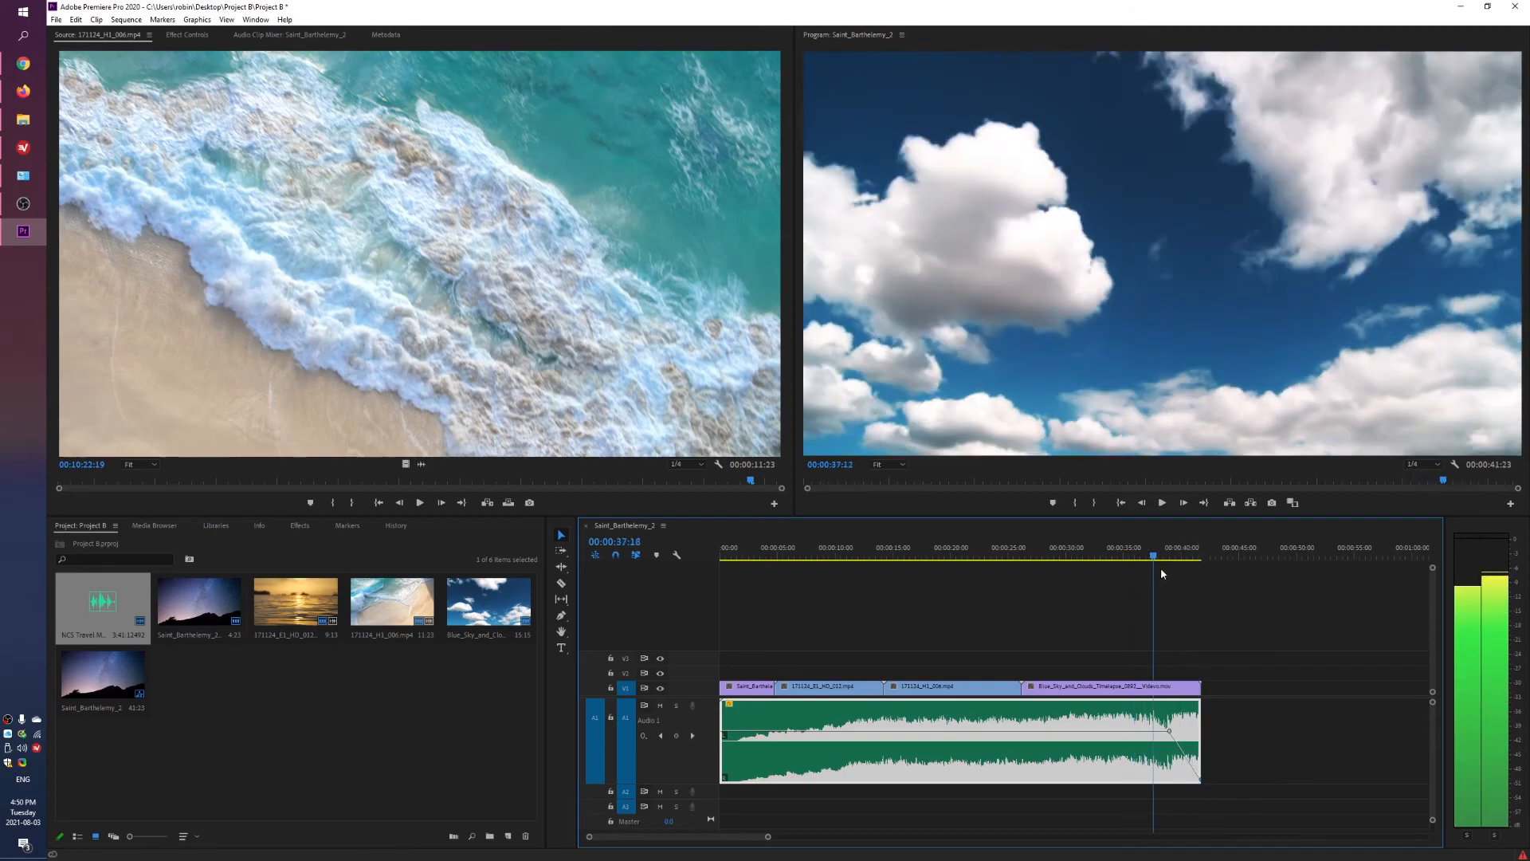
pyautogui.press('space')
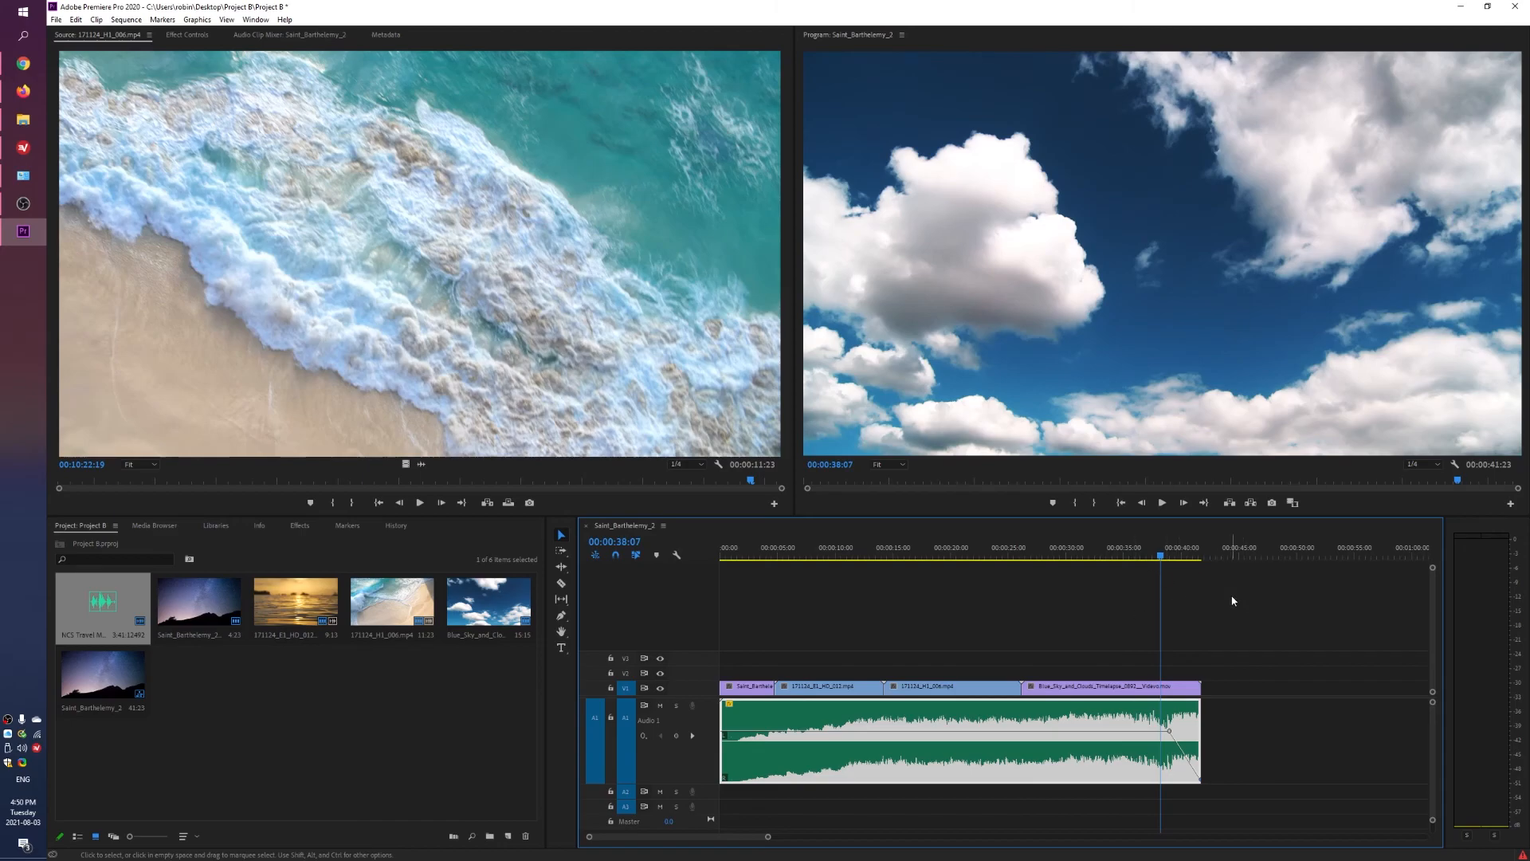
pyautogui.press('space')
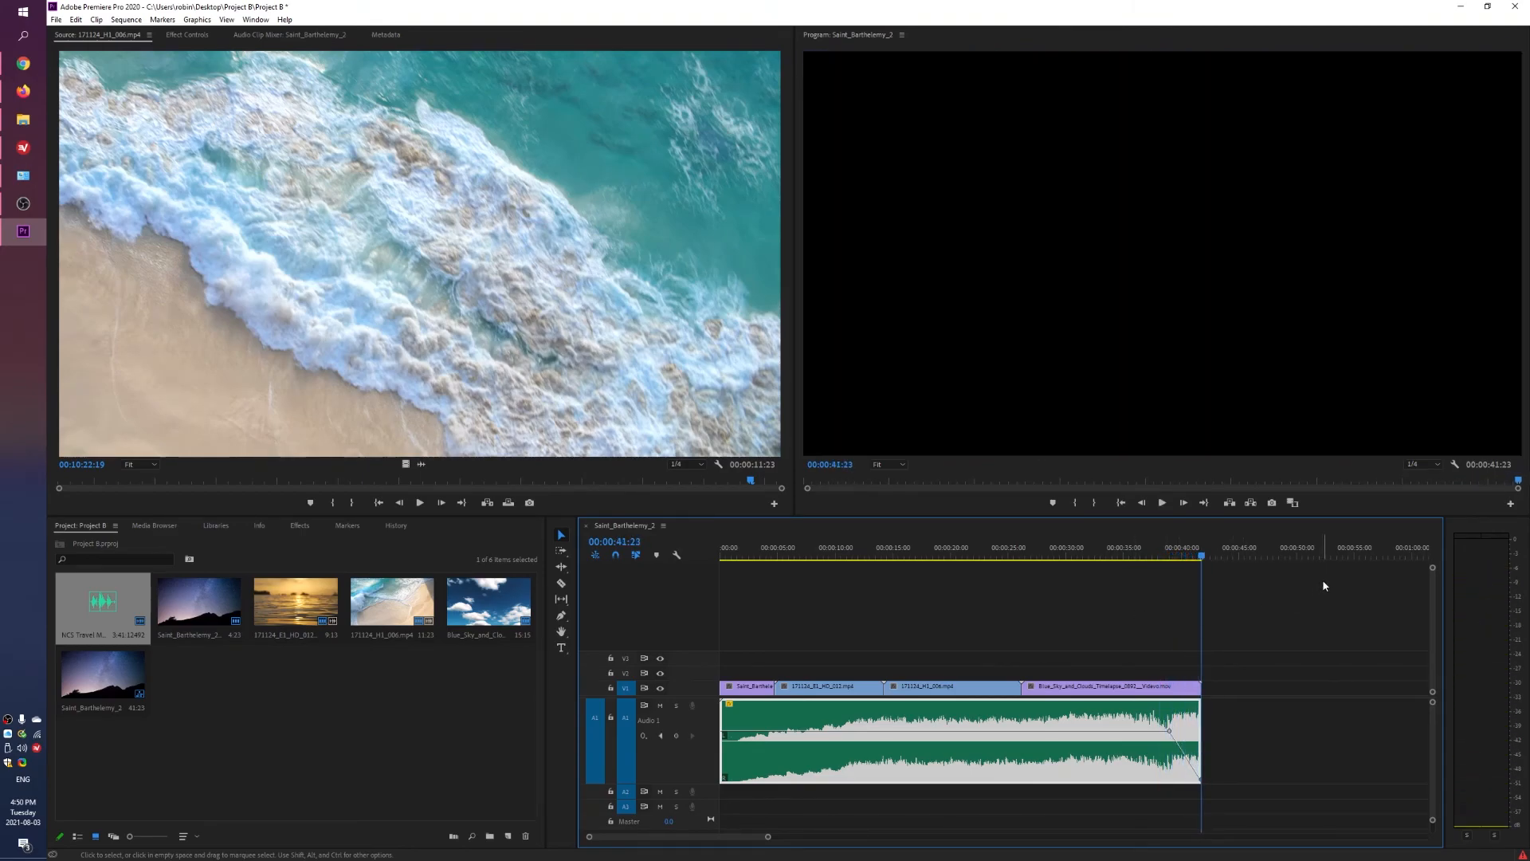
# Play the sequence from near its beginning into the beach clip to review the cuts between the video clips
pyautogui.click(900, 550)
pyautogui.moveTo(897, 549); pyautogui.dragTo(752, 565)
pyautogui.press('space')
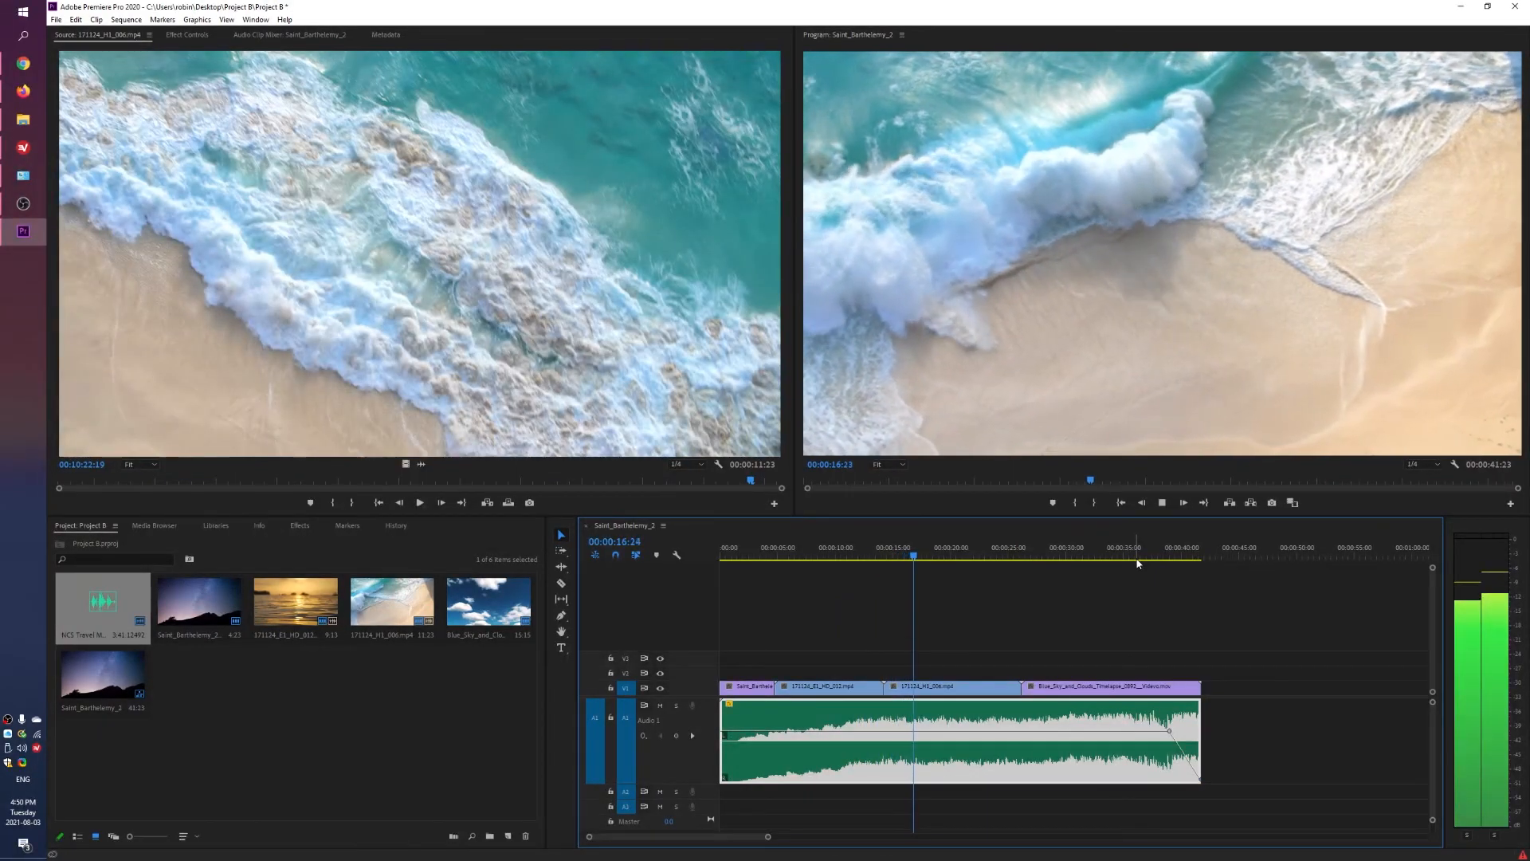
pyautogui.press('space')
pyautogui.moveTo(922, 556); pyautogui.dragTo(978, 554)
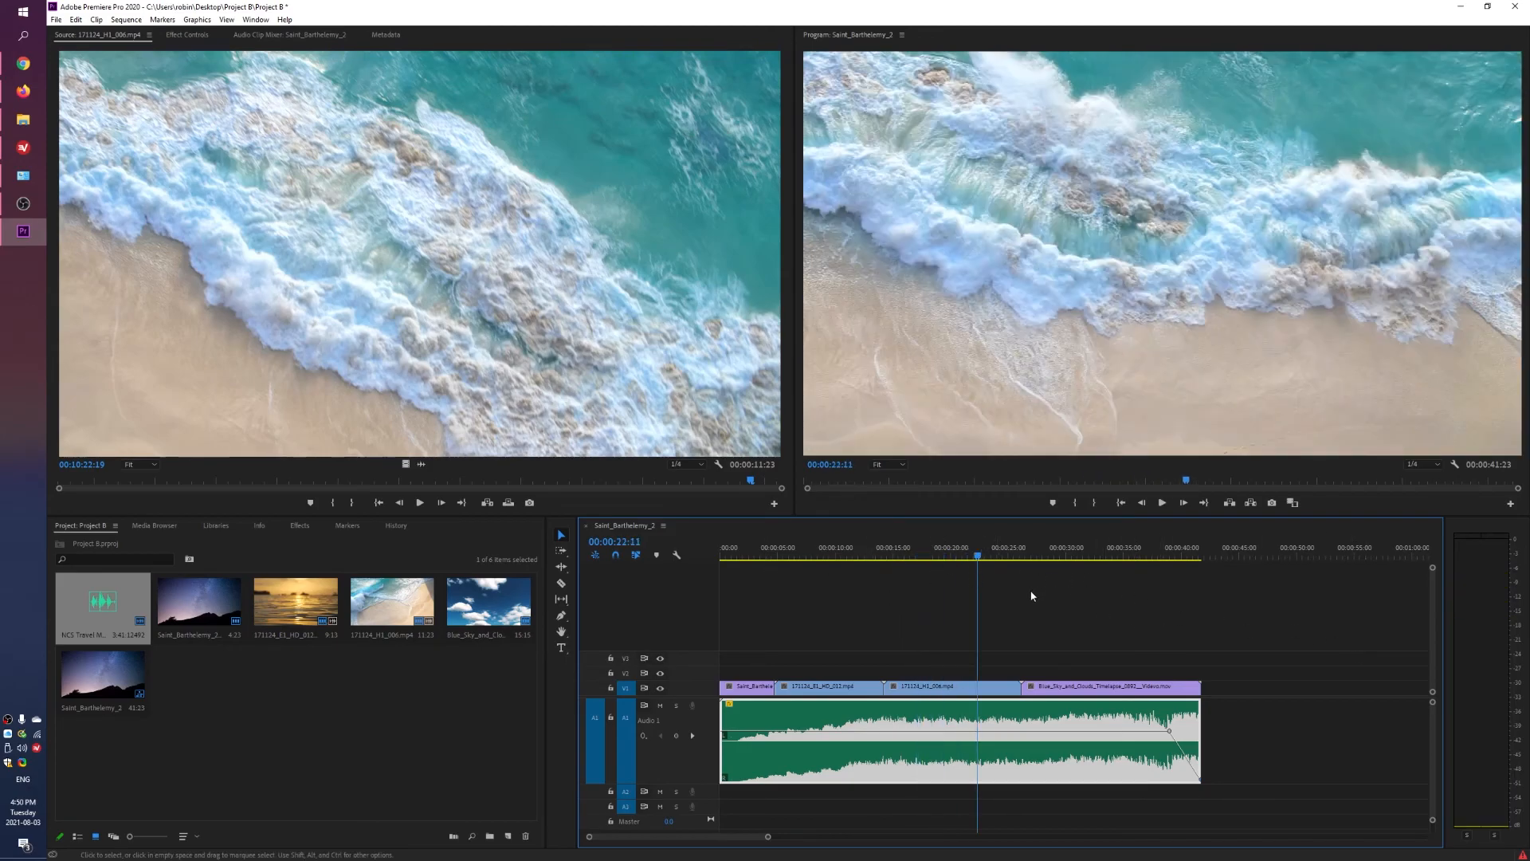
# Find the Immersive Video transitions among the video transitions in the Effects library
pyautogui.moveTo(767, 836); pyautogui.dragTo(784, 836)
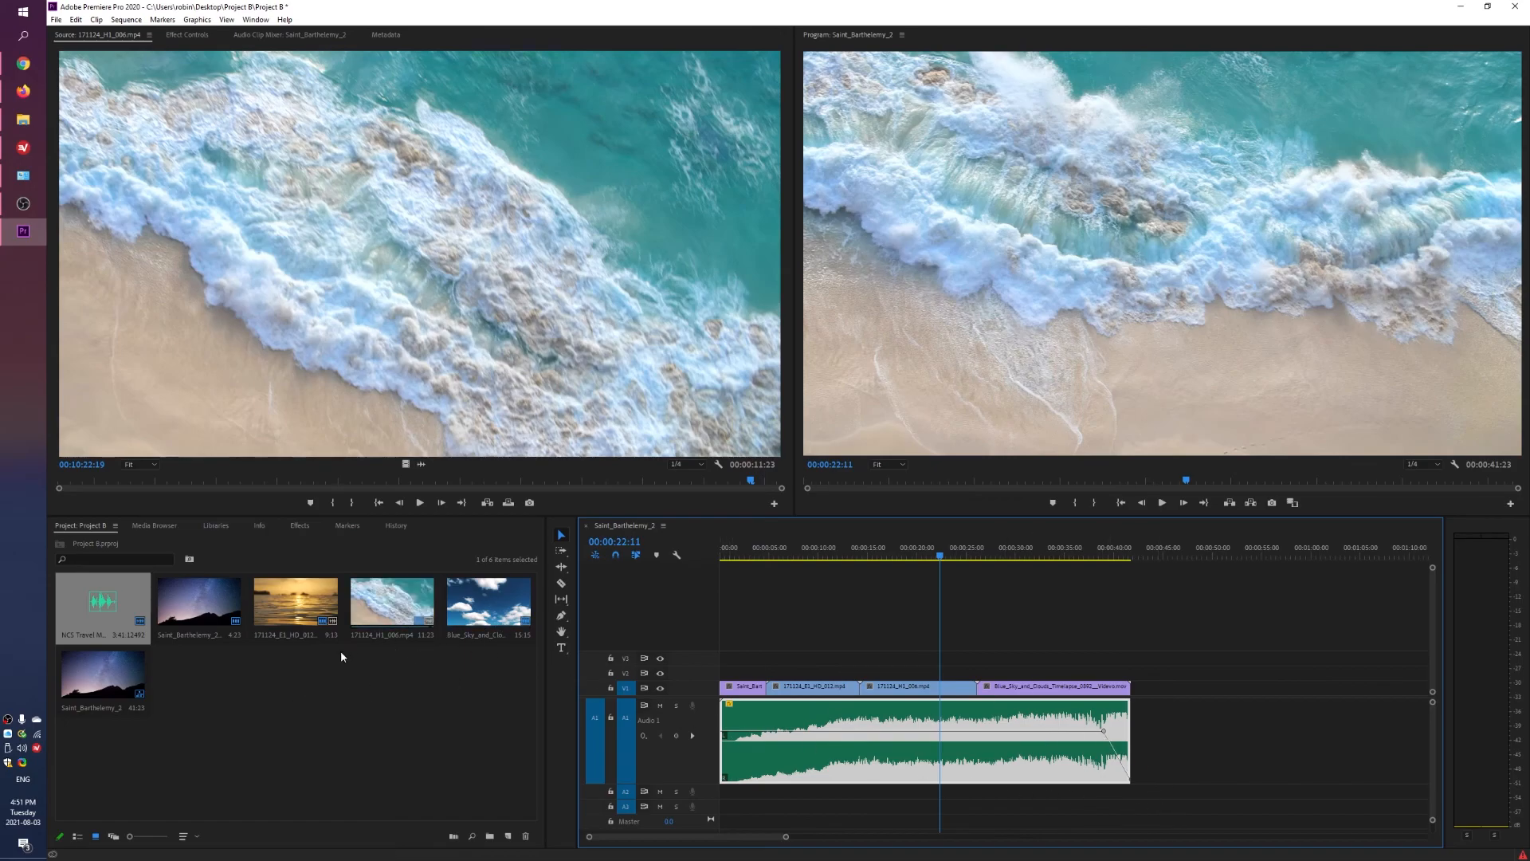
pyautogui.click(300, 526)
pyautogui.click(113, 542)
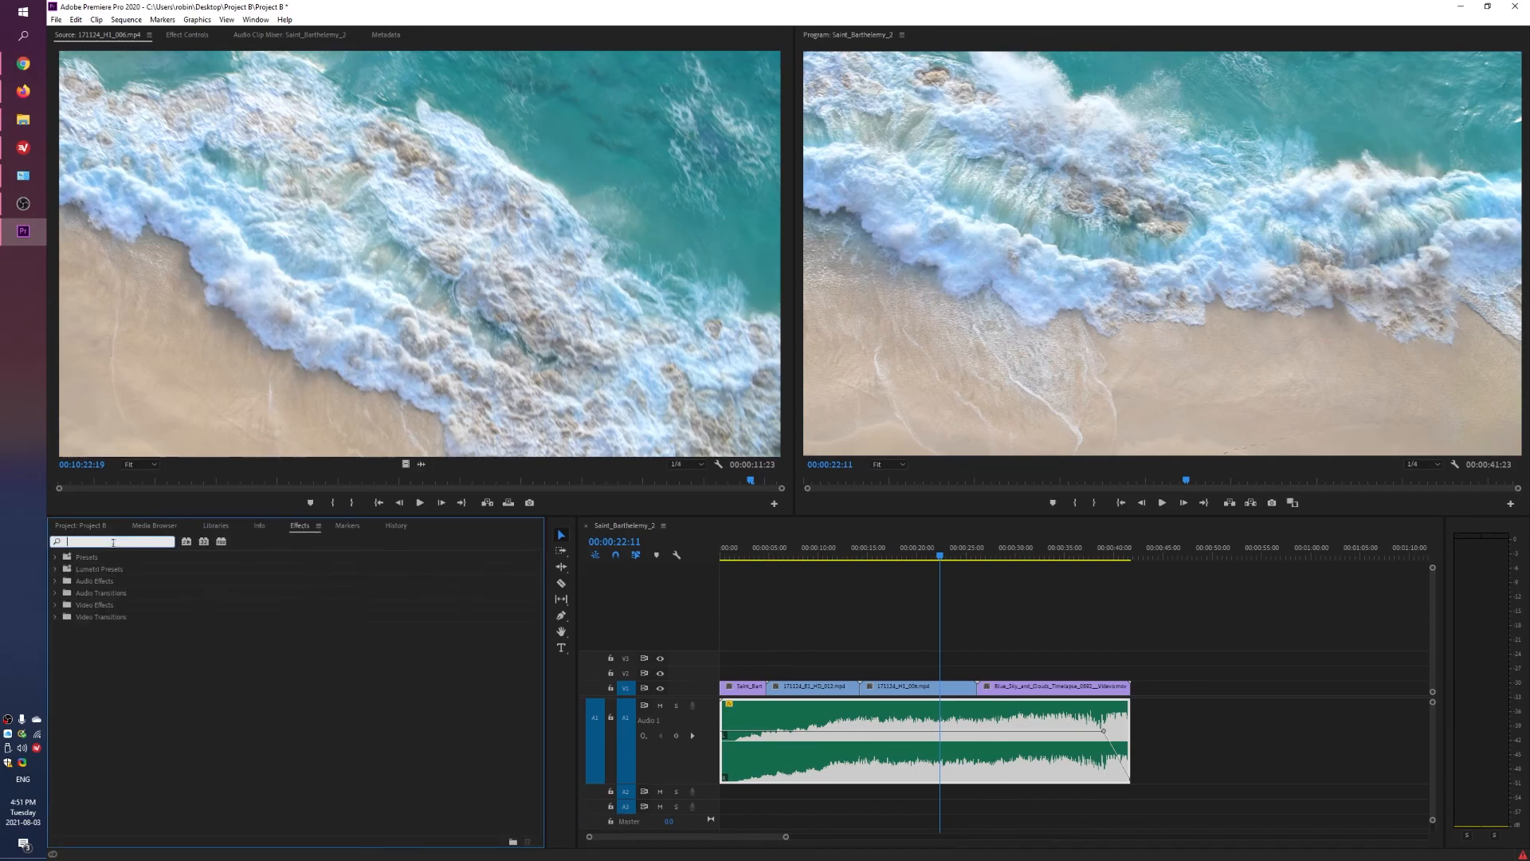
pyautogui.click(100, 618)
pyautogui.click(55, 618)
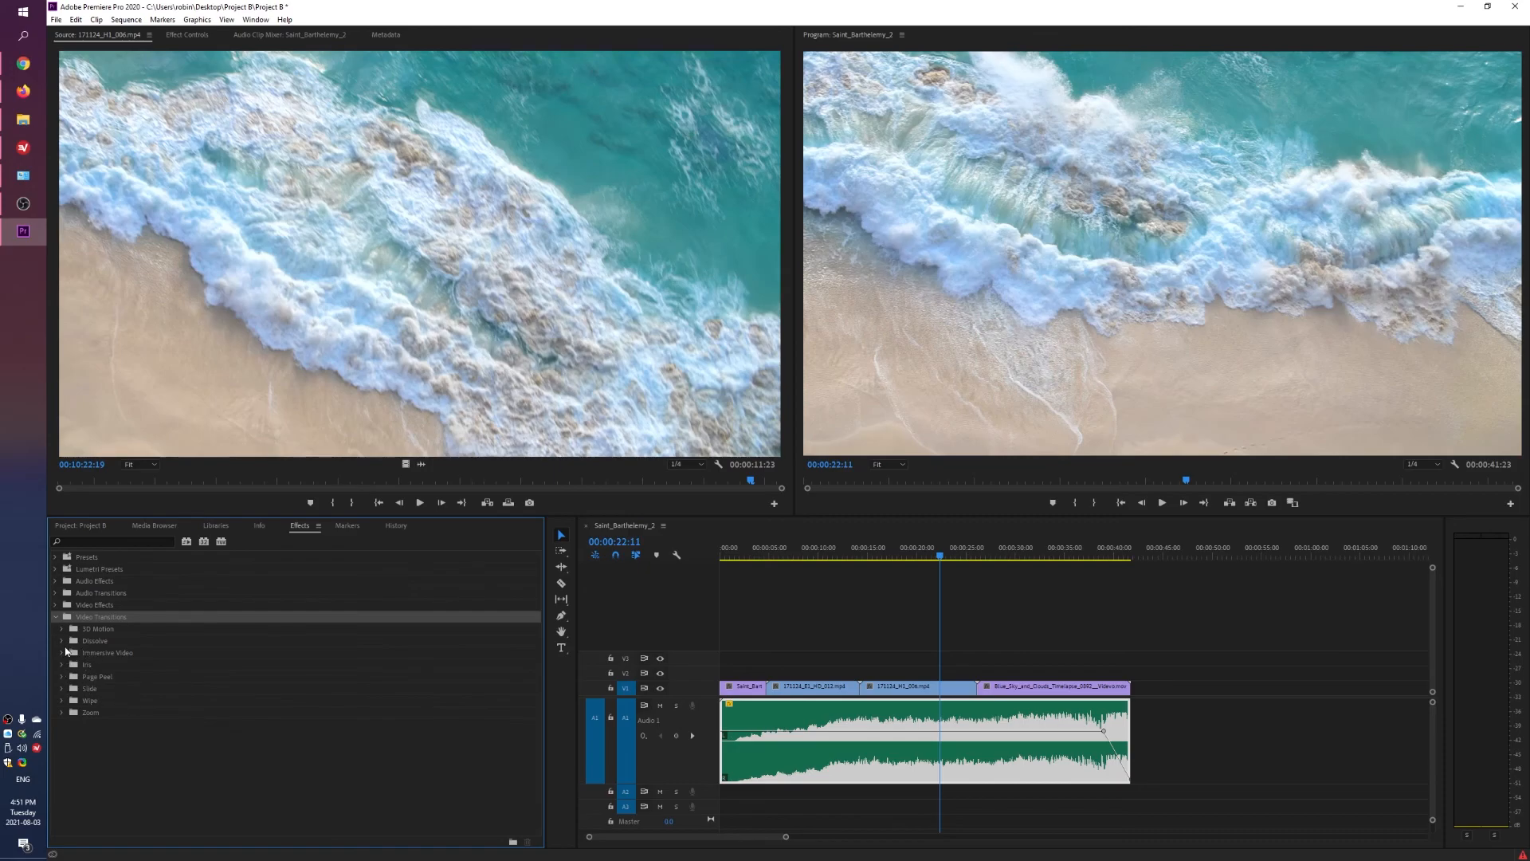
pyautogui.click(62, 653)
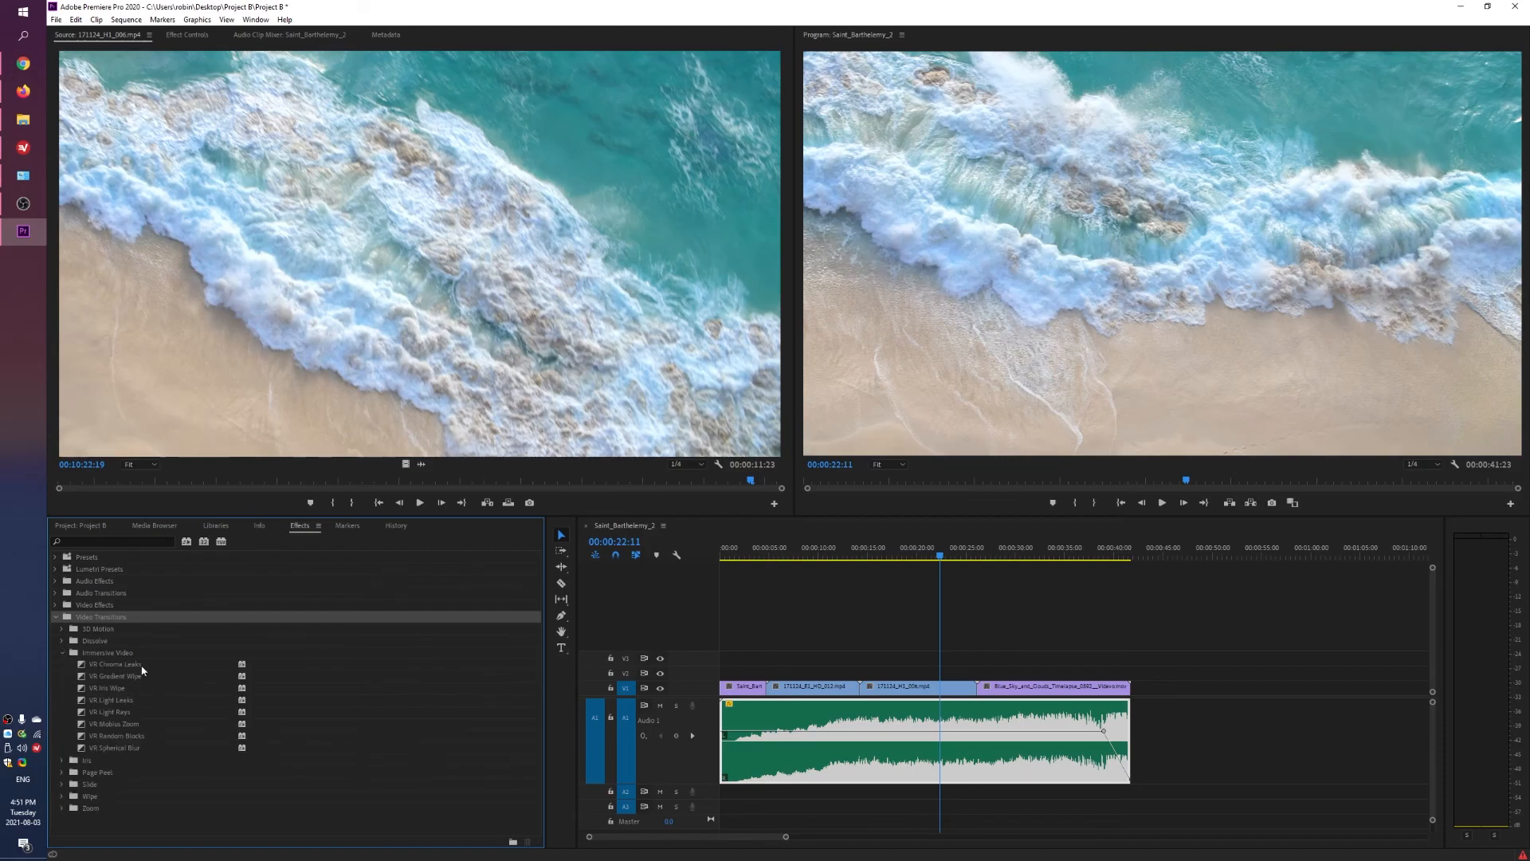
pyautogui.click(140, 744)
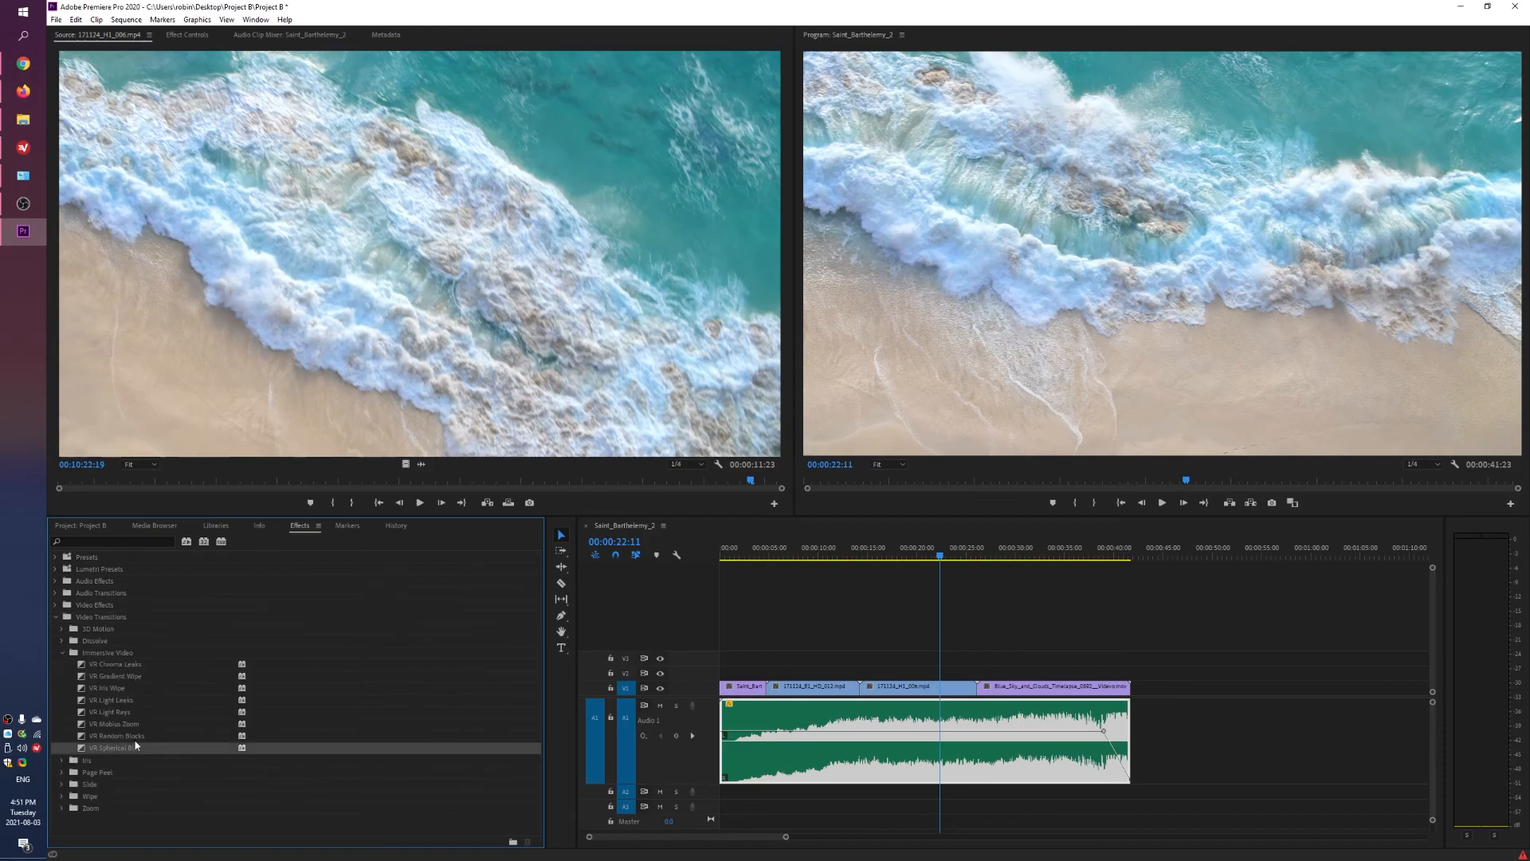
# Apply the VR Light Leaks transition to the cuts on both sides of the 171124_H1_006.mp4 clip, accepting repeated frames
pyautogui.click(128, 702)
pyautogui.moveTo(136, 710)
pyautogui.mouseDown()
pyautogui.moveTo(351, 687)
pyautogui.moveTo(861, 691)
pyautogui.mouseUp()
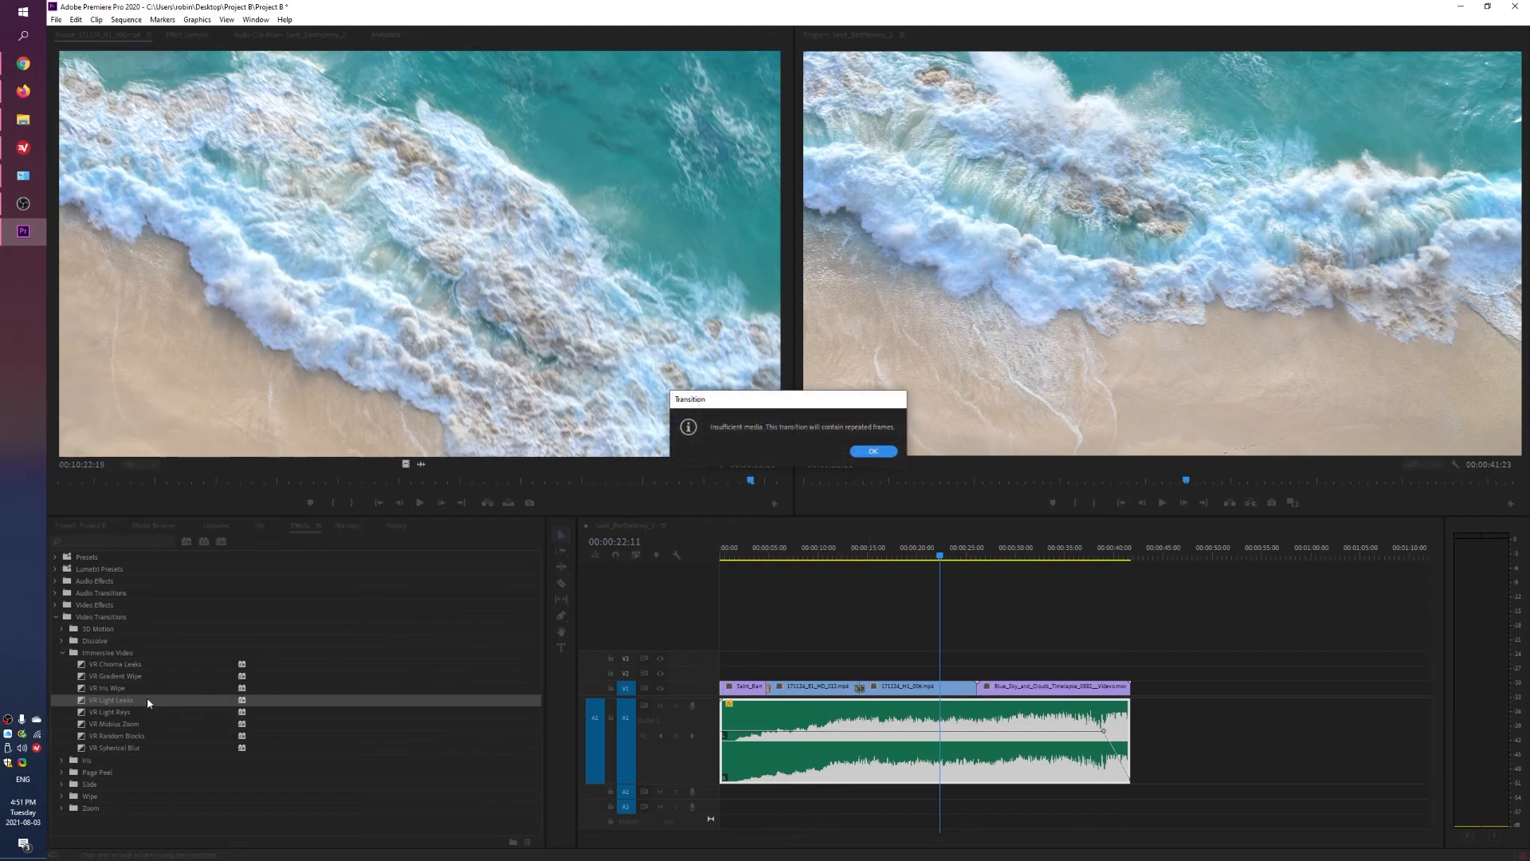
pyautogui.click(873, 451)
pyautogui.moveTo(172, 700); pyautogui.dragTo(817, 635)
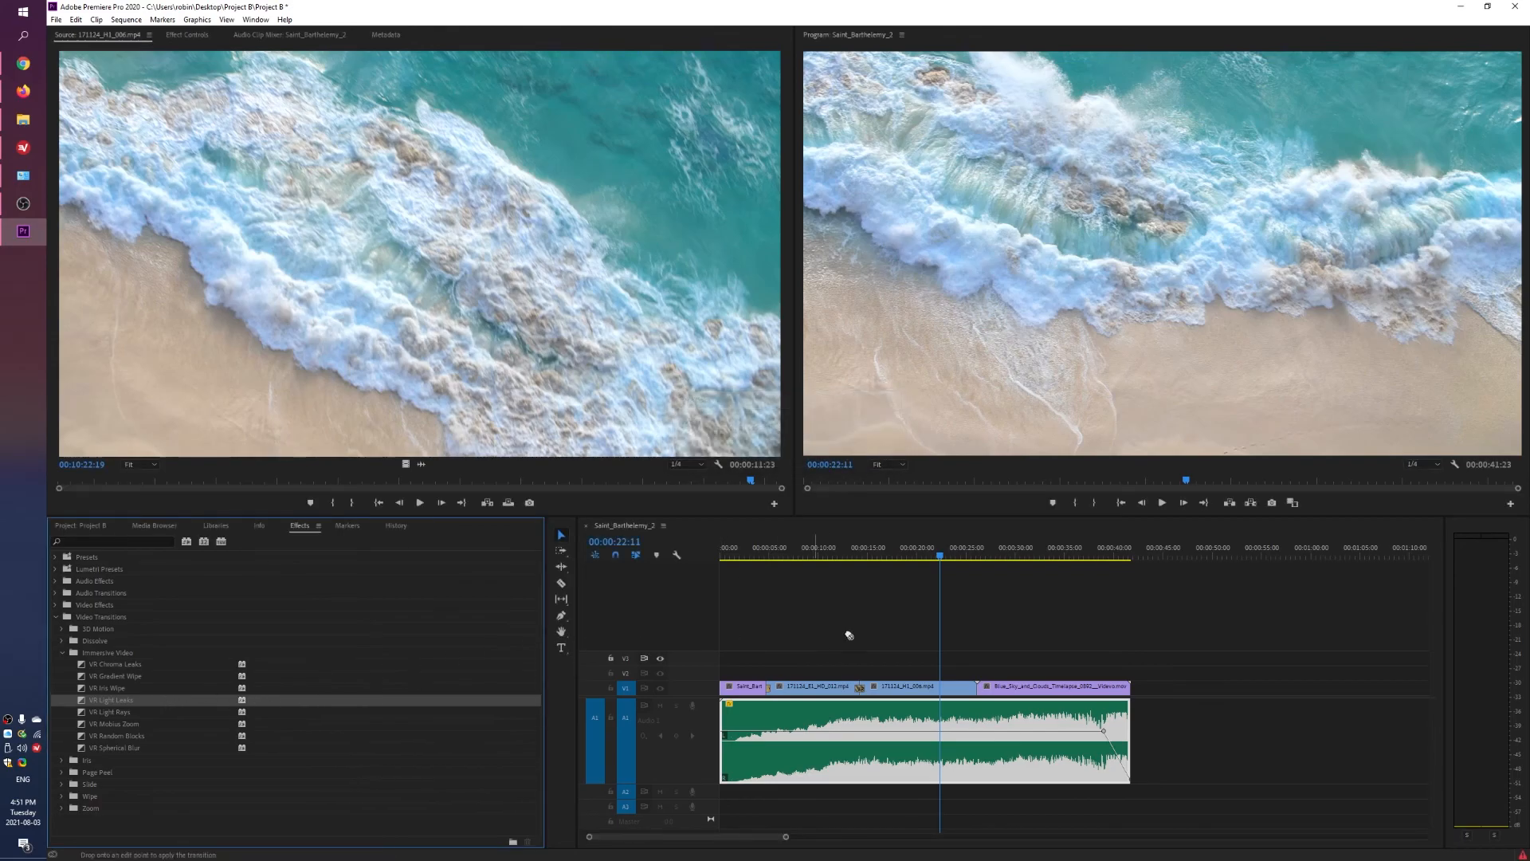
pyautogui.moveTo(985, 686); pyautogui.dragTo(981, 686)
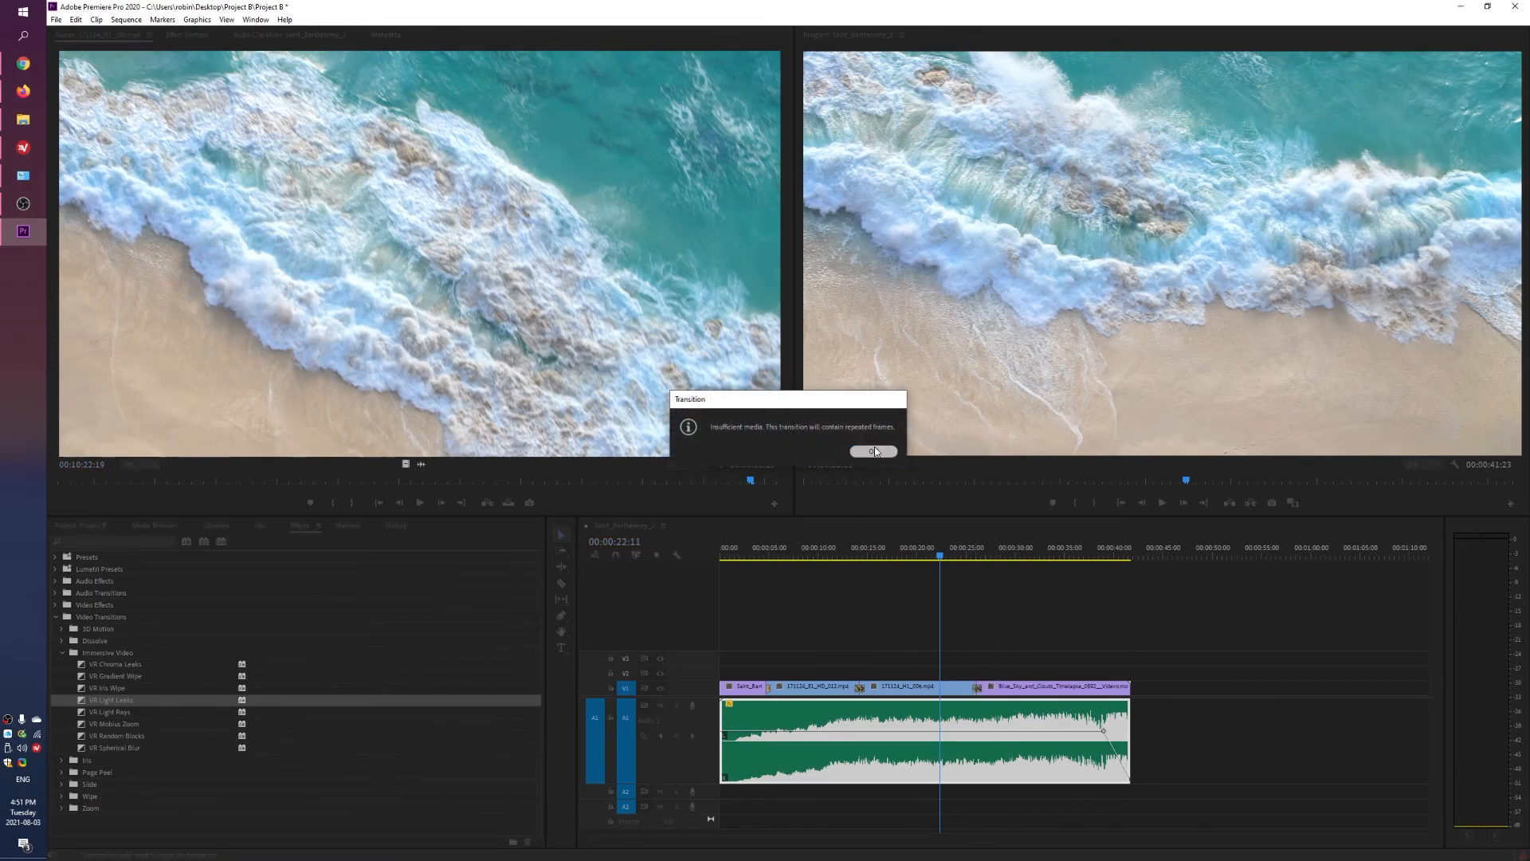
pyautogui.click(875, 451)
# Preview the transitions between the clips by playing from 00:00:04:04 and around the beach clip's start, and scrub to 00:00:32:03
pyautogui.moveTo(789, 558); pyautogui.dragTo(760, 558)
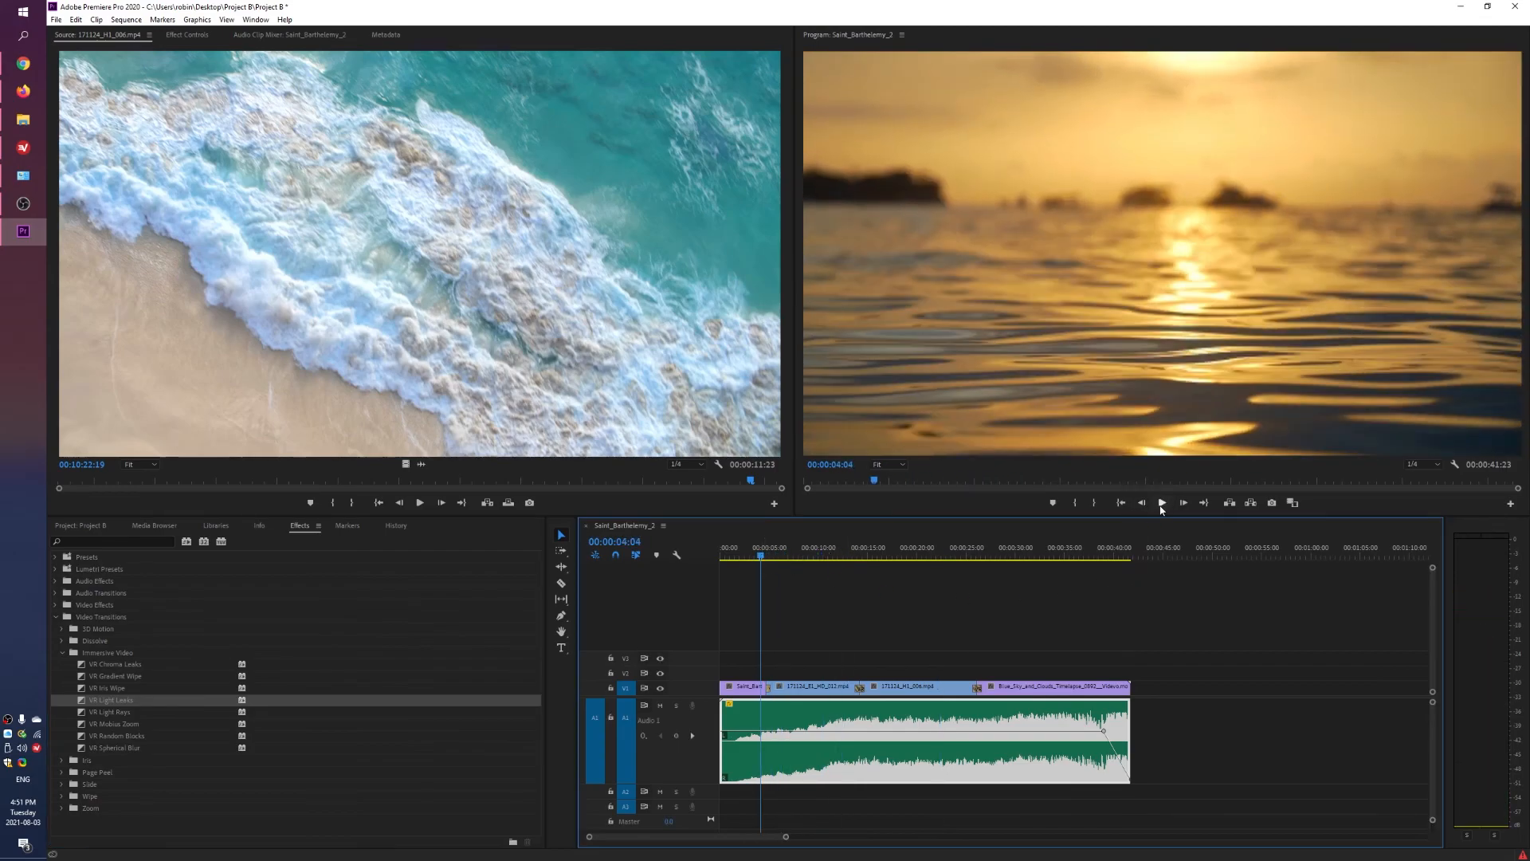
pyautogui.click(1161, 503)
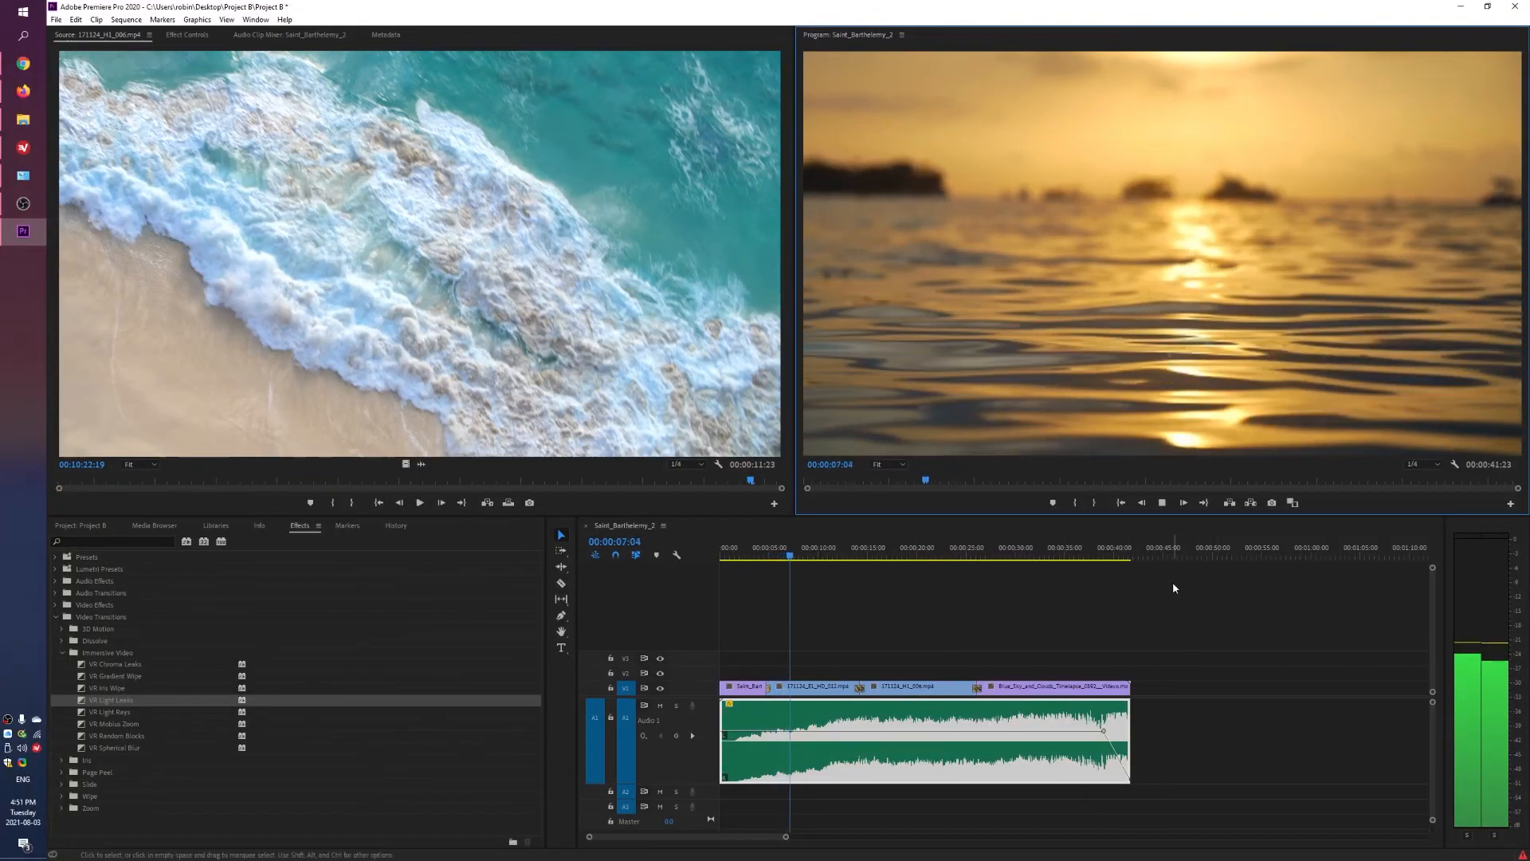
pyautogui.click(857, 558)
pyautogui.moveTo(858, 558); pyautogui.dragTo(848, 558)
pyautogui.click(1163, 504)
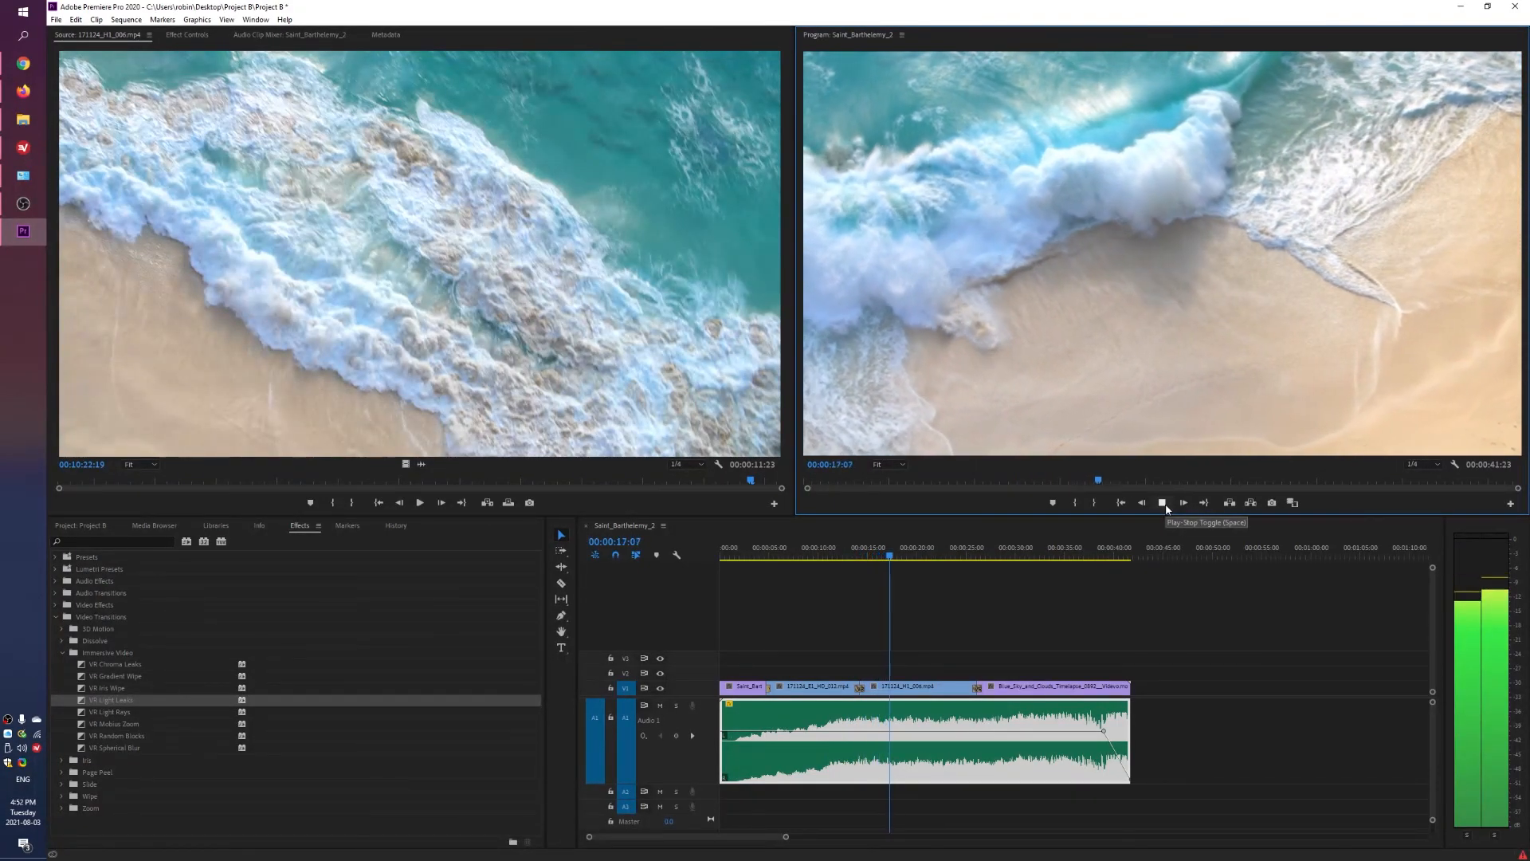
pyautogui.click(1163, 503)
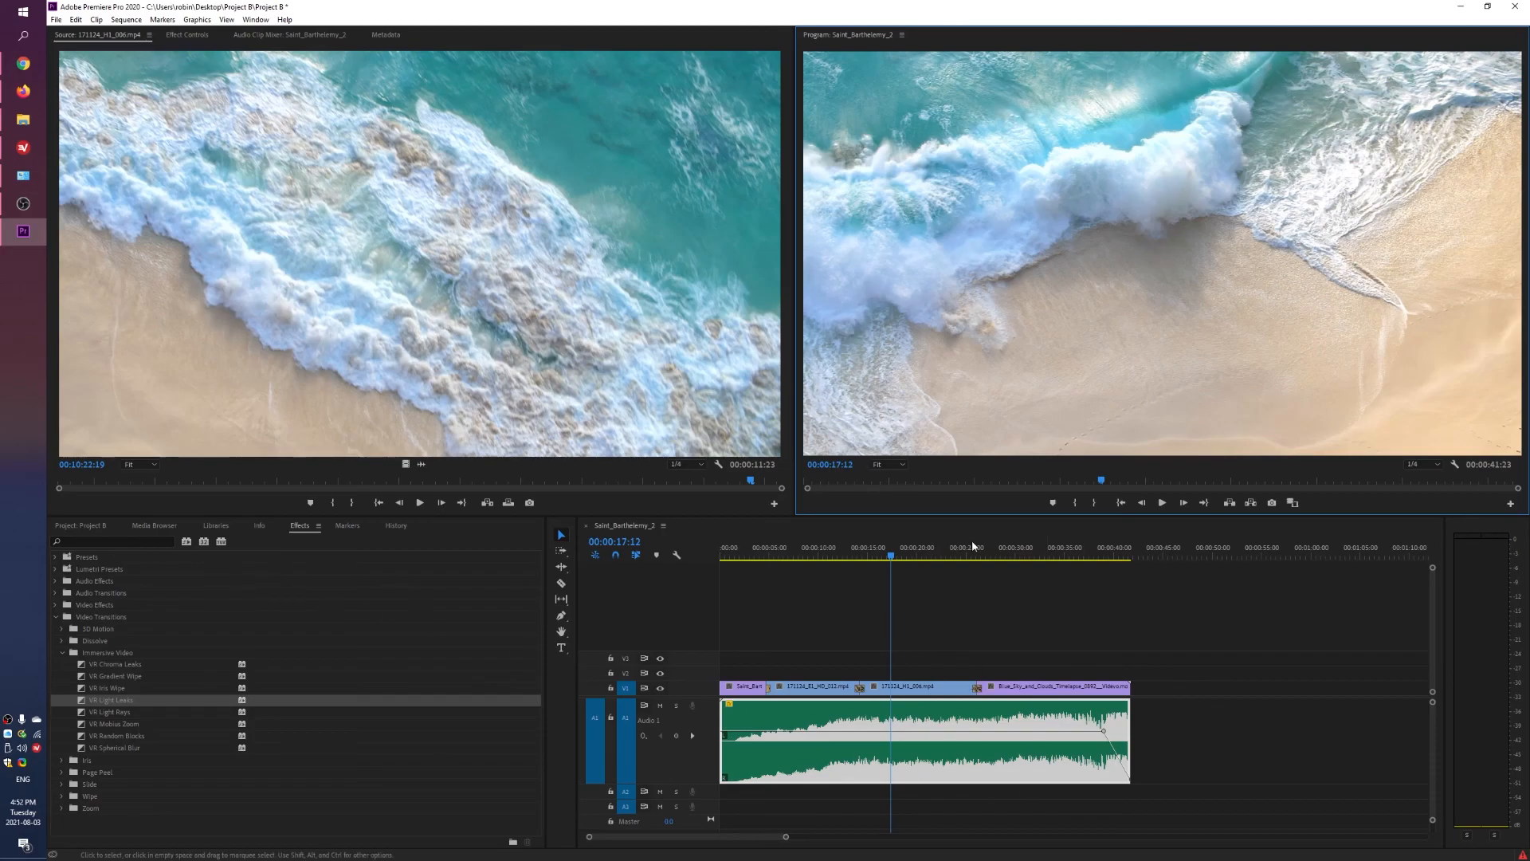
pyautogui.moveTo(874, 561); pyautogui.dragTo(1036, 581)
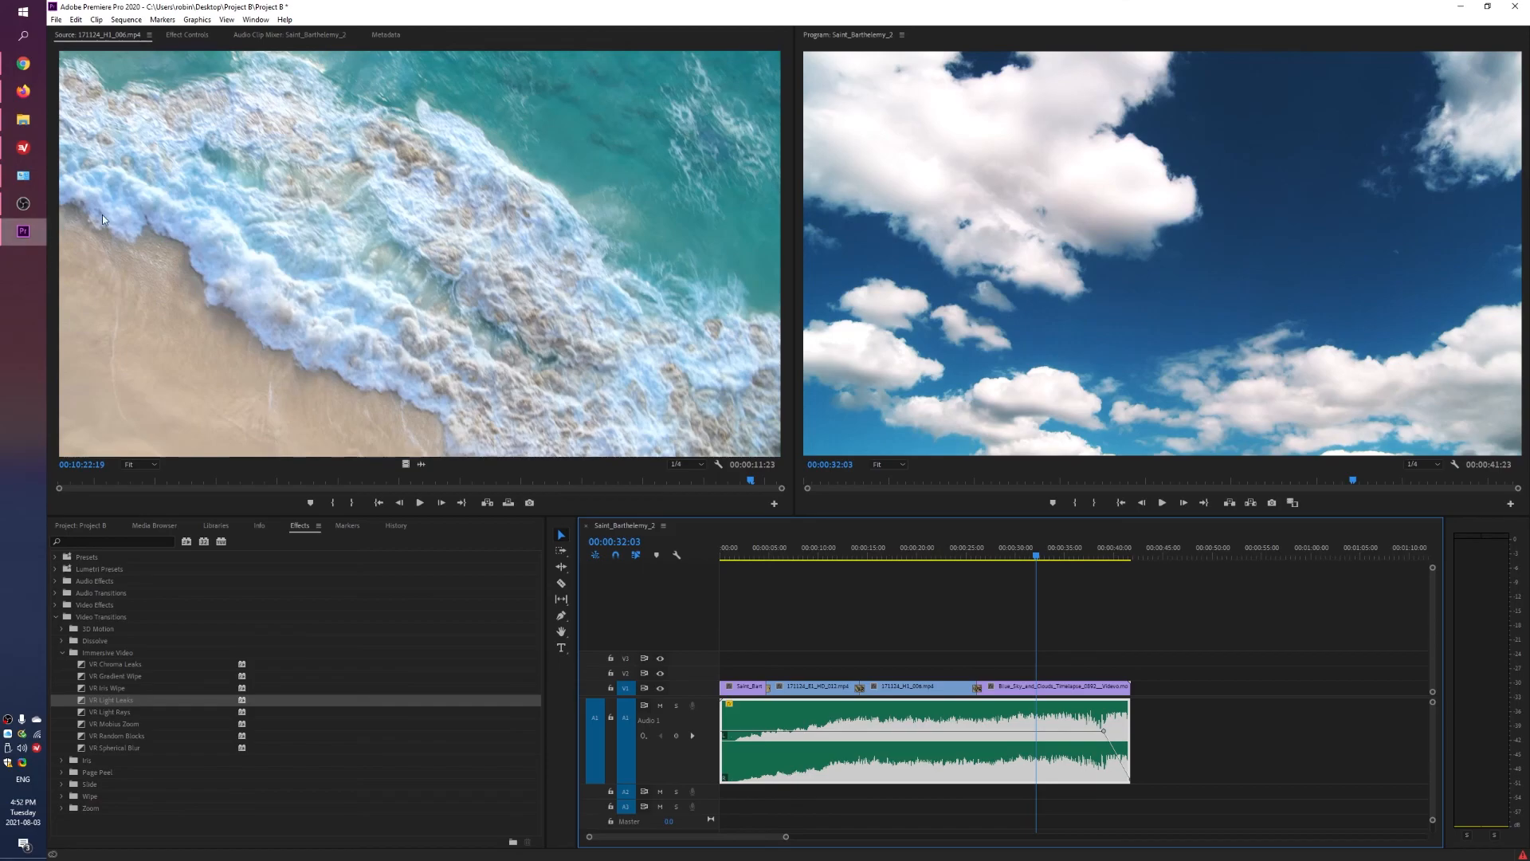
# Deselect the music clip and open the media export settings for the sequence
pyautogui.click(900, 626)
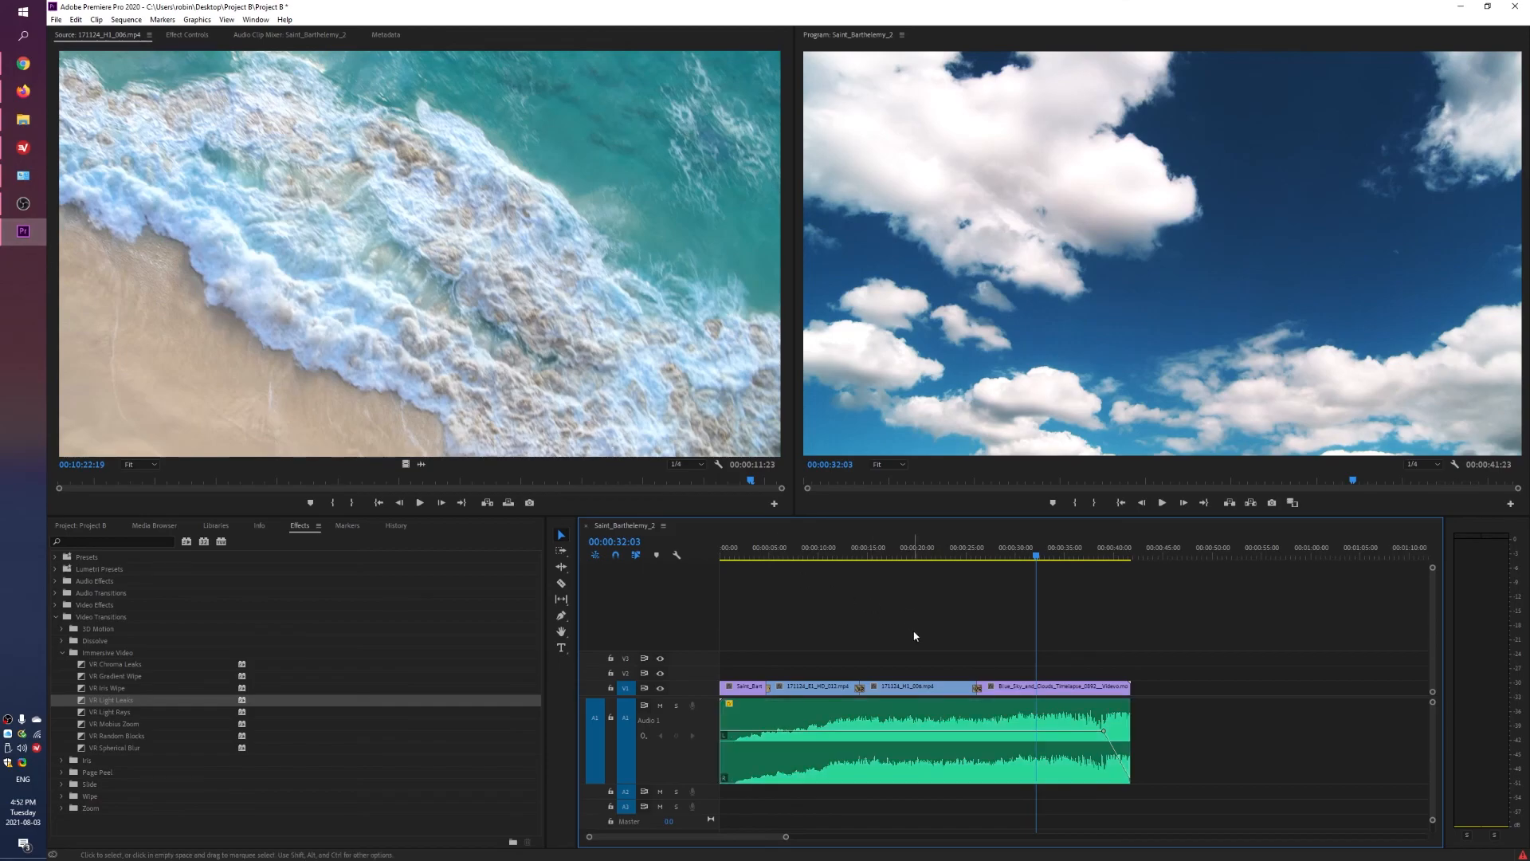
pyautogui.click(56, 19)
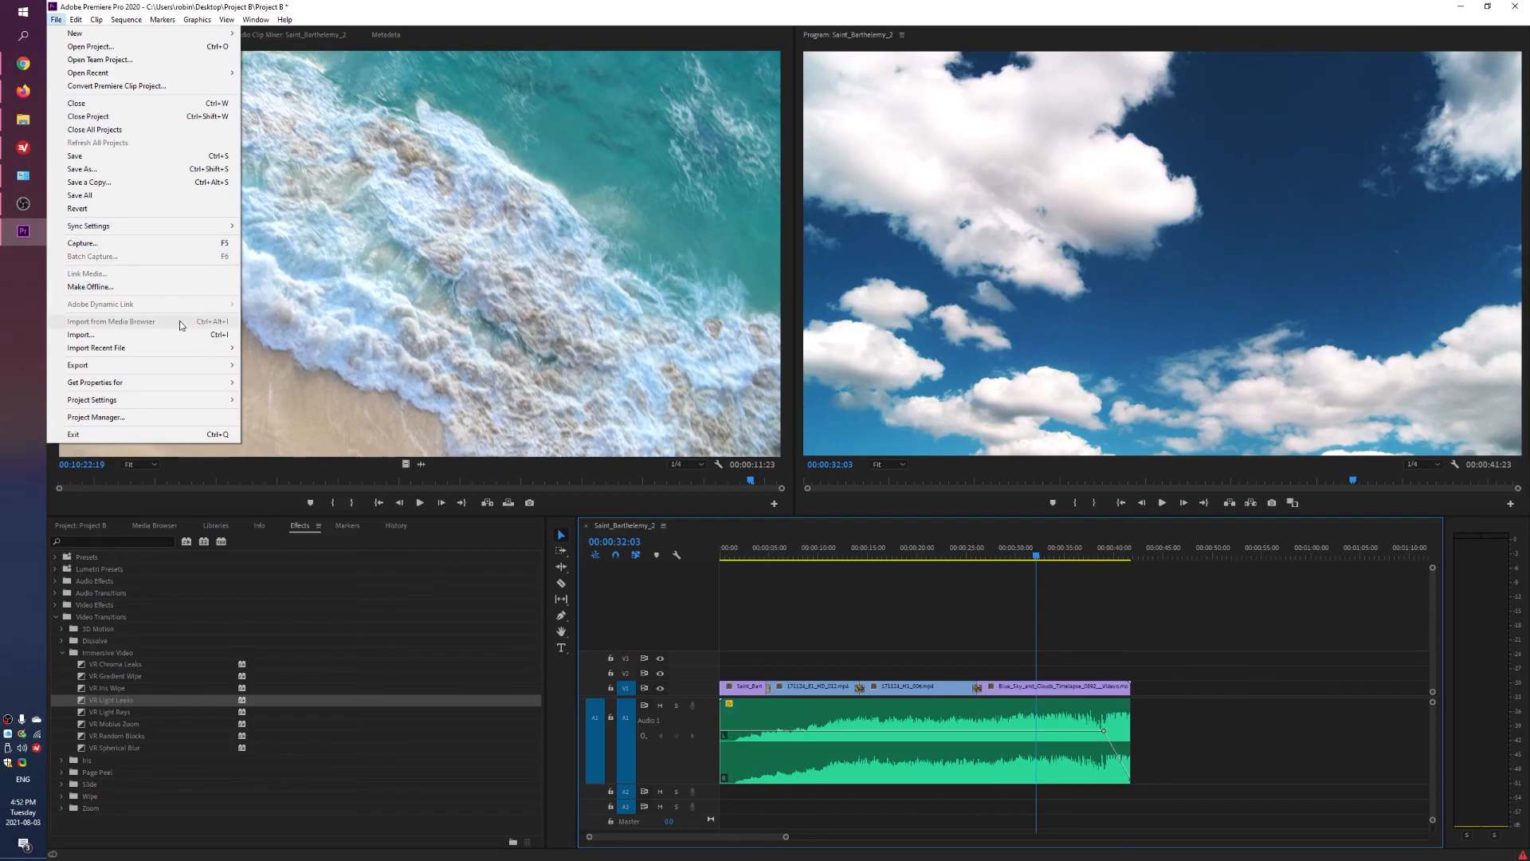
pyautogui.moveTo(183, 365)
pyautogui.click(288, 365)
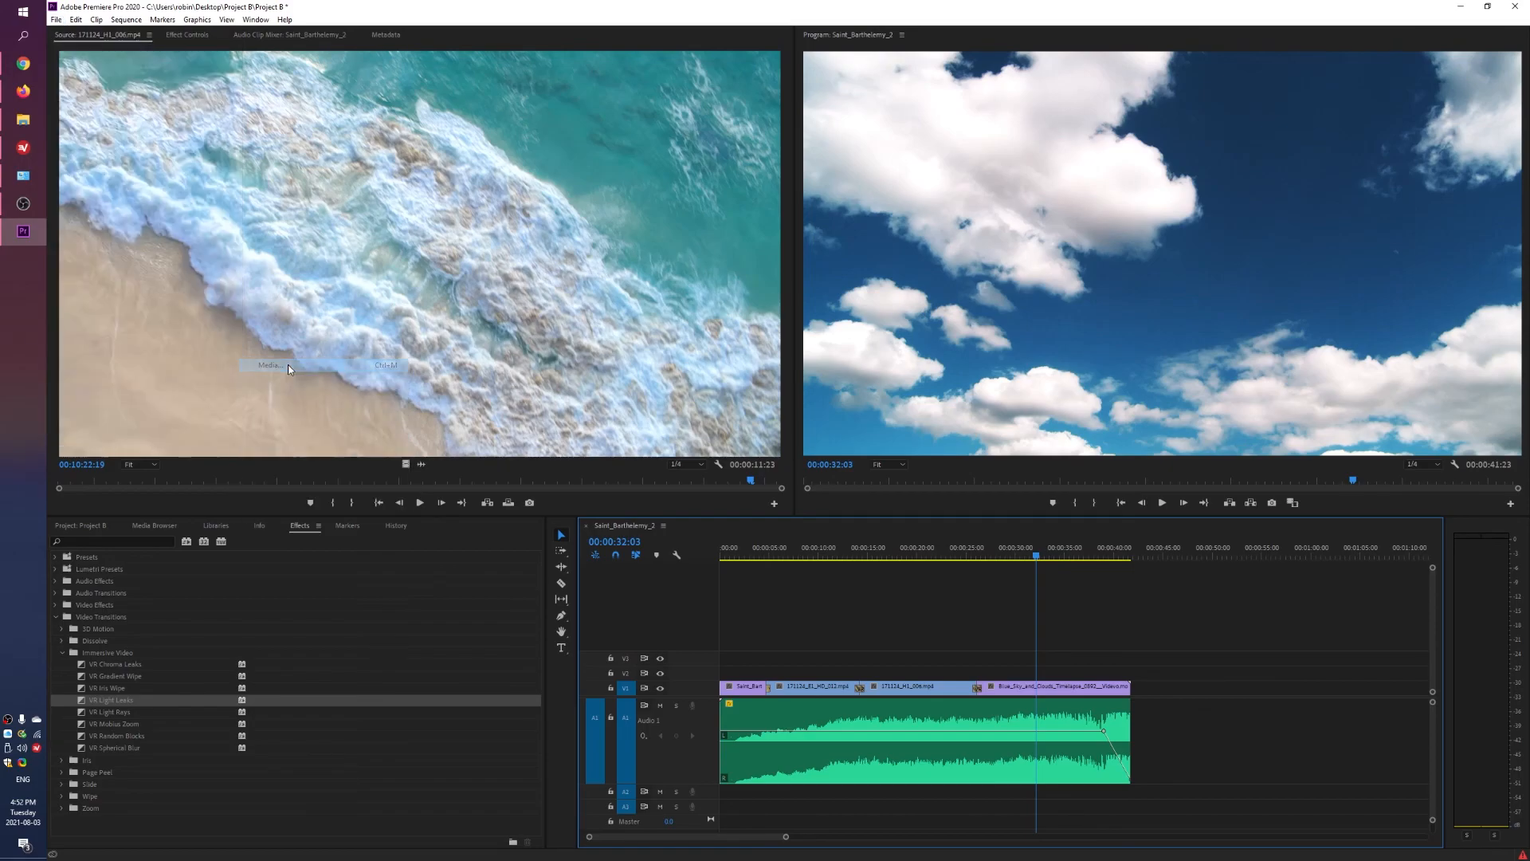
pyautogui.moveTo(759, 145); pyautogui.dragTo(658, 102)
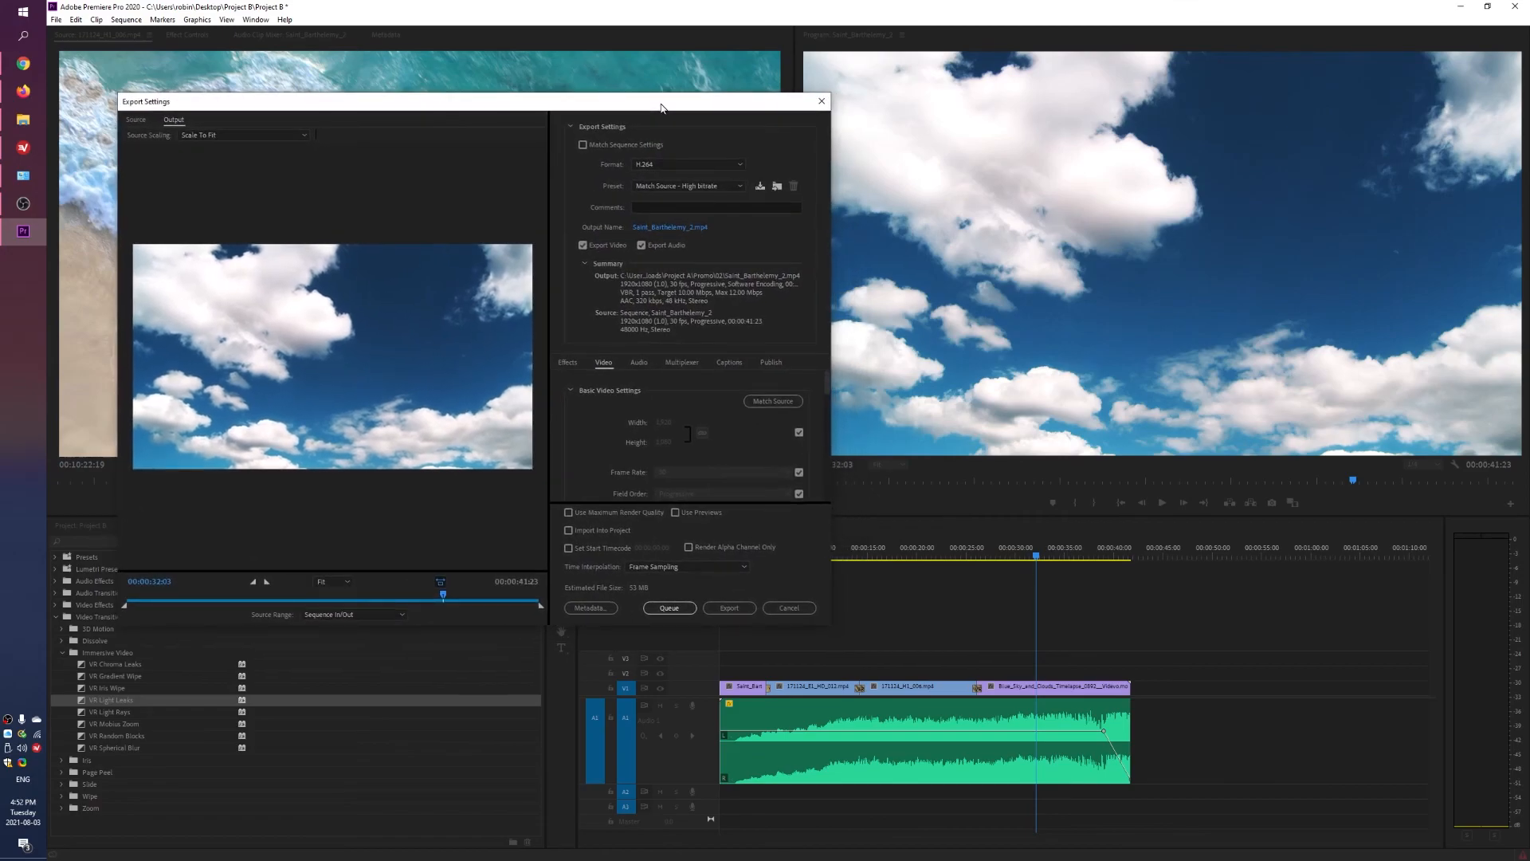
# Set the export's output file to DRAFT_01 in the Project B folder on the Desktop
pyautogui.click(676, 227)
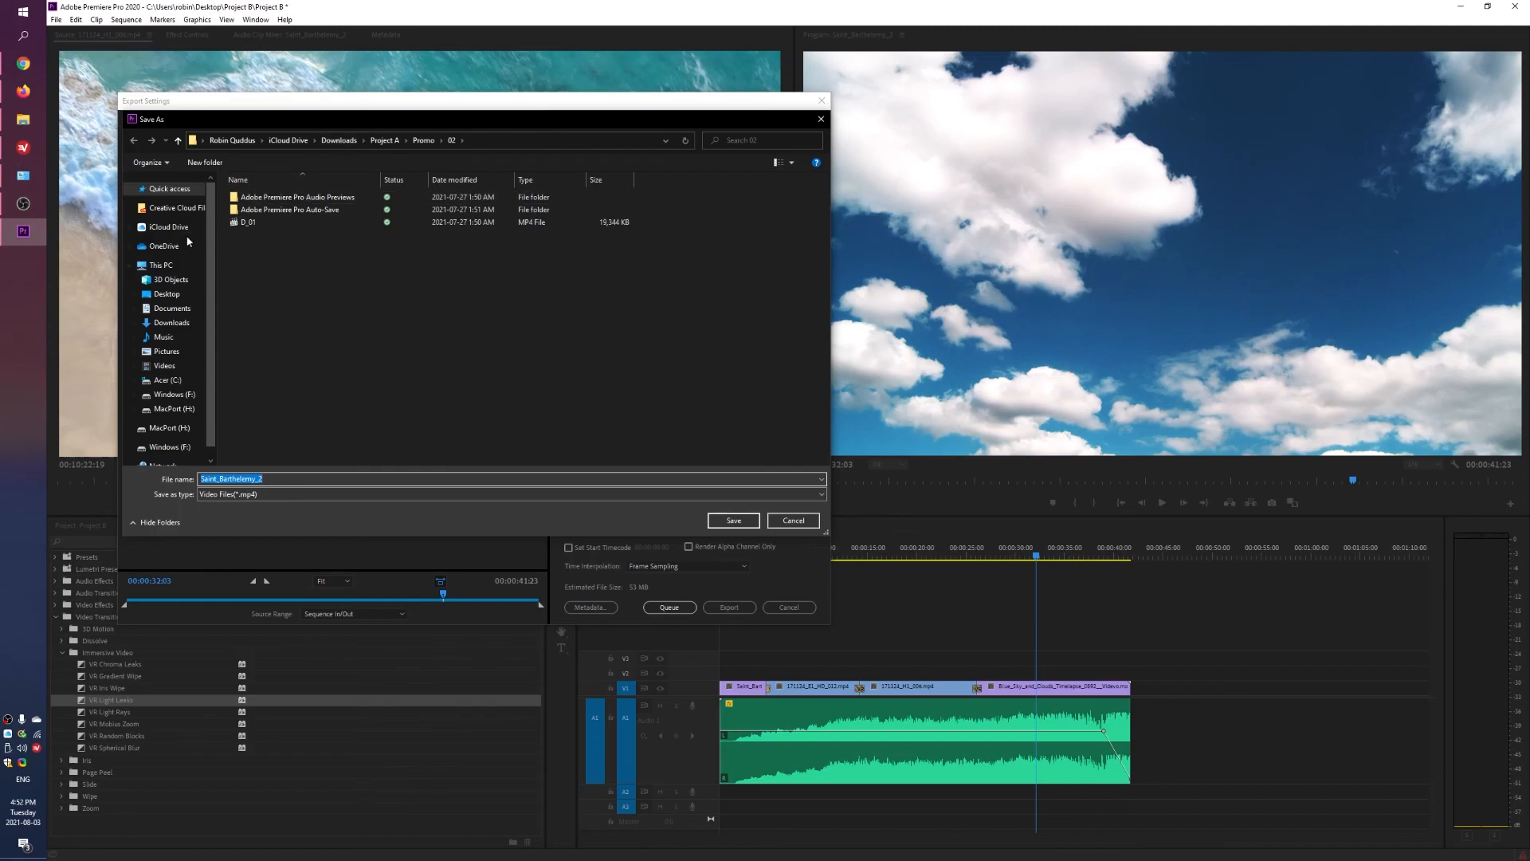
pyautogui.click(166, 293)
pyautogui.click(269, 233)
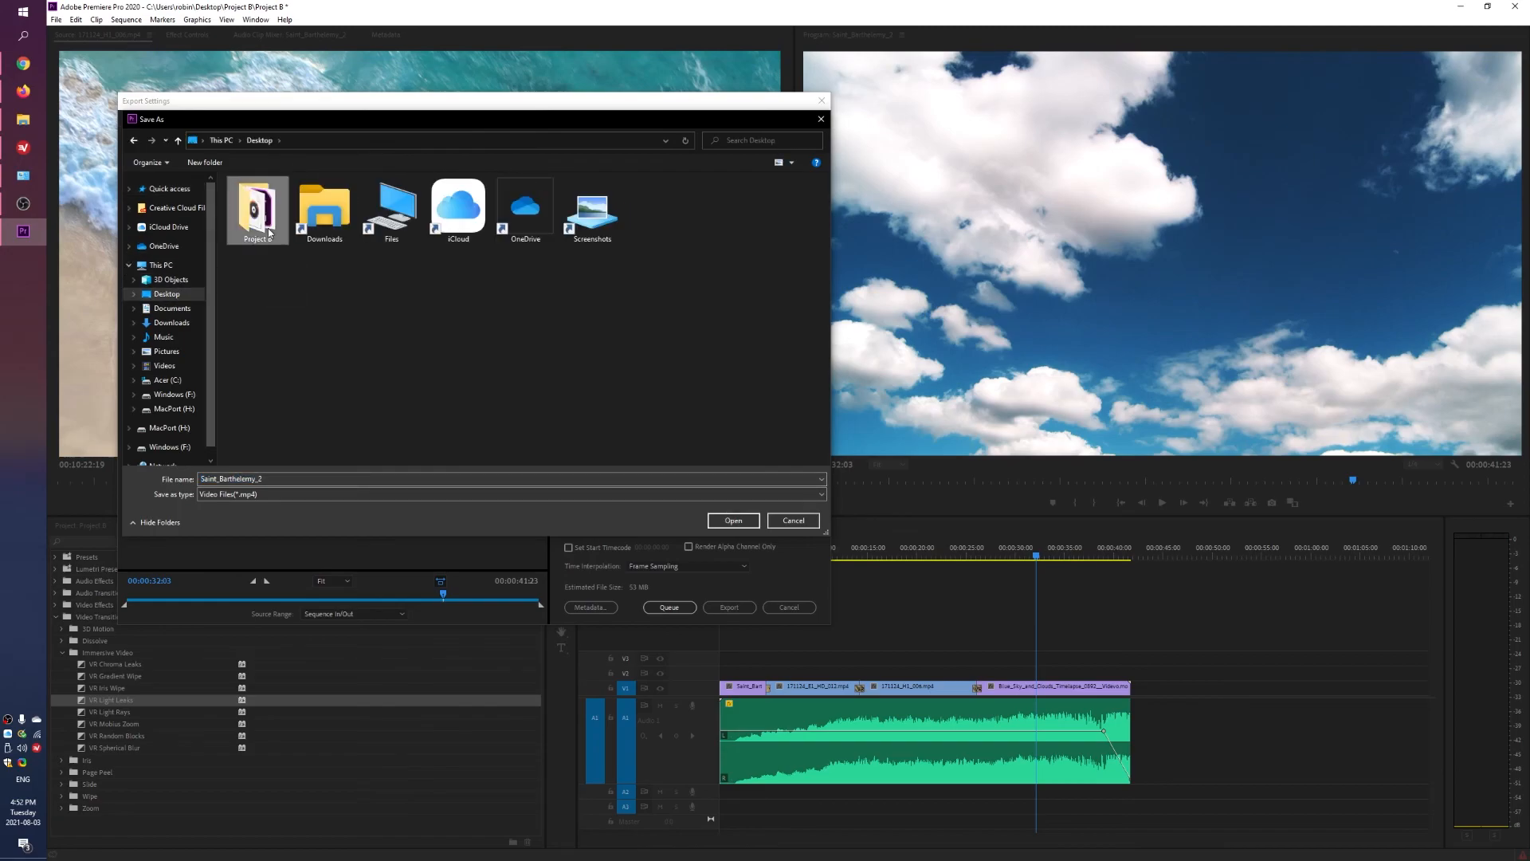
pyautogui.doubleClick(270, 232)
pyautogui.click(326, 478)
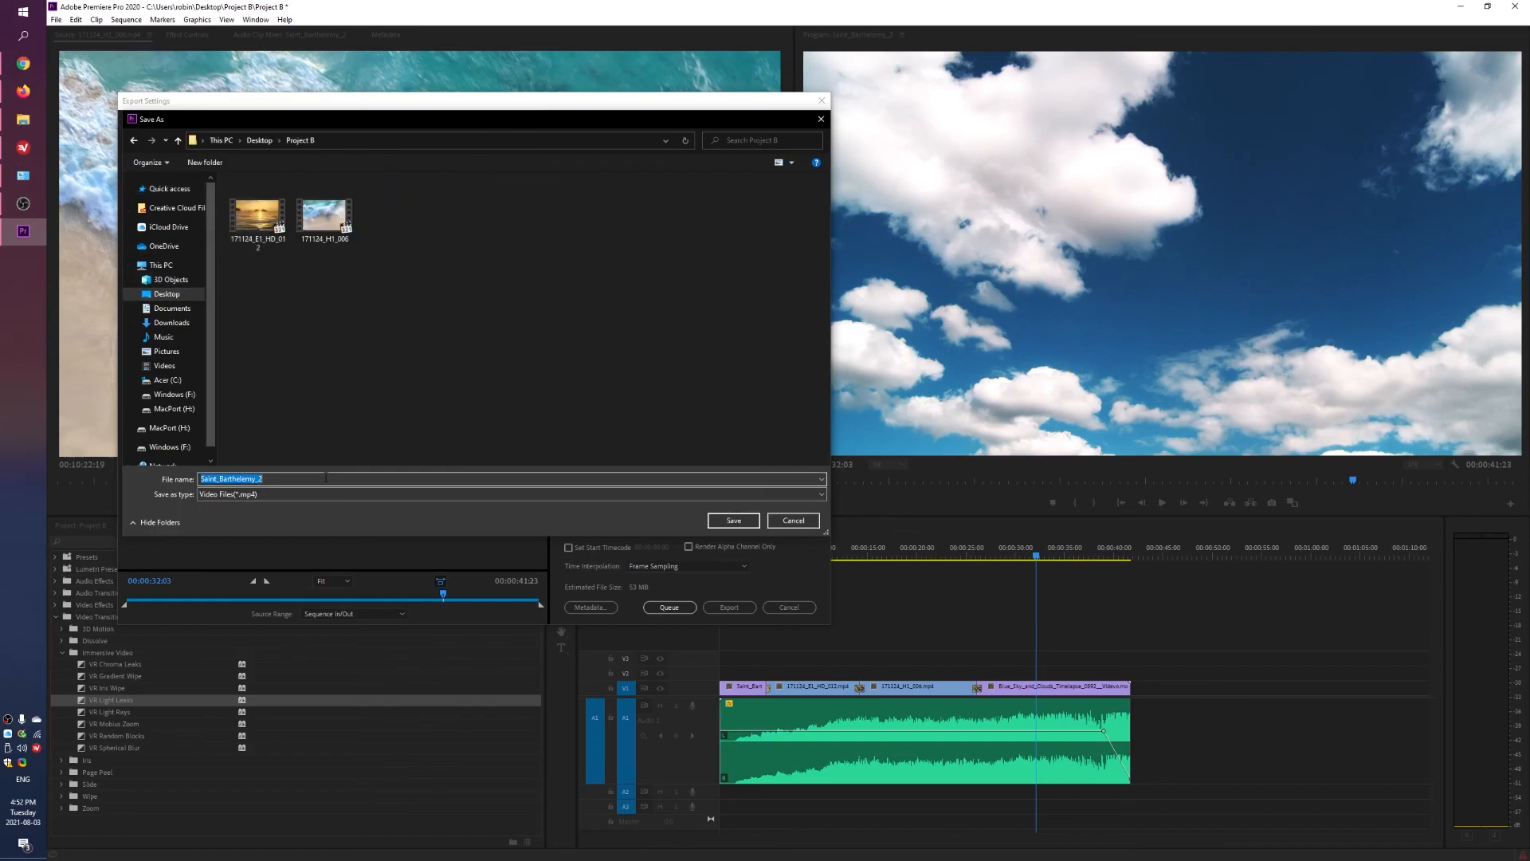
pyautogui.press('BackSpace')
pyautogui.write('DRAFT_01')
pyautogui.press('Return')
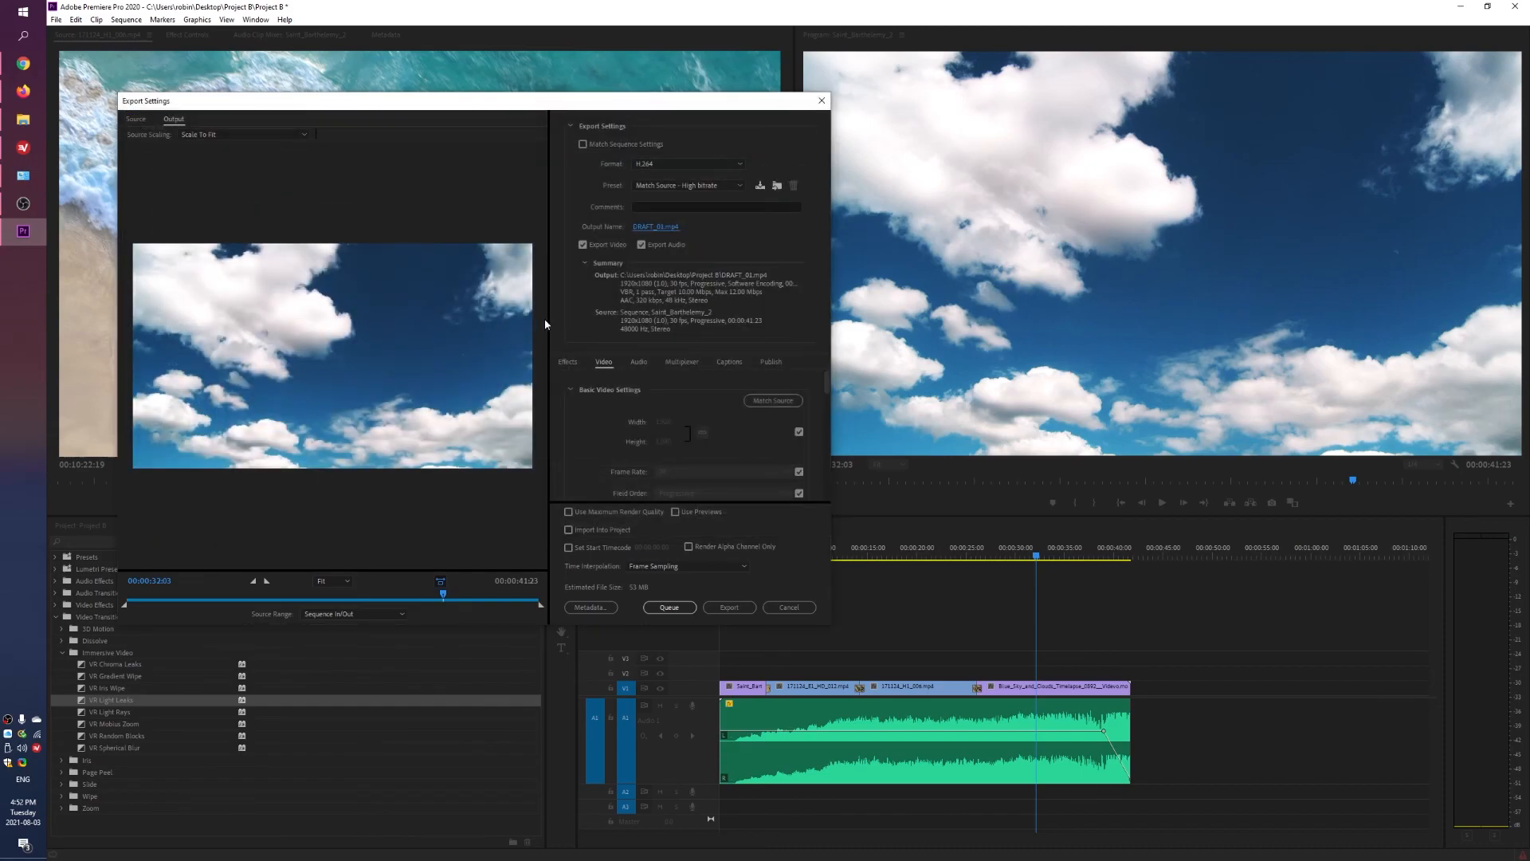
# Review the format choices, keep H.264 with the Match Source - High bitrate preset, and export the video with audio
pyautogui.click(662, 163)
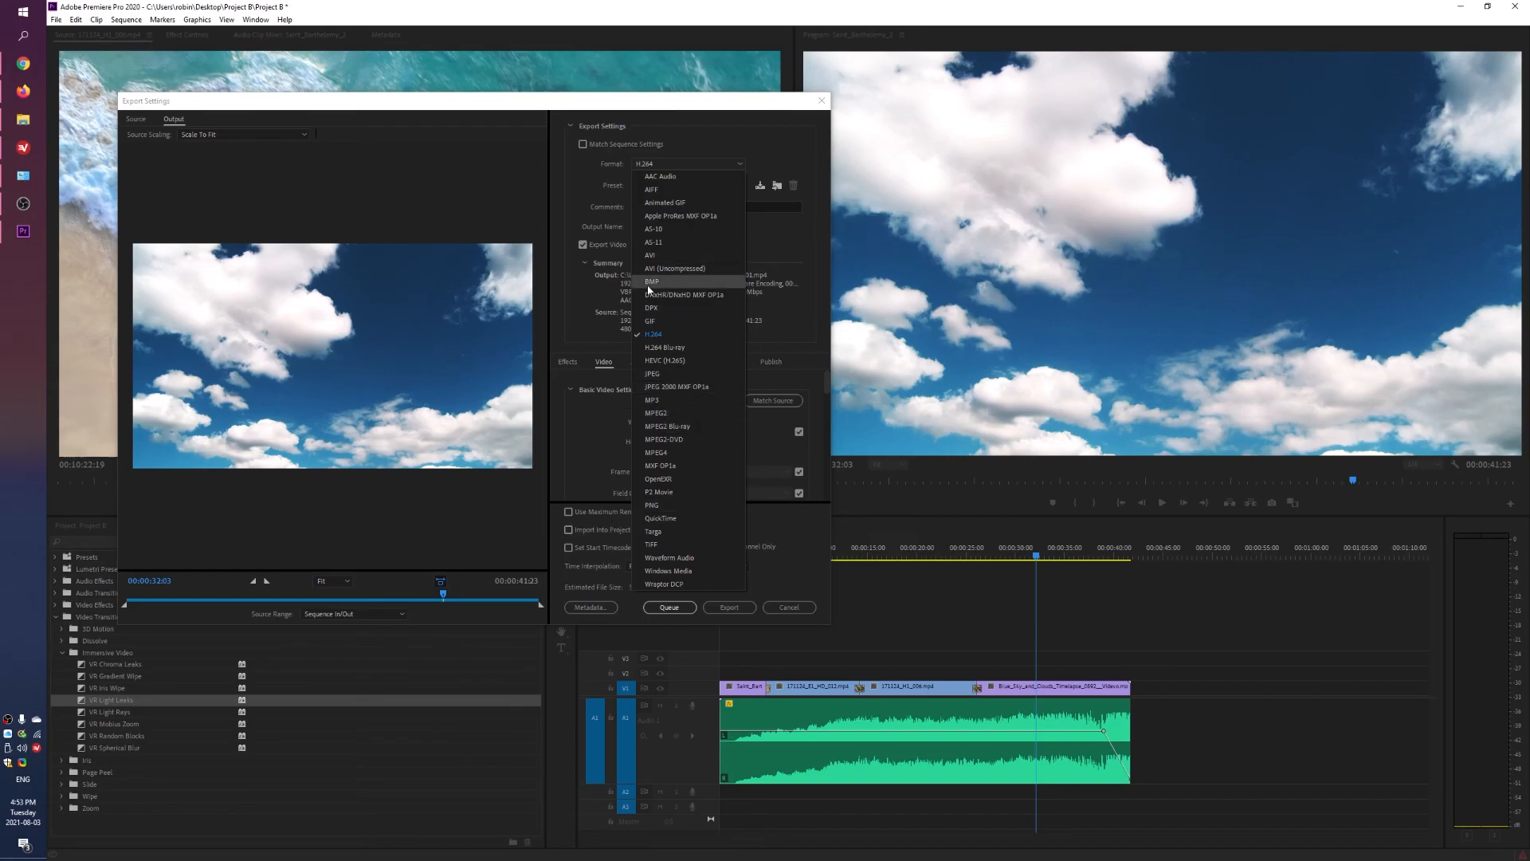
pyautogui.click(572, 181)
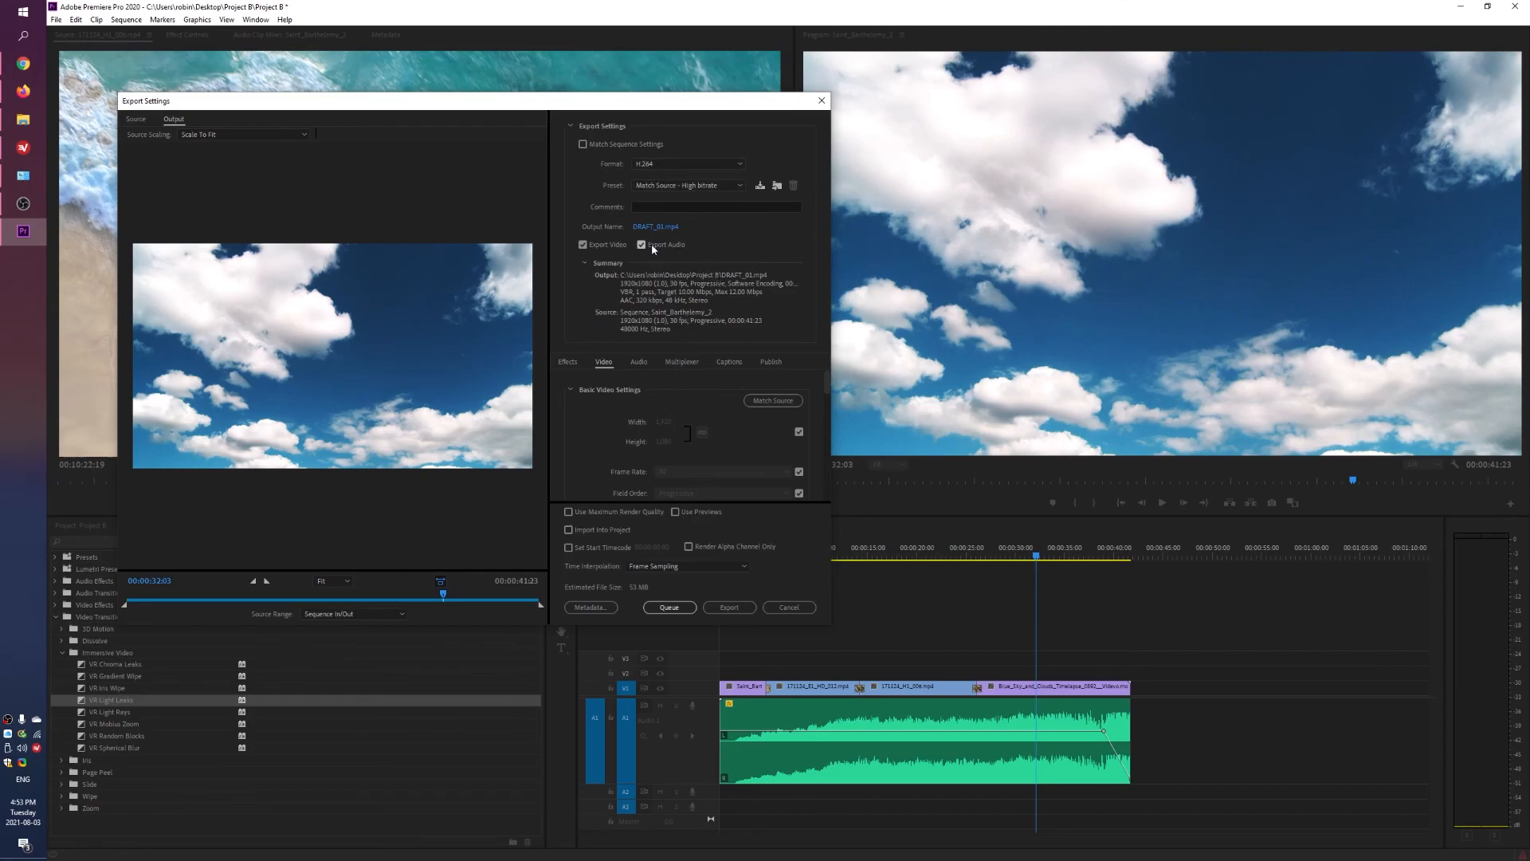
pyautogui.click(729, 608)
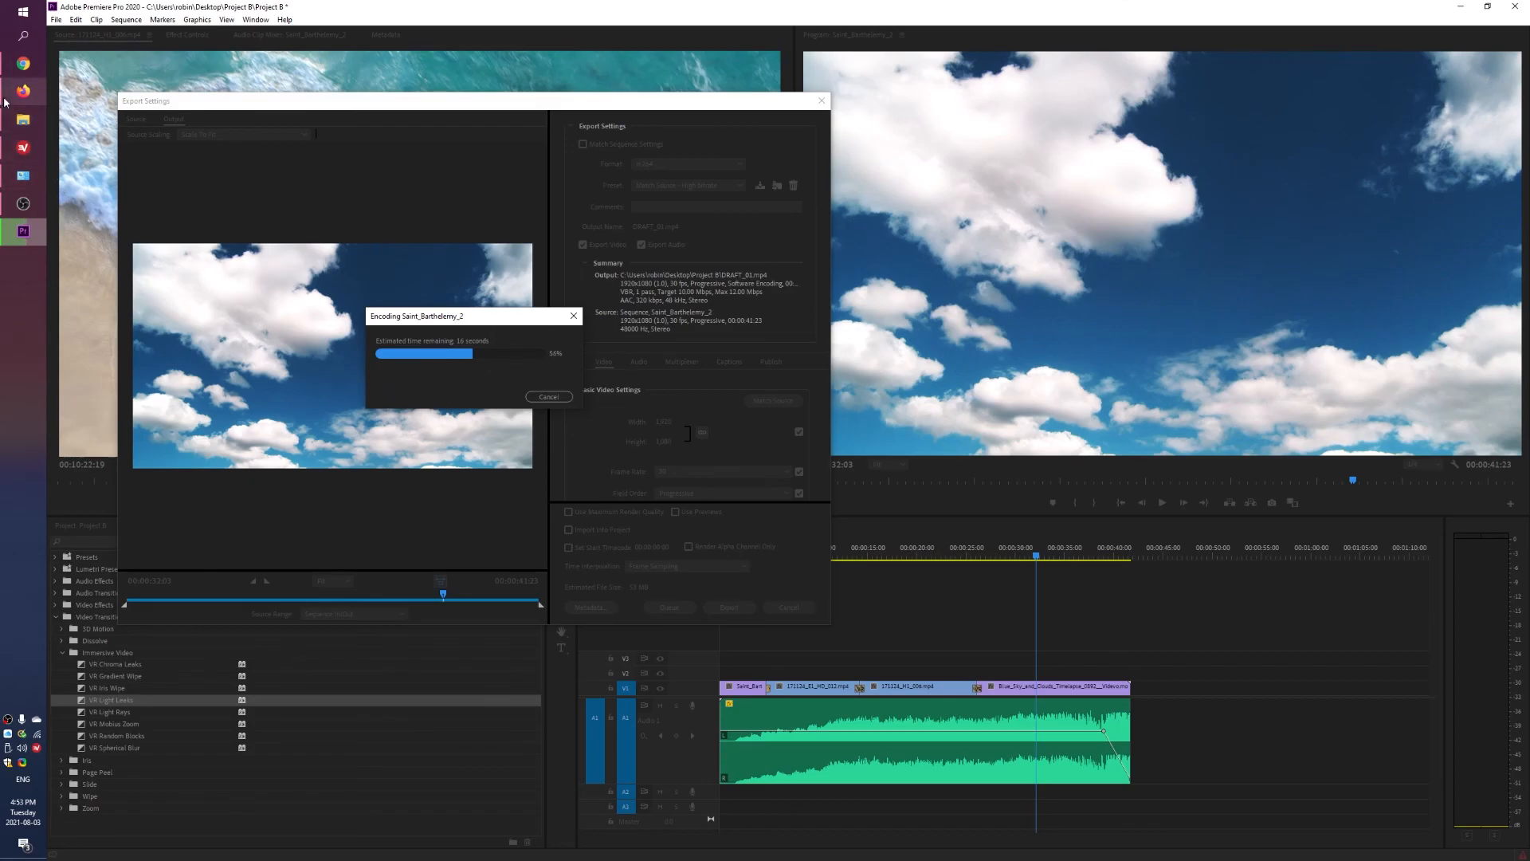
# Switch to the Project B folder in File Explorer, refresh it, and play the exported DRAFT_01 video full screen
pyautogui.moveTo(3, 121)
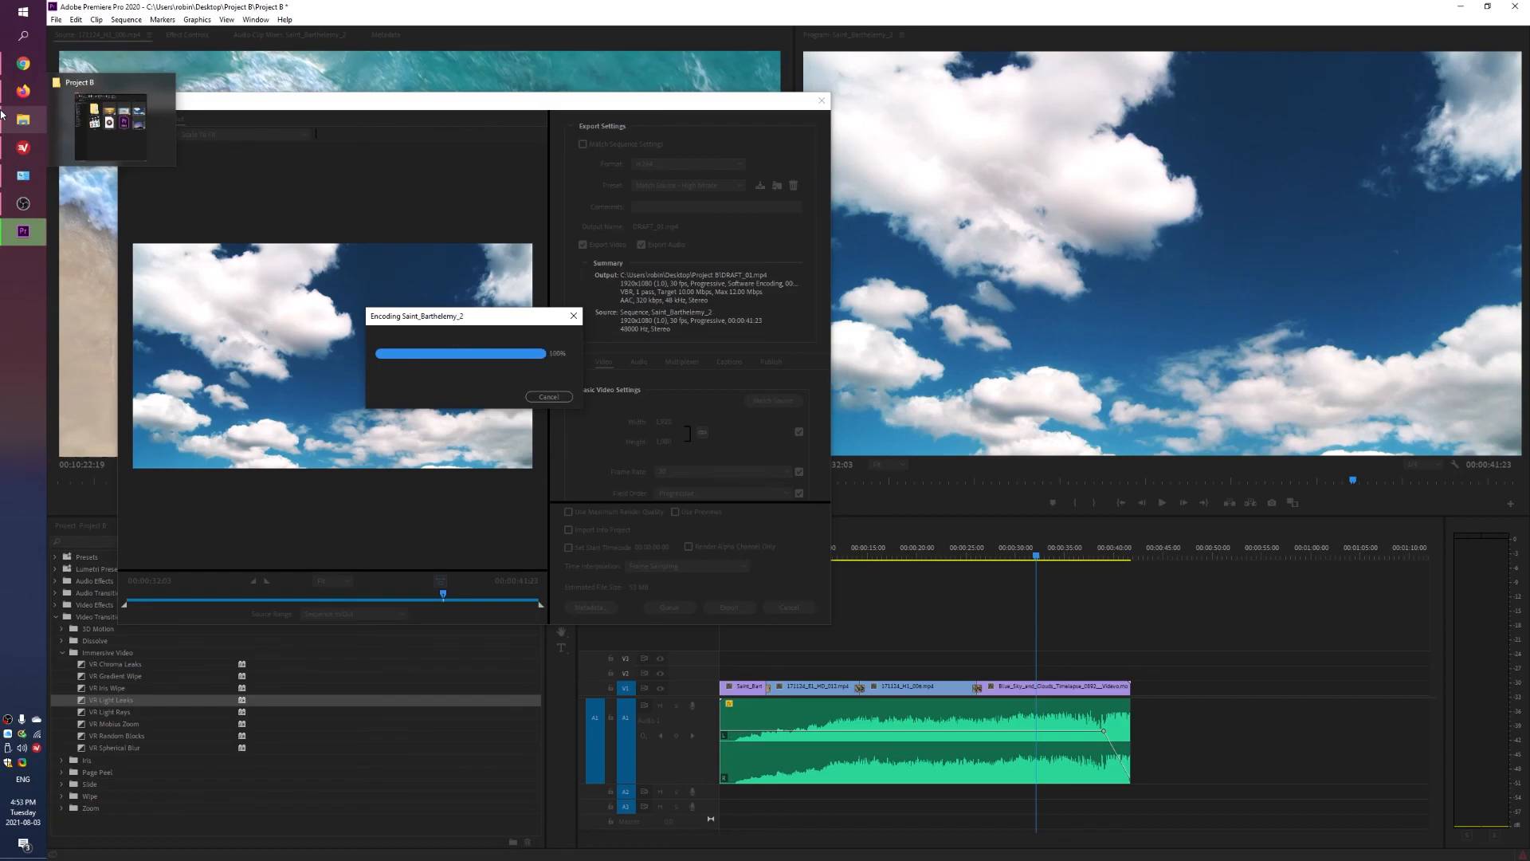
pyautogui.click(7, 118)
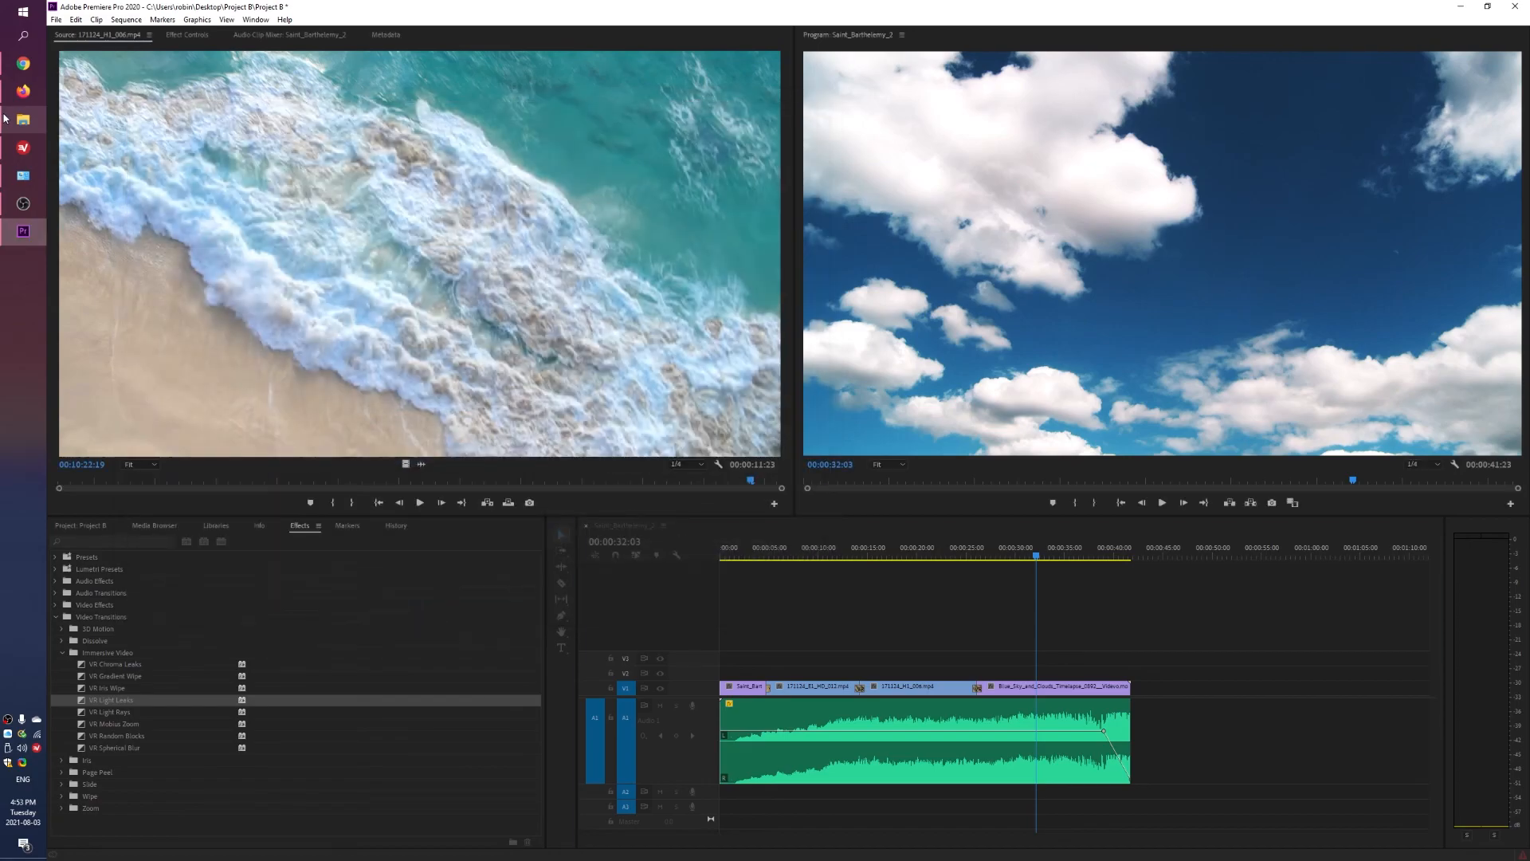
pyautogui.click(946, 556)
pyautogui.rightClick(782, 523)
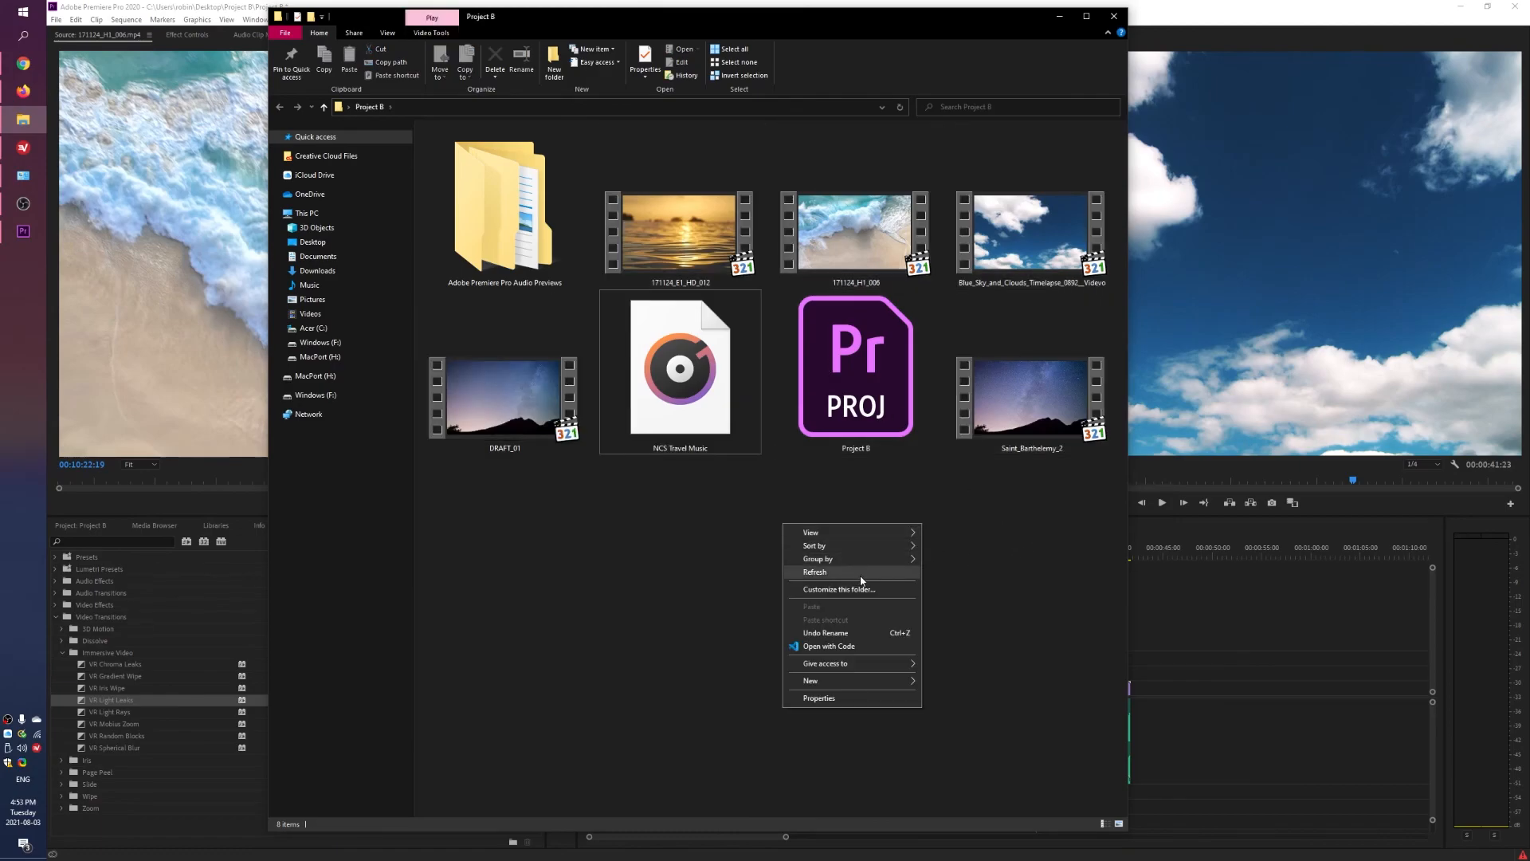
pyautogui.click(860, 573)
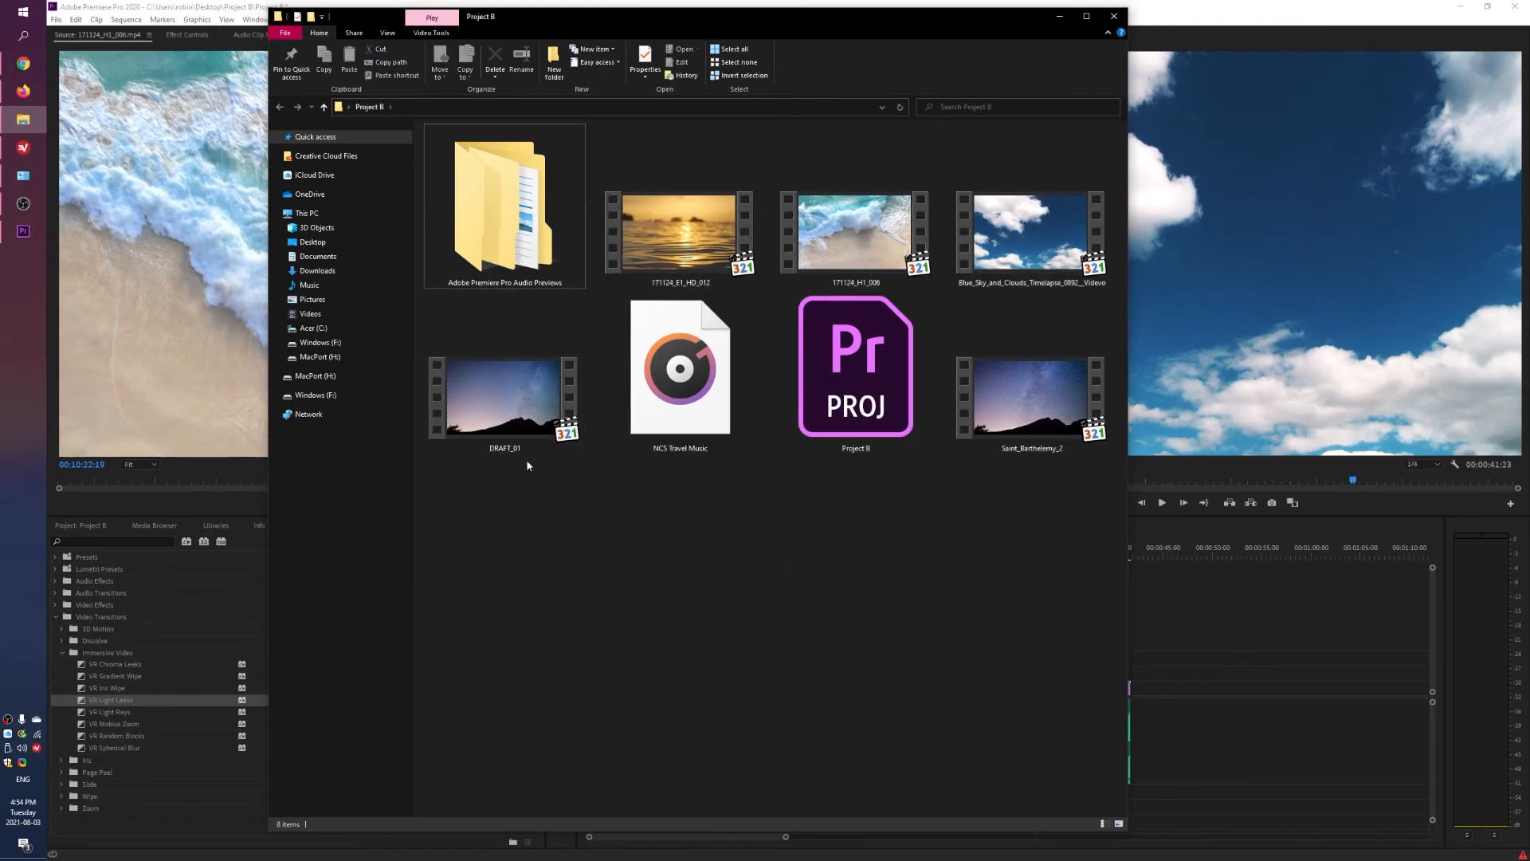
pyautogui.click(510, 434)
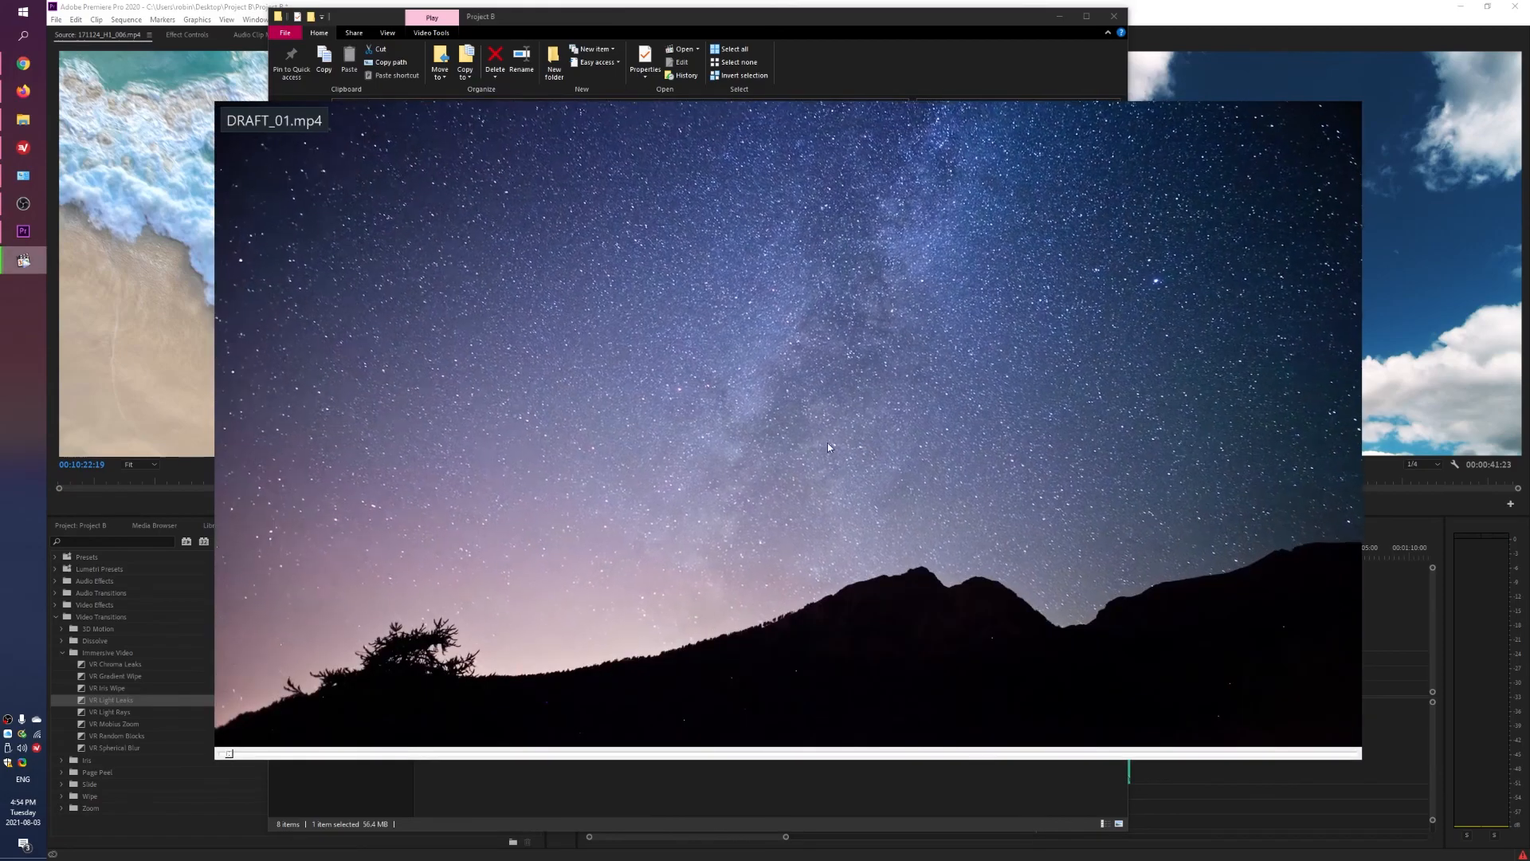
pyautogui.doubleClick(845, 484)
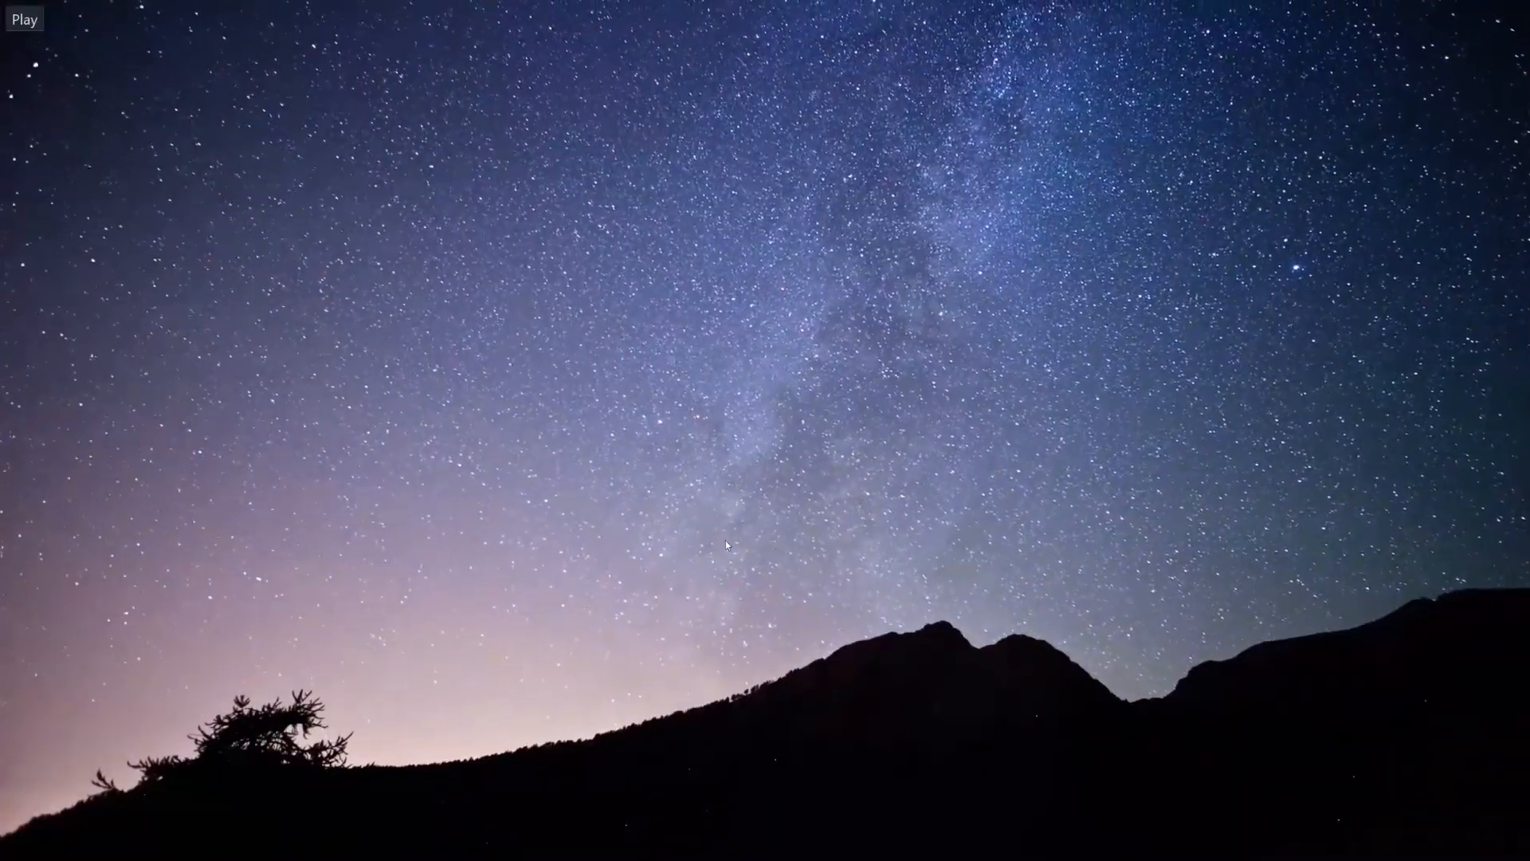